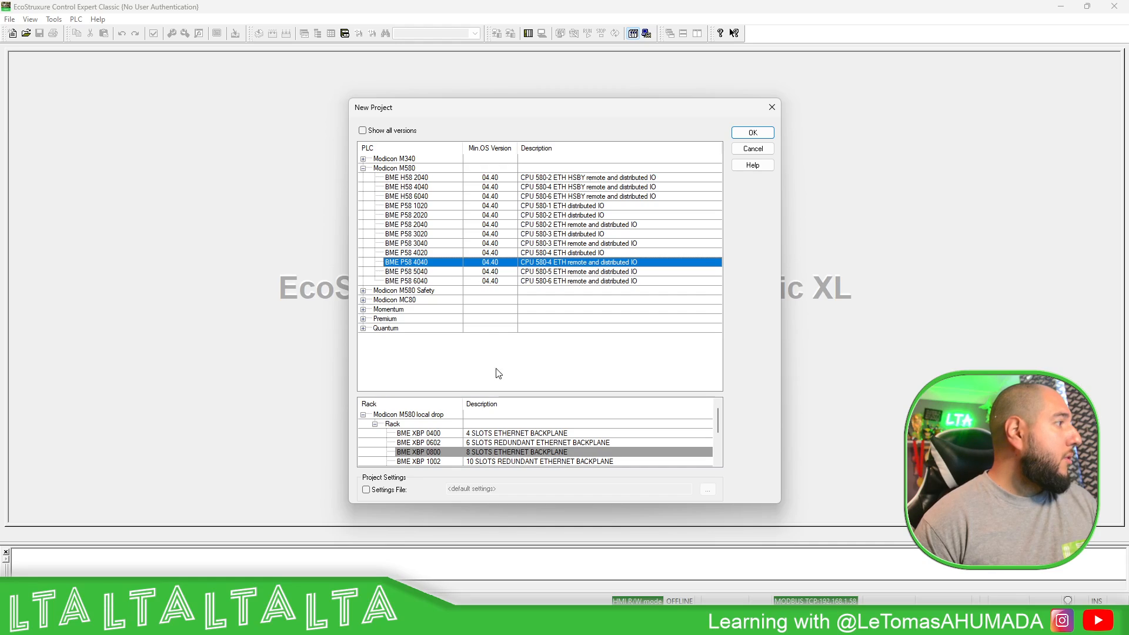
- Create the project on the 8-slot BME XBP 0800 rack and decline an application password
click(438, 452)
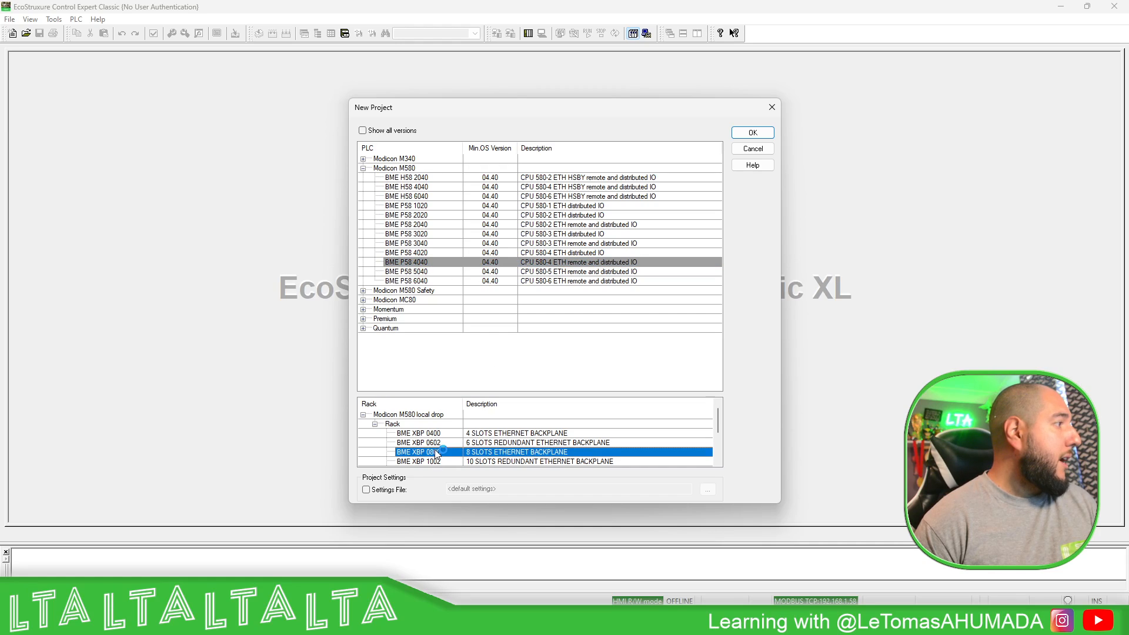
click(746, 133)
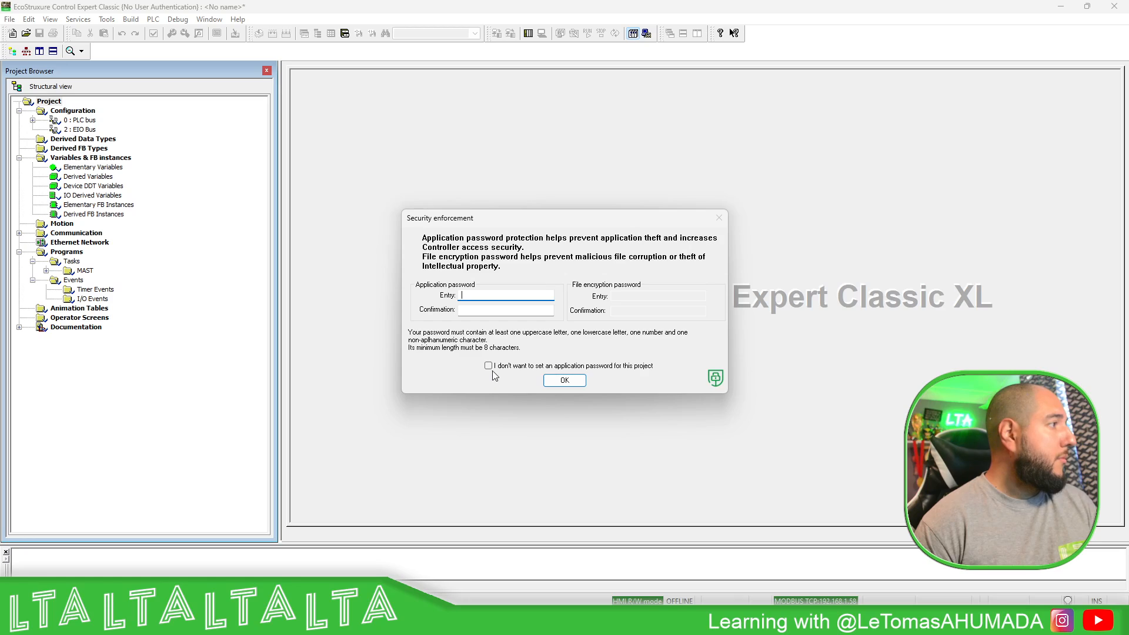
click(490, 366)
click(631, 331)
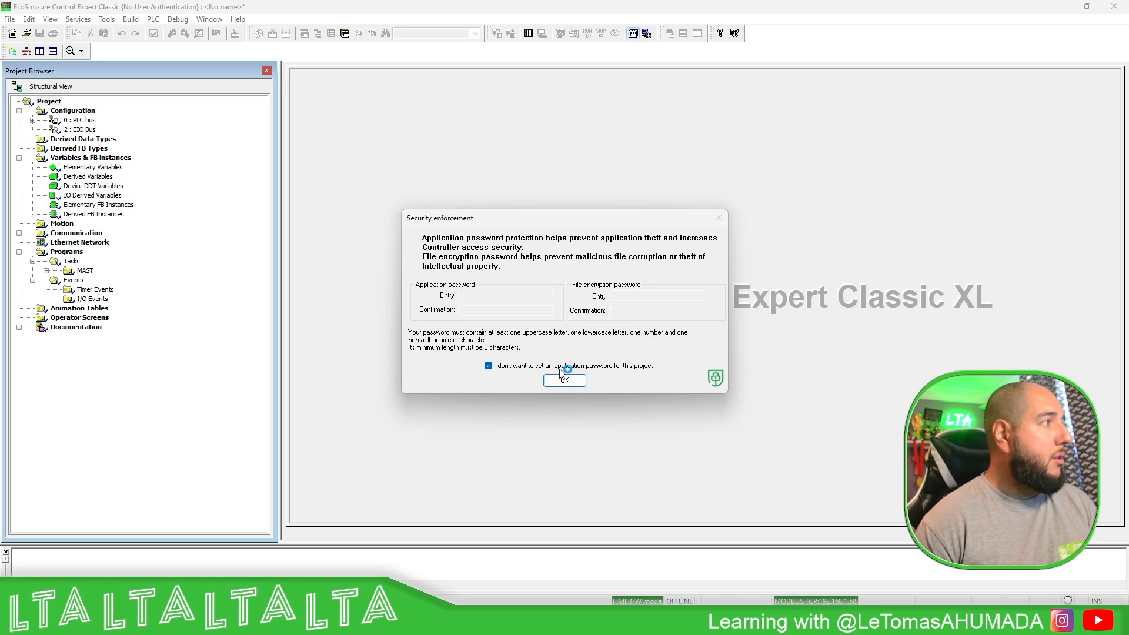
click(564, 380)
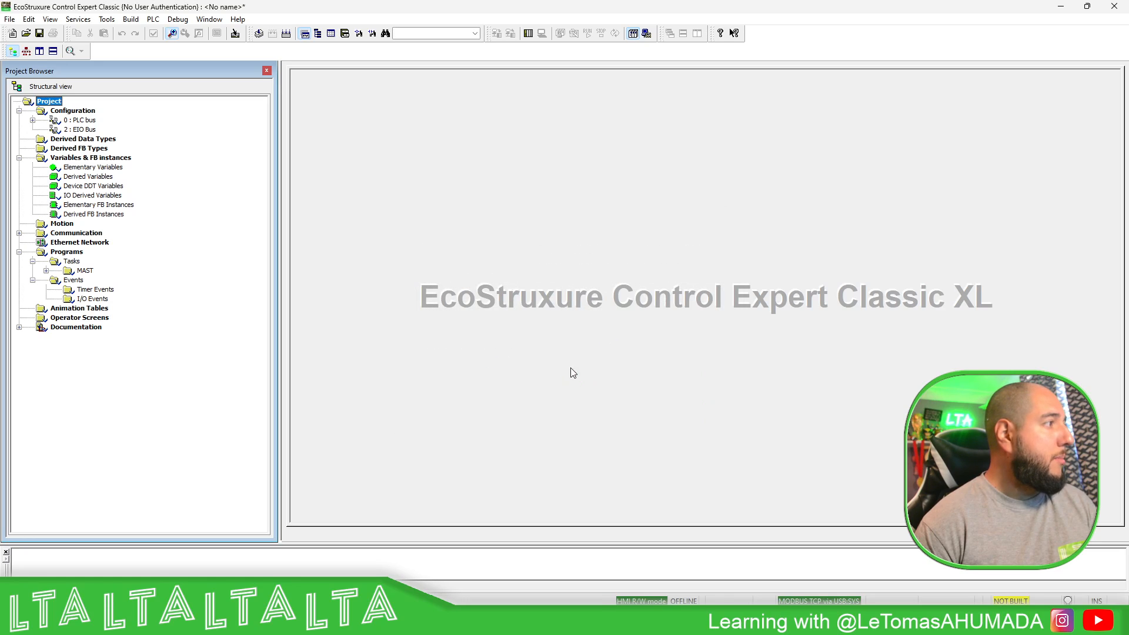
- Open the project's Properties at the Project & Controller Protection tab
right_click(50, 103)
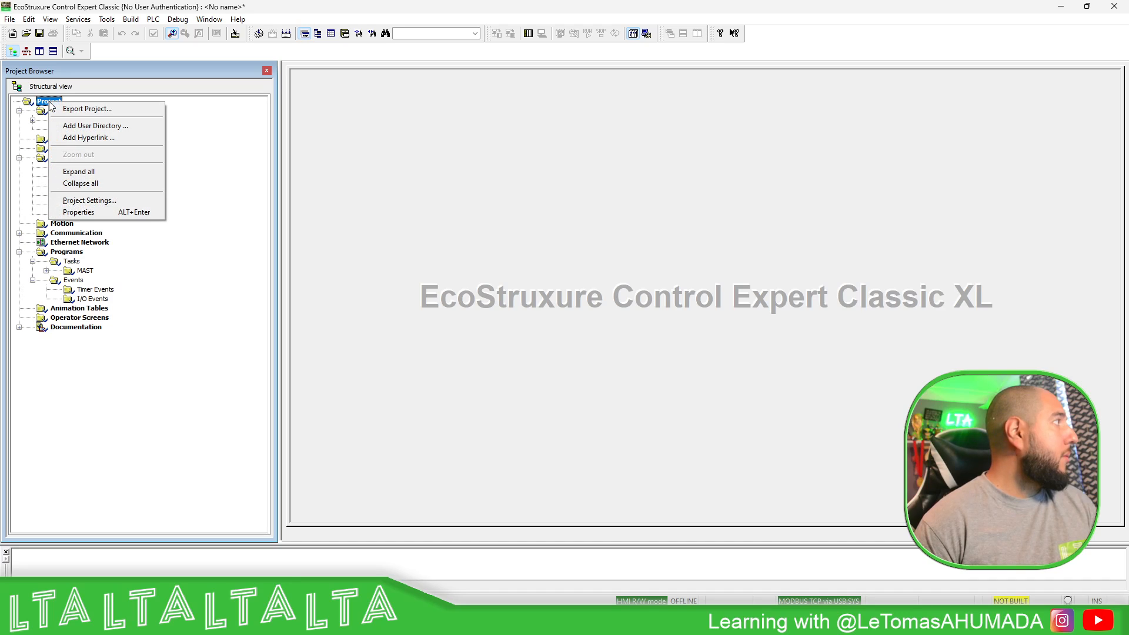
click(90, 201)
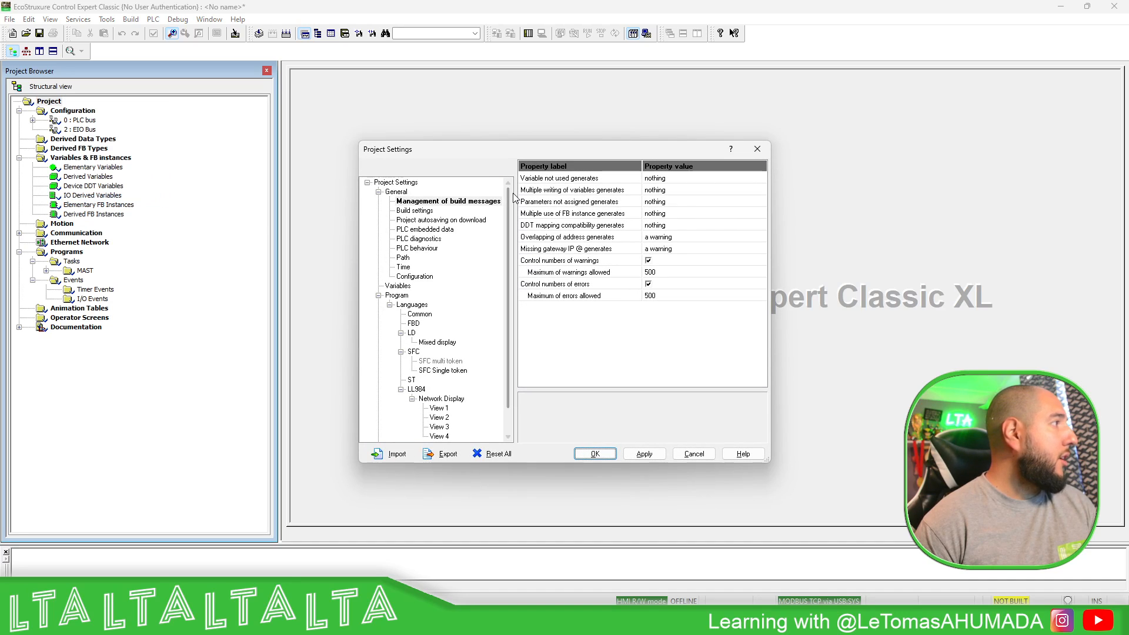
click(757, 149)
right_click(58, 101)
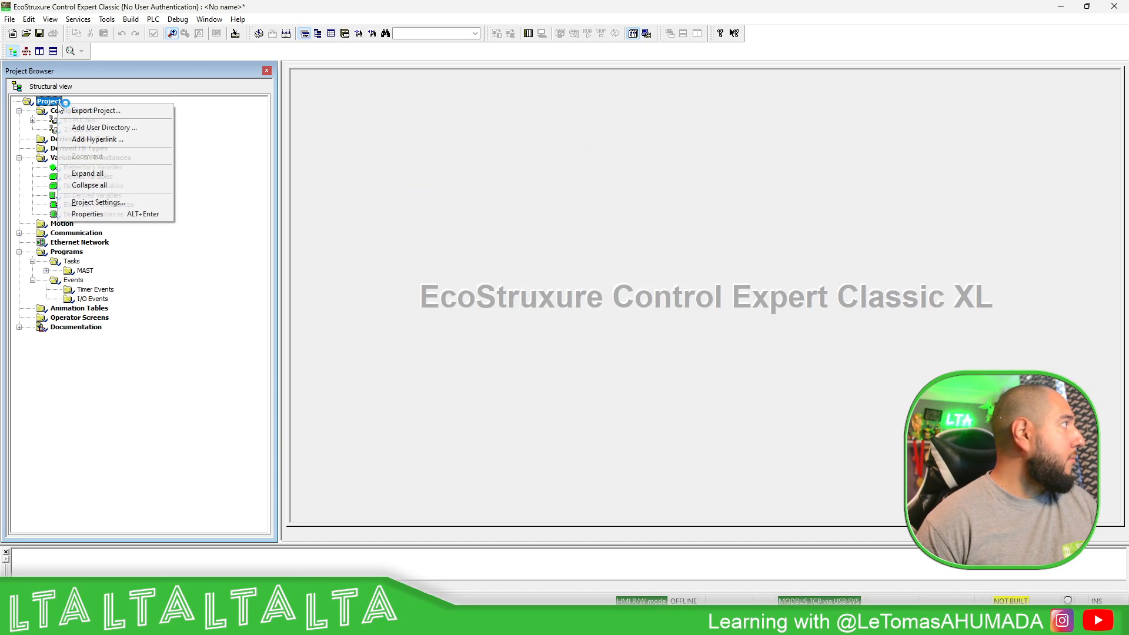
click(120, 216)
click(498, 216)
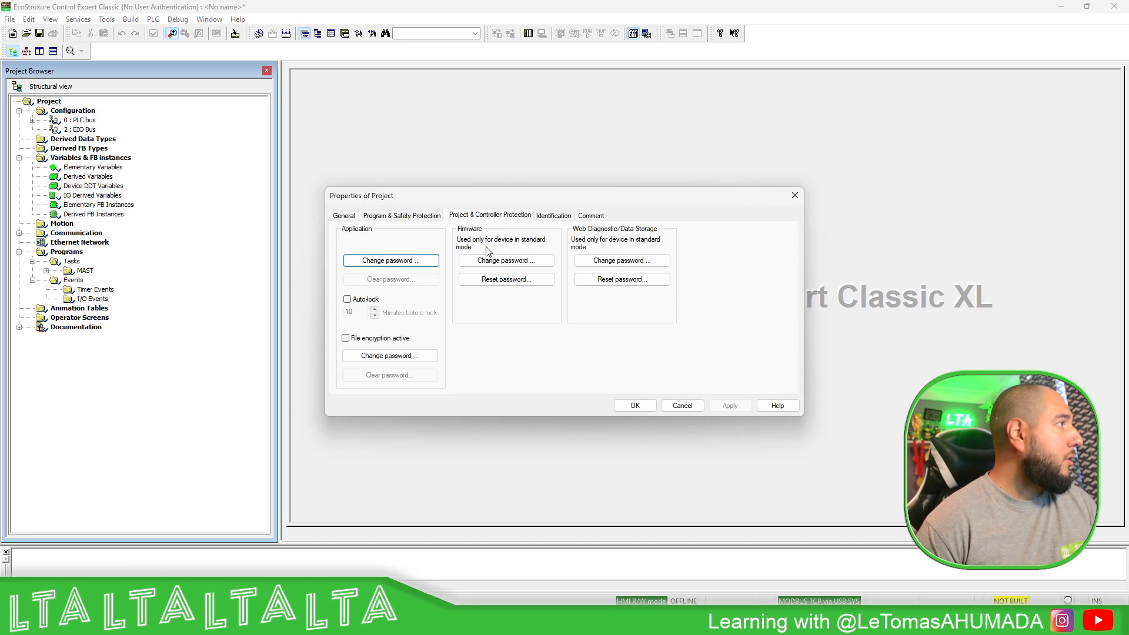
- Change the firmware password by entering the old password, a new one and its confirmation
click(505, 260)
text(f)
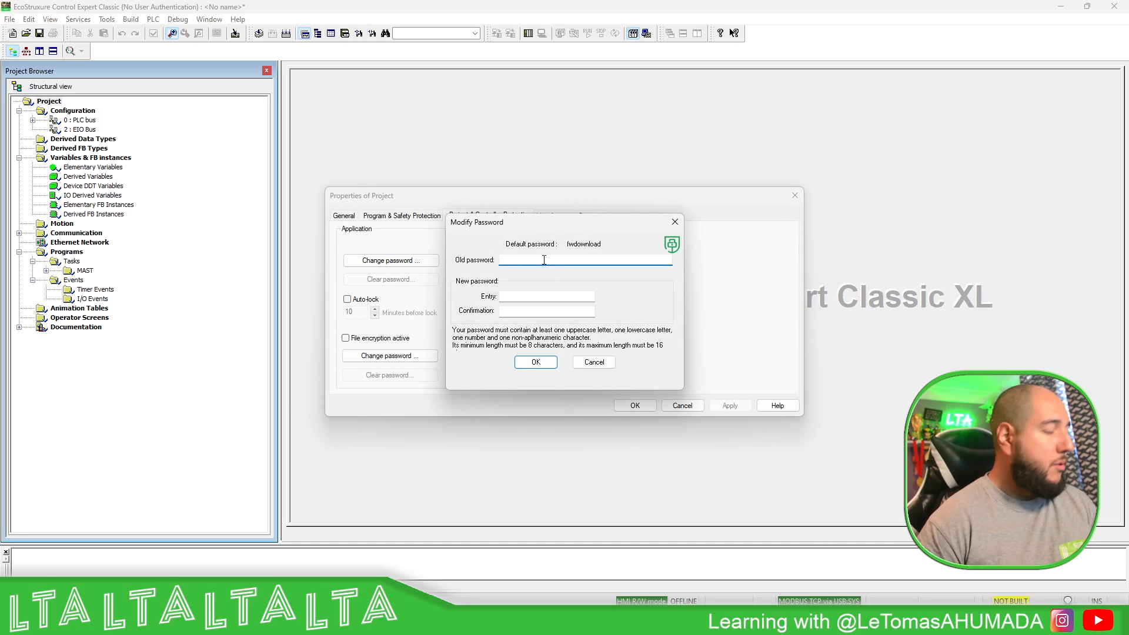
text(wdownload)
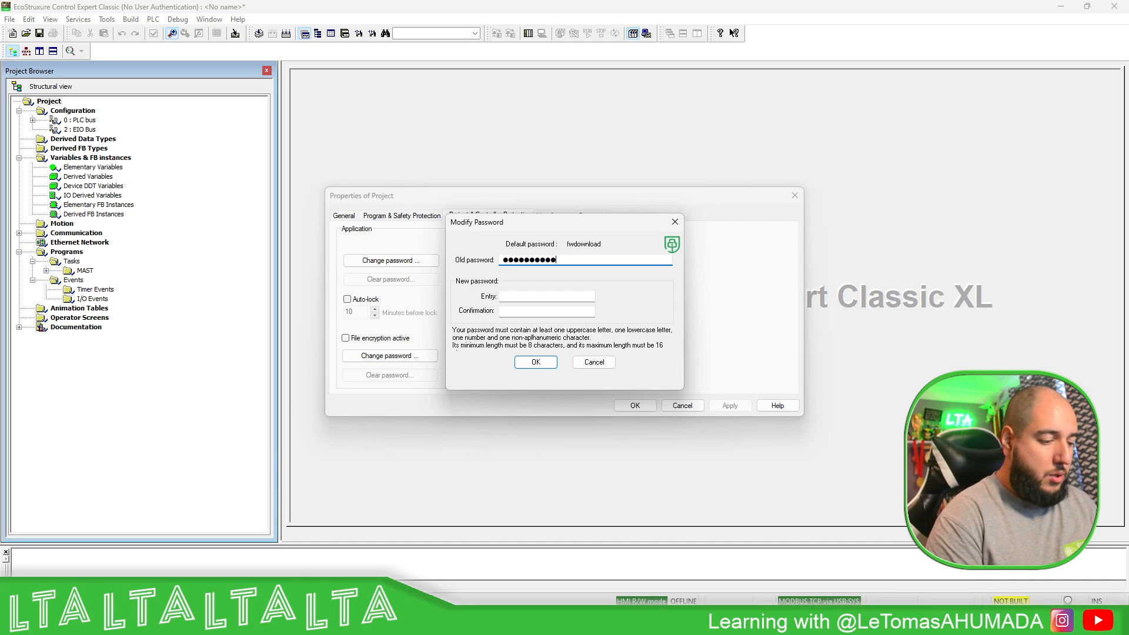
key(Tab)
text(•••••••••)
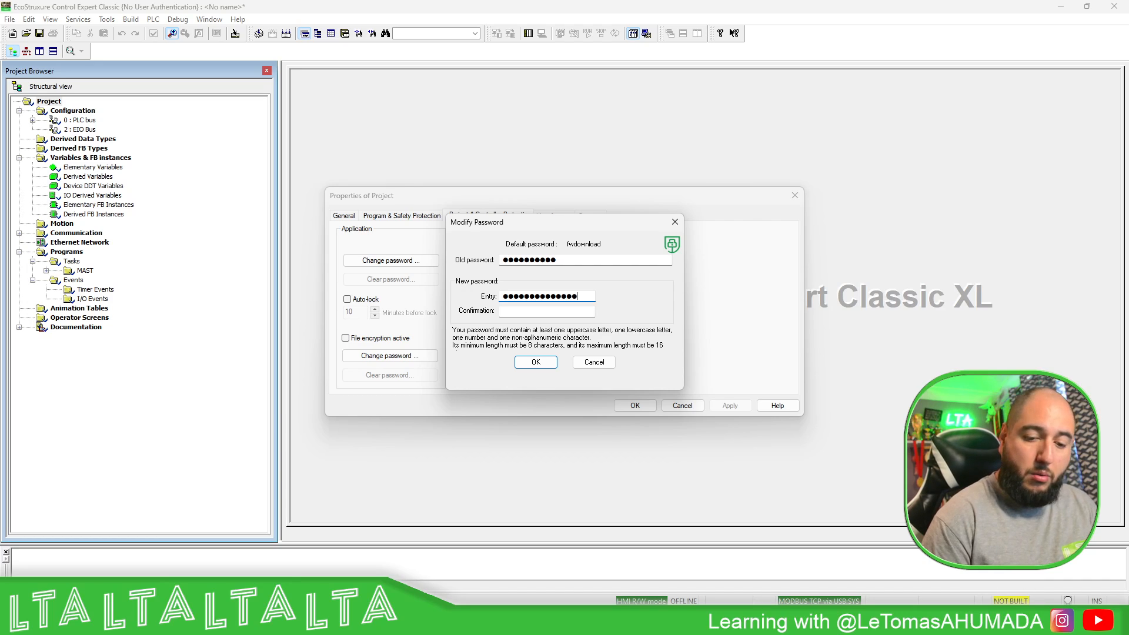
click(536, 312)
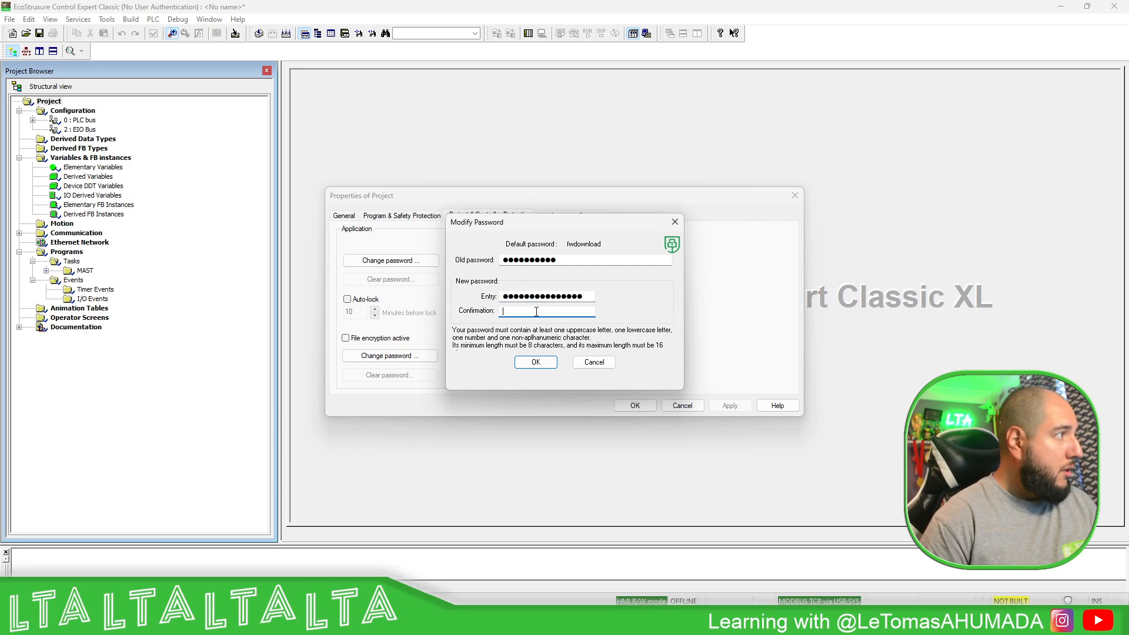
text(••••••••••••)
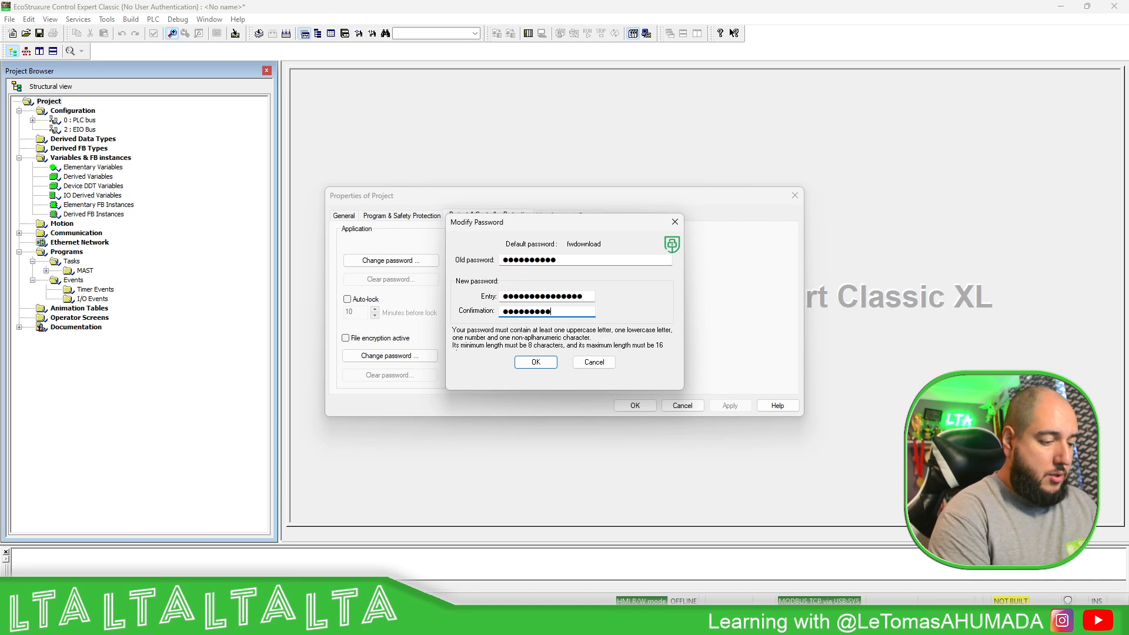
text(••)
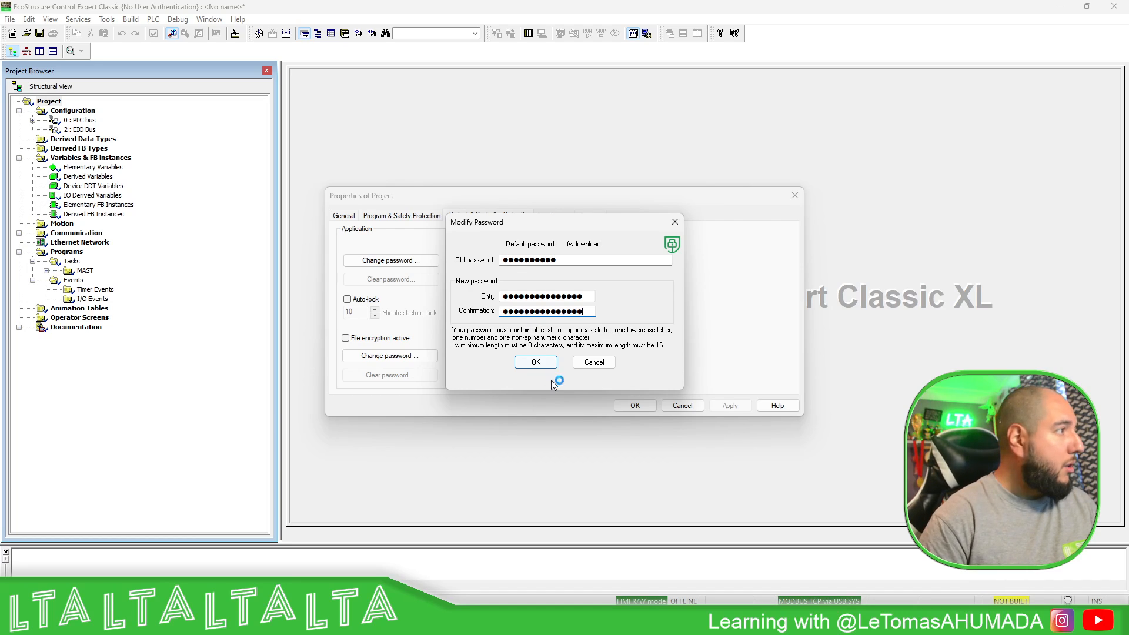
click(535, 361)
- Replace the web diagnostic password with a new confirmed one, then apply and close Project Properties
click(632, 264)
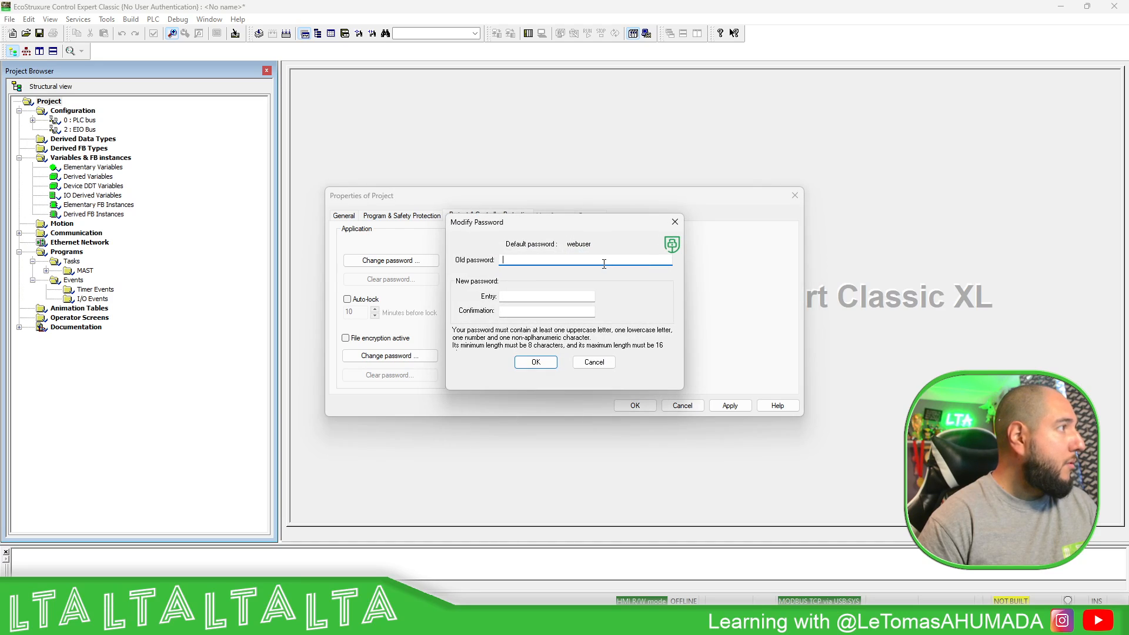
text(••buse)
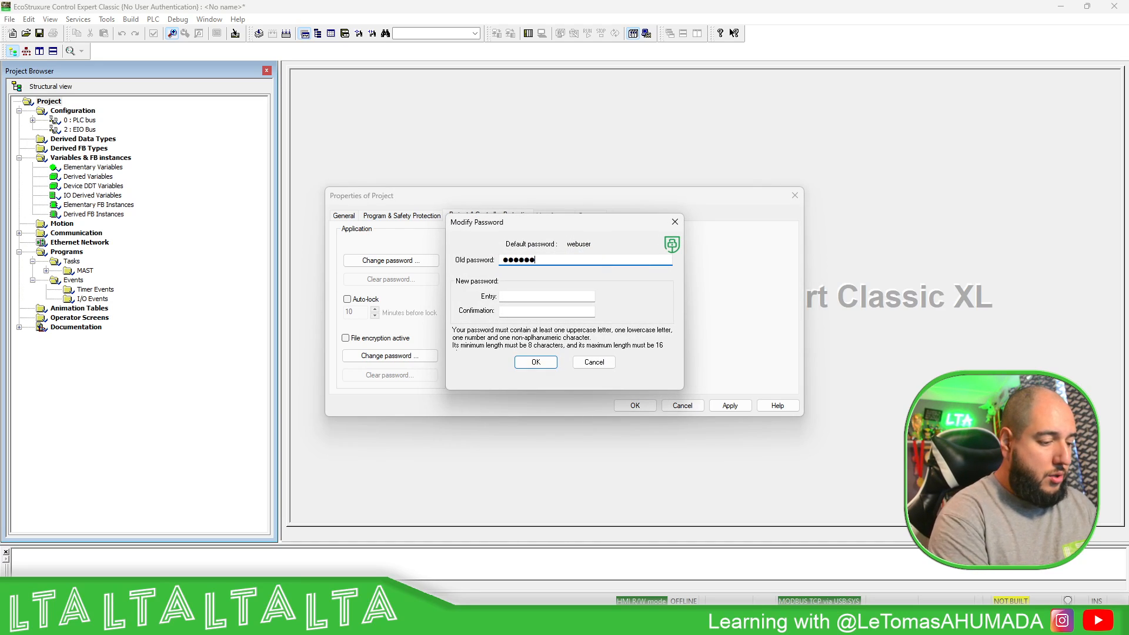
text(r)
key(Tab)
text(•••••••••••)
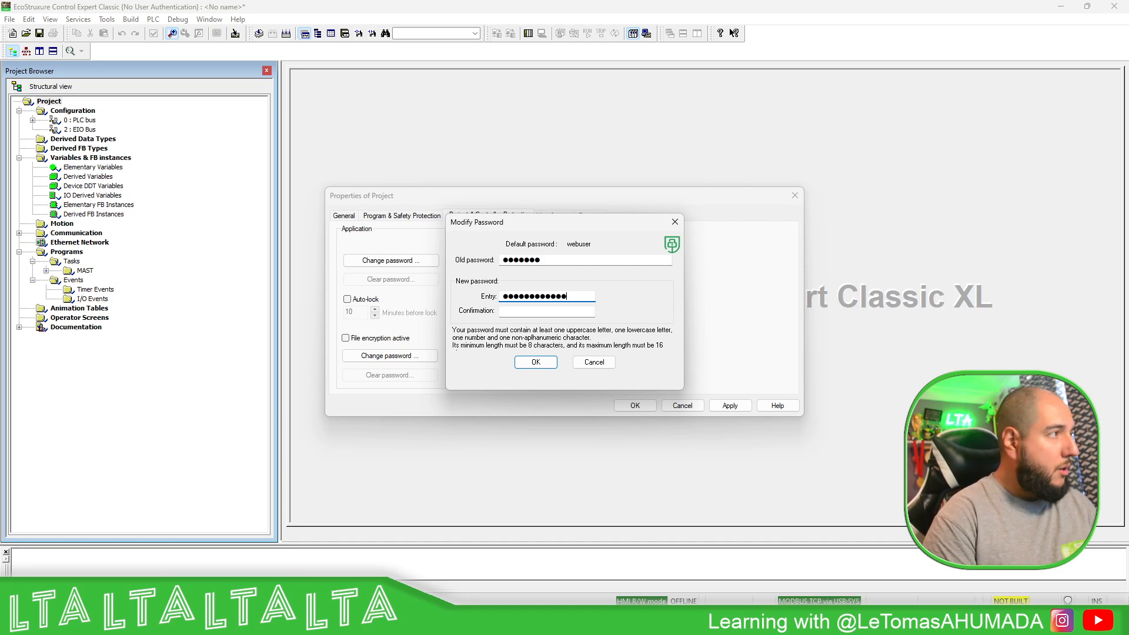
key(BackSpace)
key(BackSpace)
key(BackSpace)
key(BackSpace)
key(BackSpace)
key(BackSpace)
key(BackSpace)
key(BackSpace)
key(BackSpace)
key(BackSpace)
key(BackSpace)
key(BackSpace)
text(••••••)
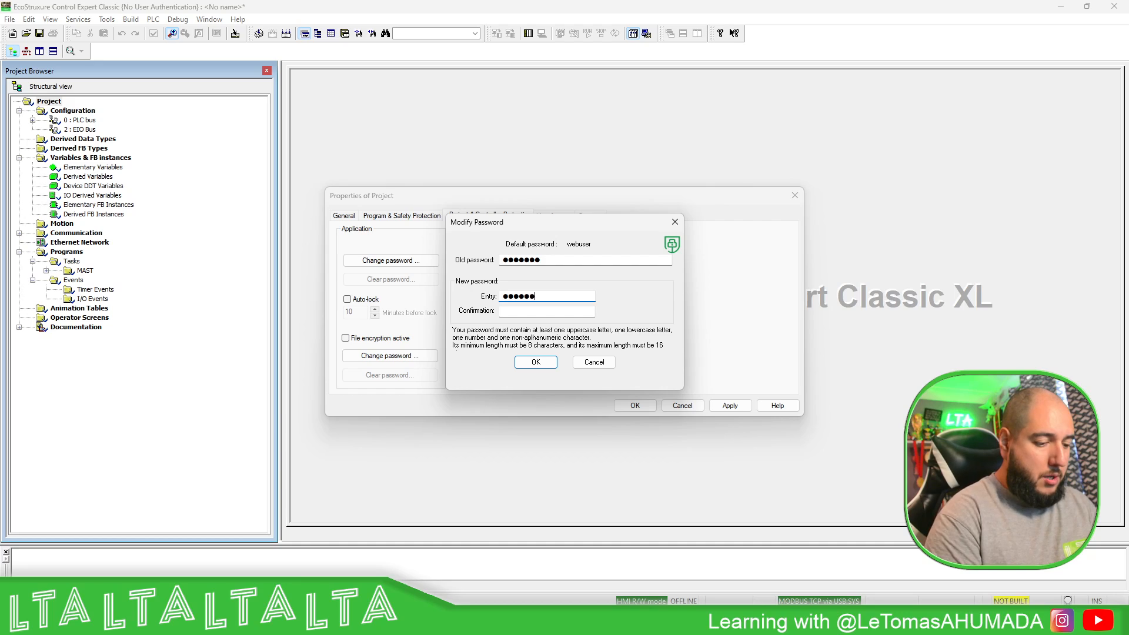
text(•••••••)
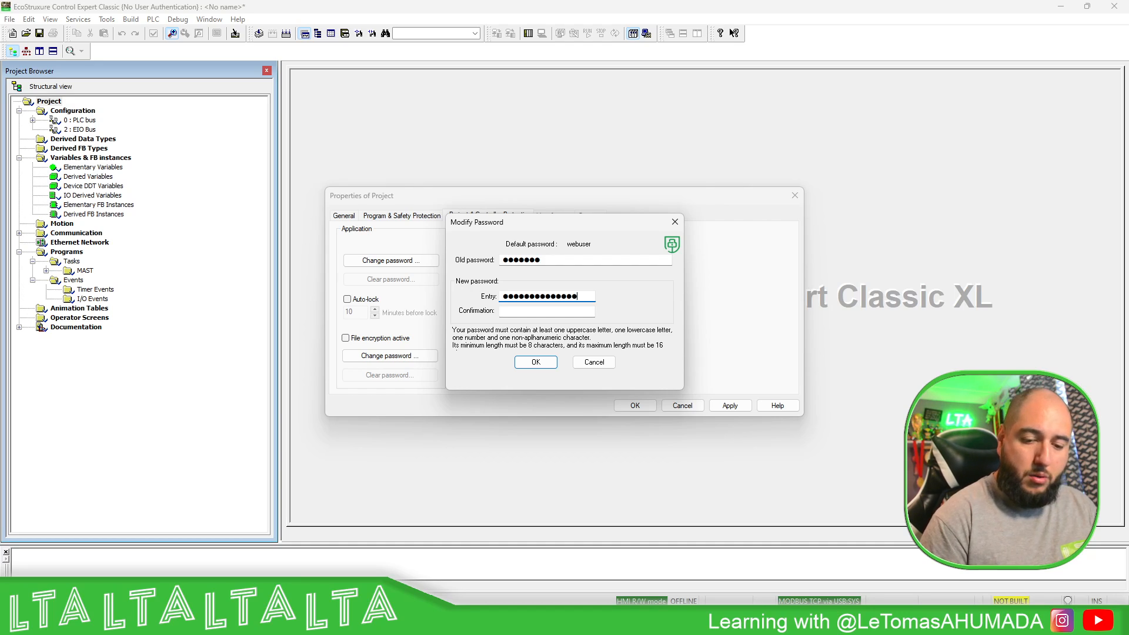
text(•)
key(Tab)
text(••••)
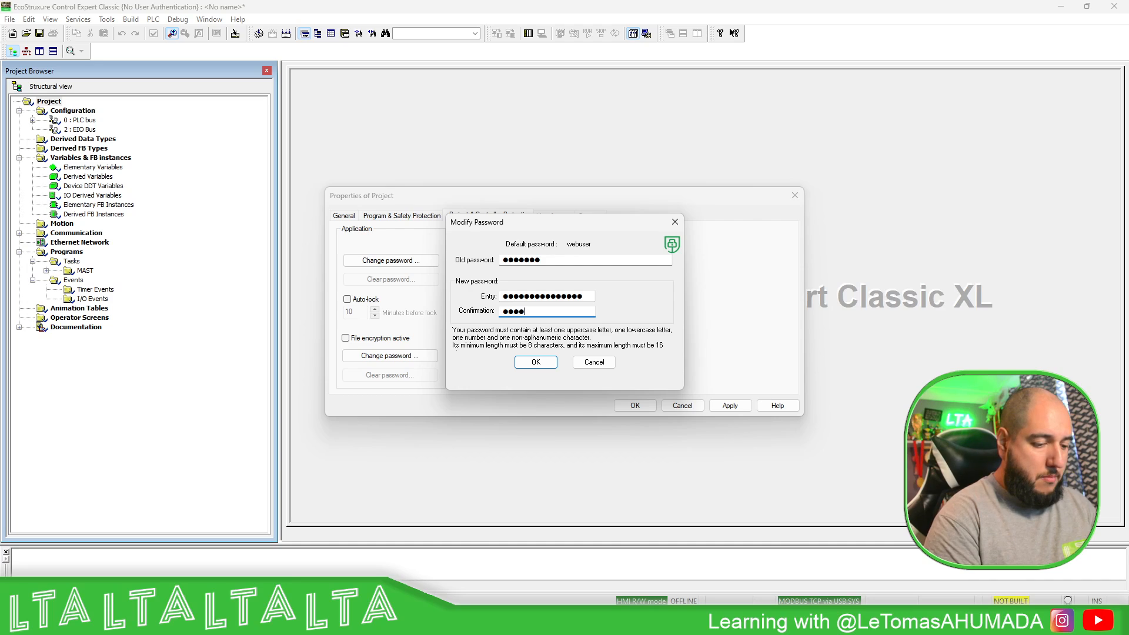
text(•••••••)
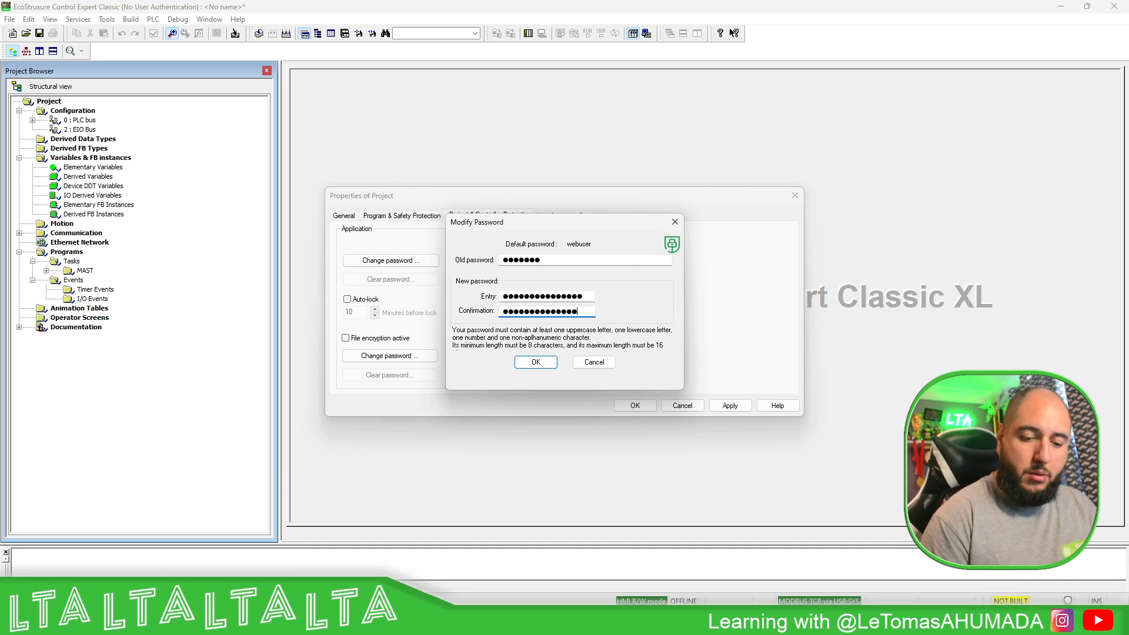
text(••••)
click(535, 362)
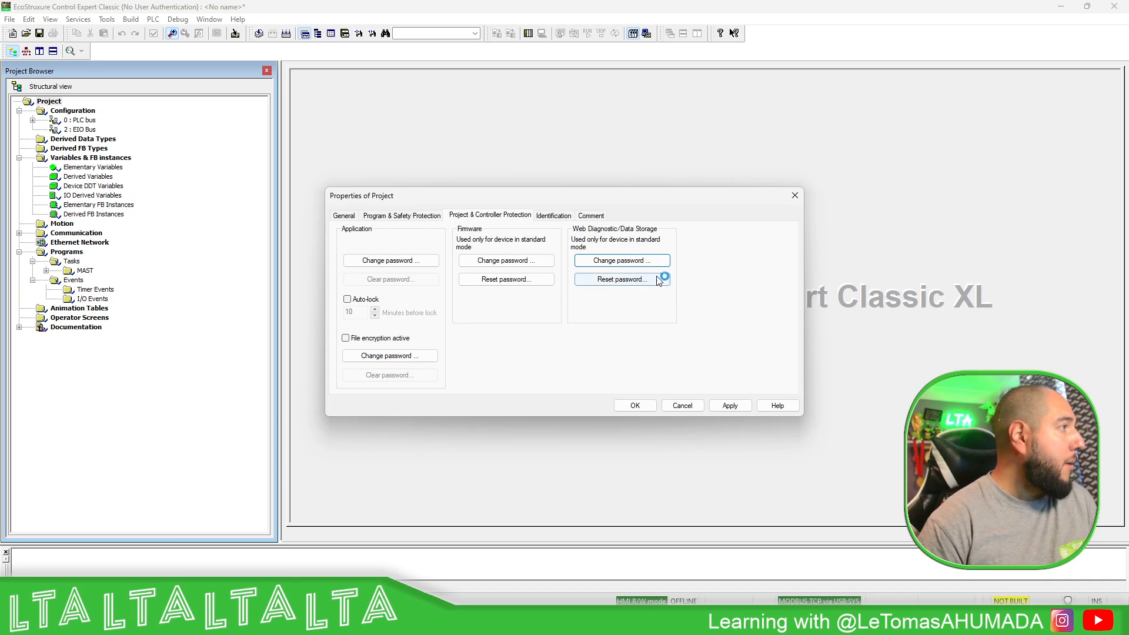
click(727, 405)
click(637, 405)
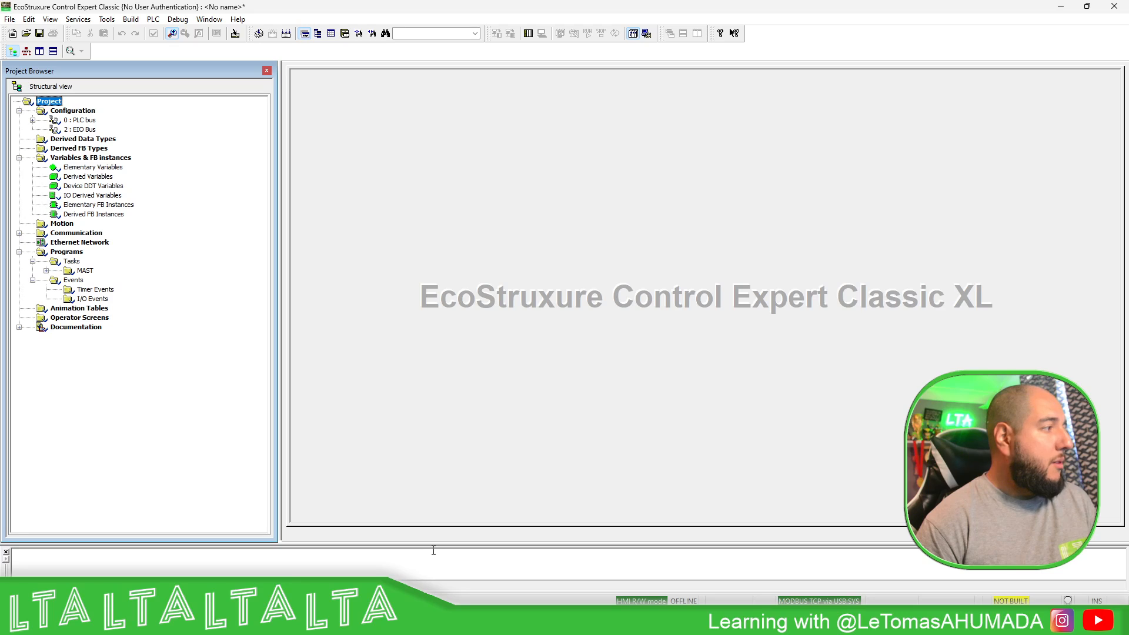
- In the PLC bus, swap the CPS 4002 power supply for a BMX CPS 3020
drag(439, 546, 446, 482)
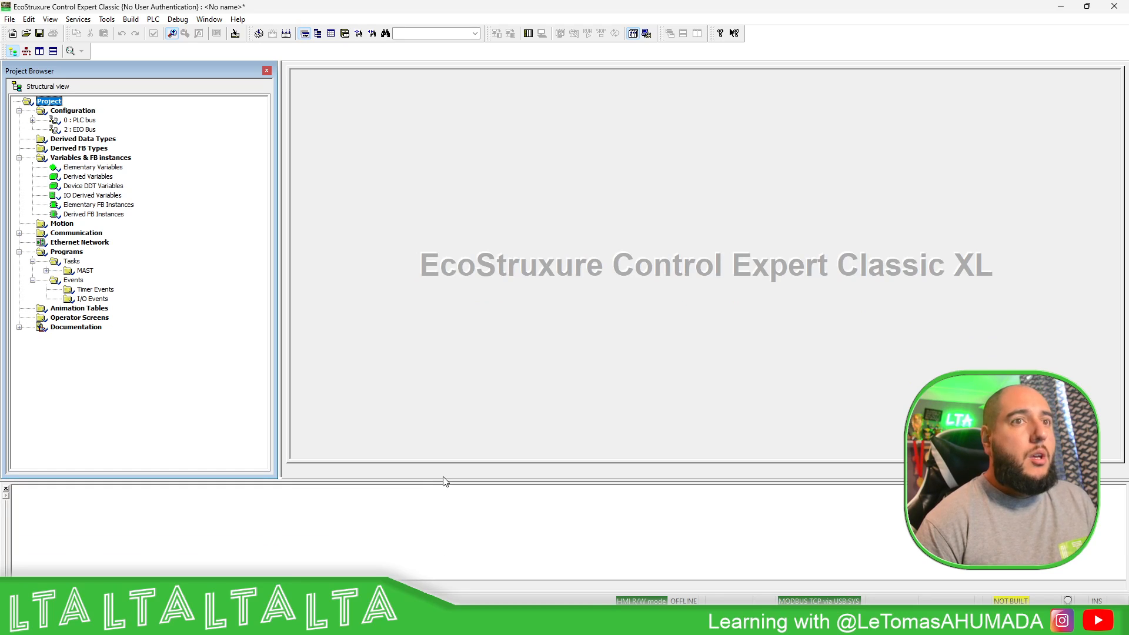
click(85, 113)
double_click(85, 119)
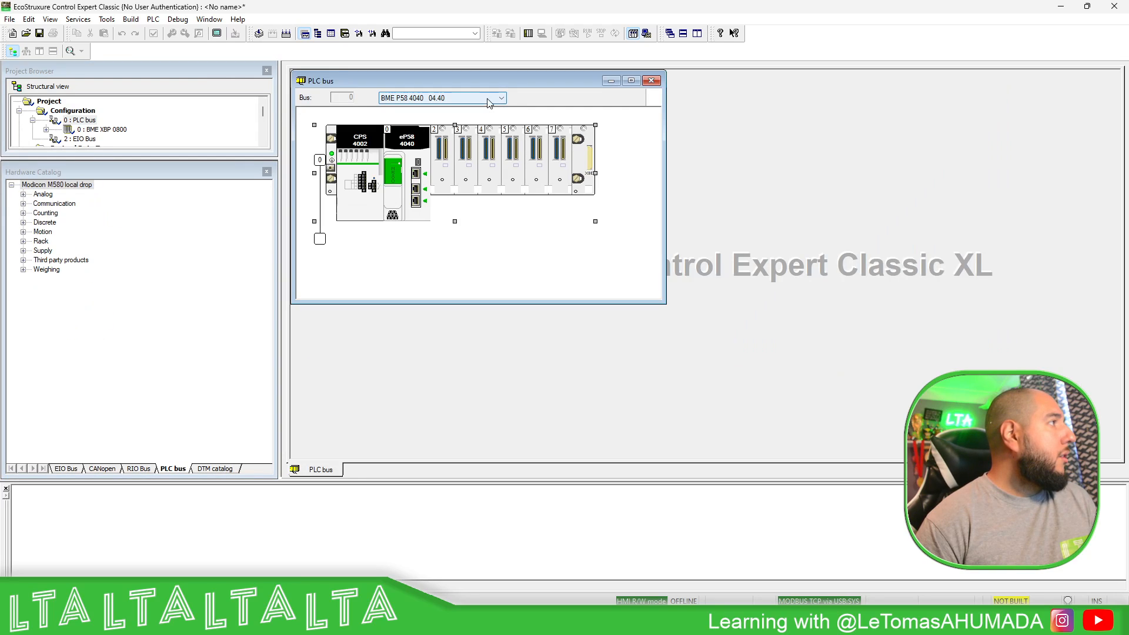
click(502, 100)
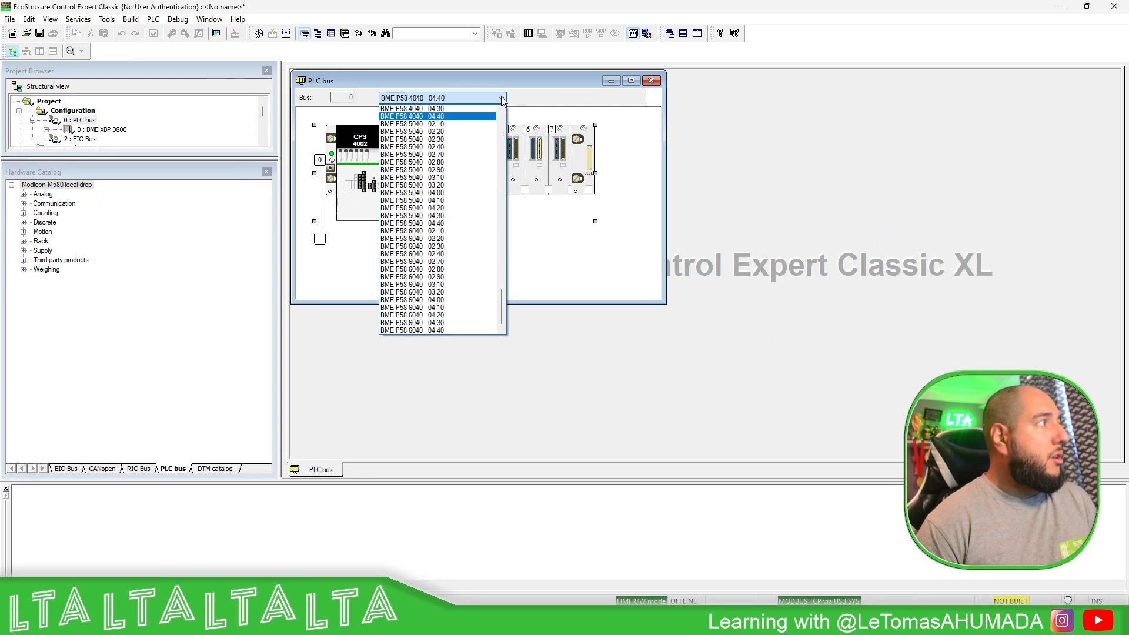
click(503, 100)
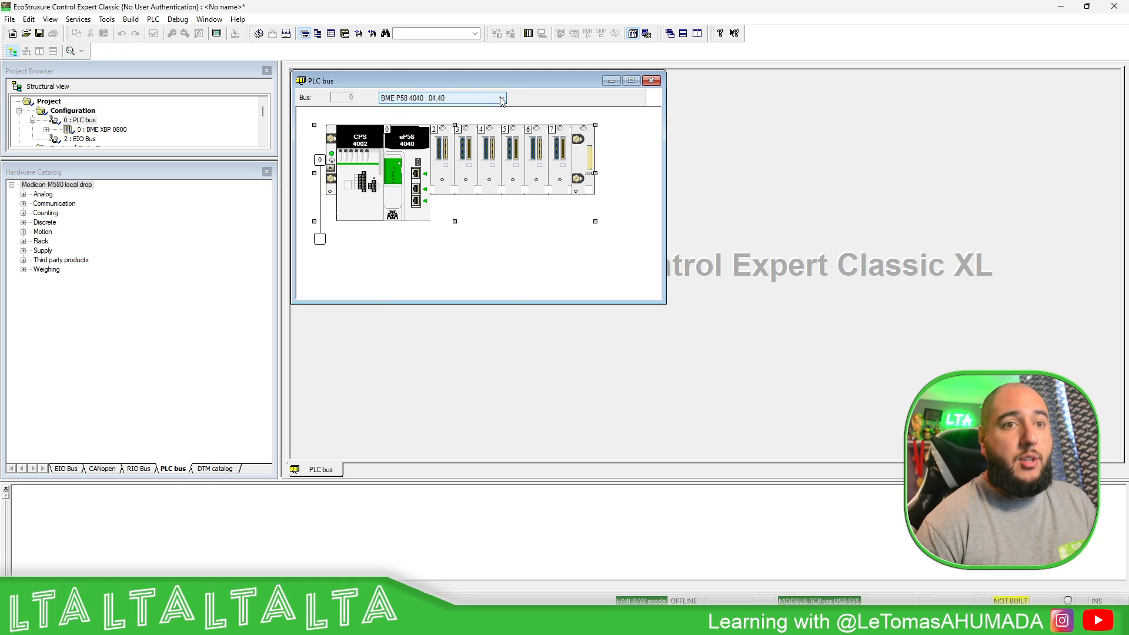
click(366, 147)
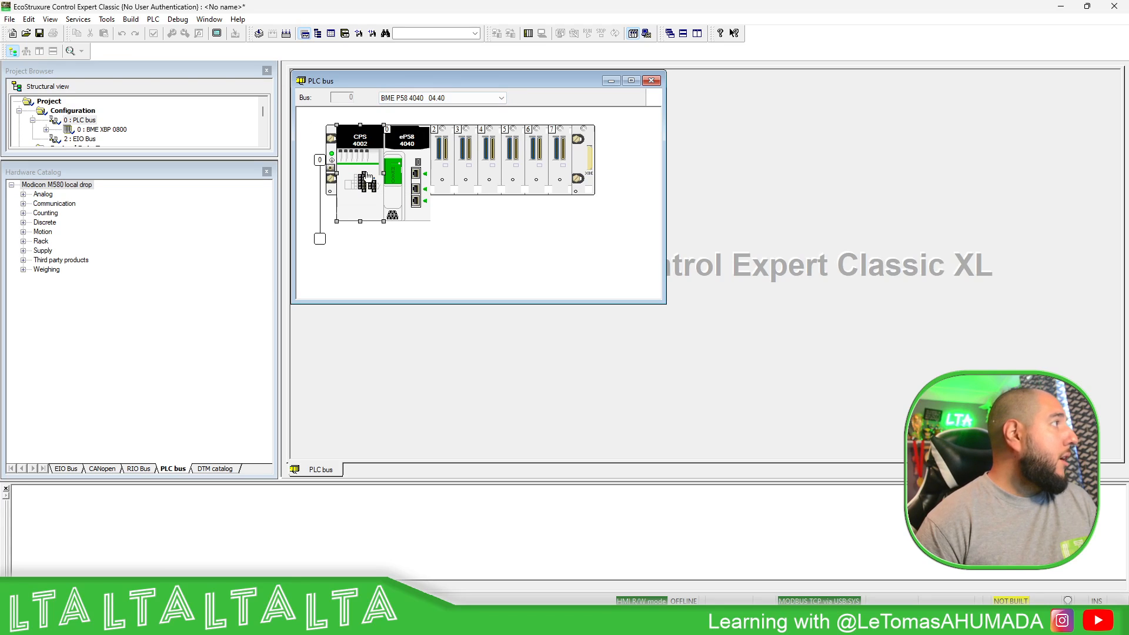
key(Delete)
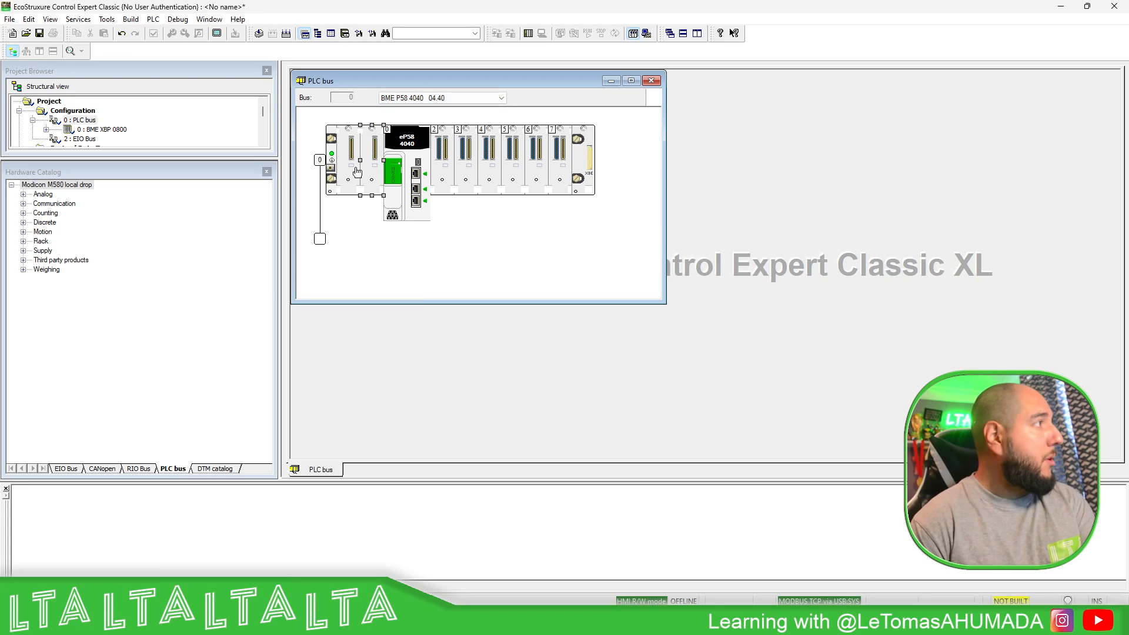
right_click(372, 149)
click(405, 191)
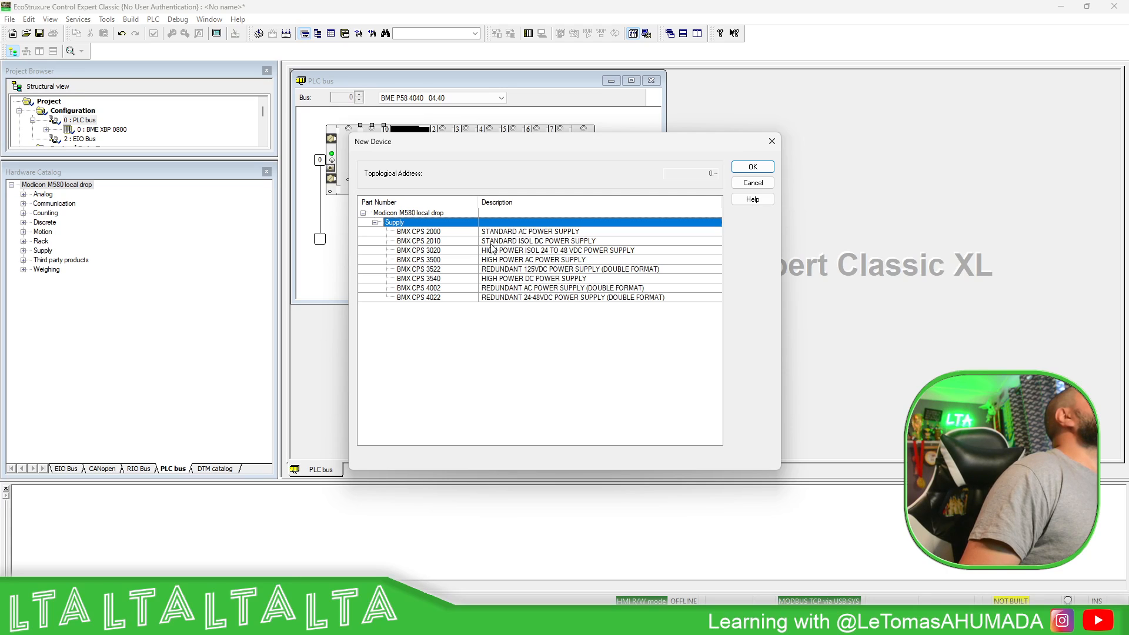
click(466, 252)
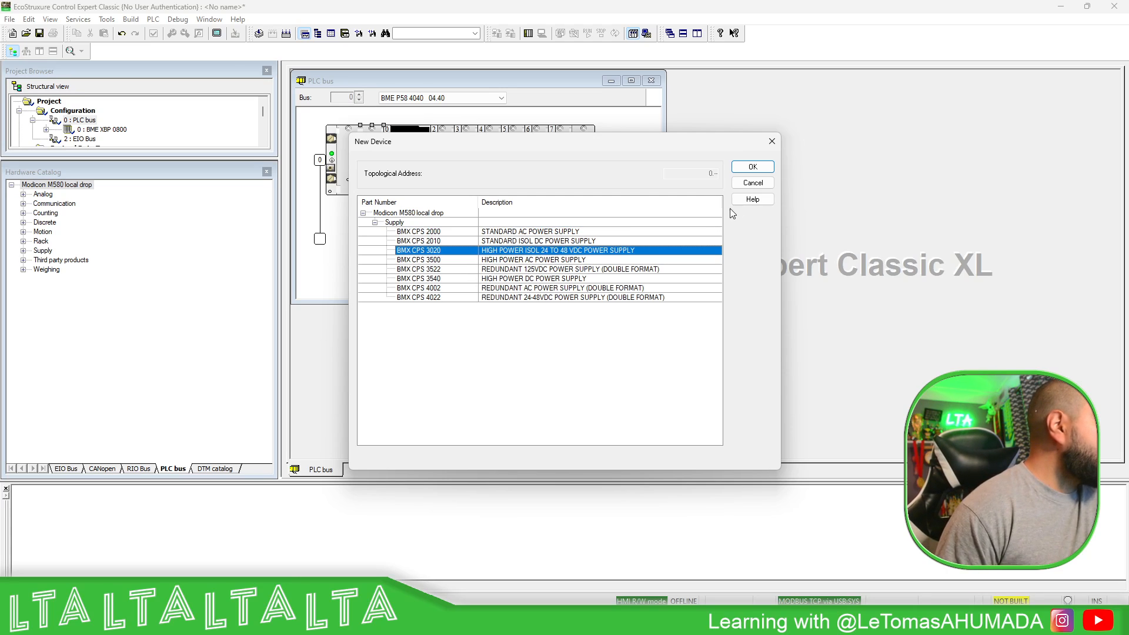
click(753, 167)
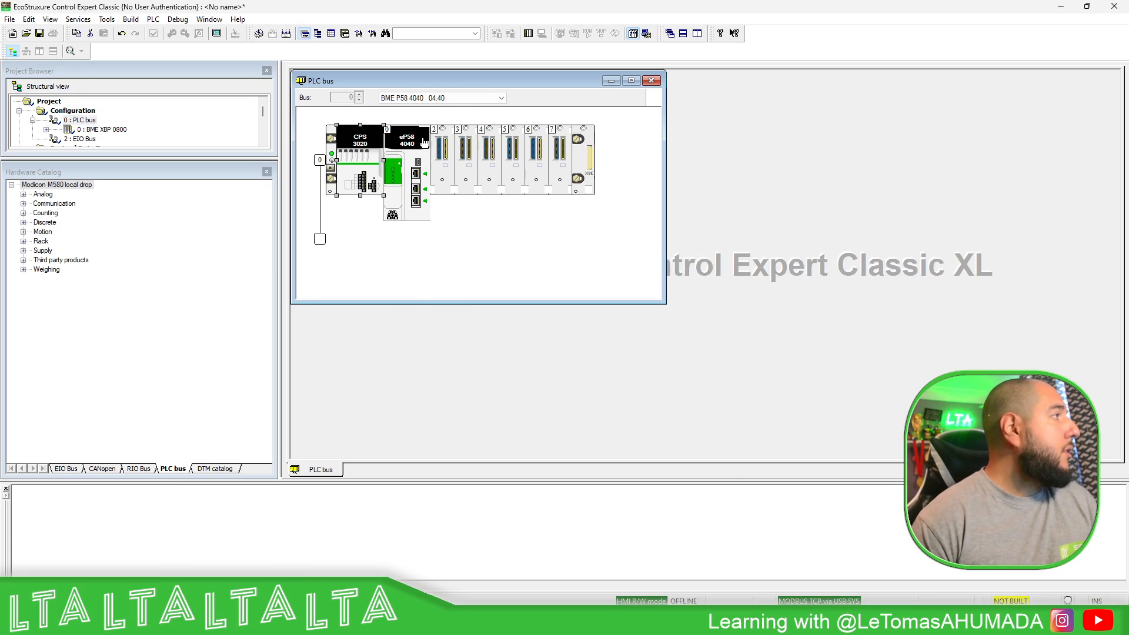
- Replace the rack with the 4-slot BME XBP 0400
right_click(592, 144)
click(623, 227)
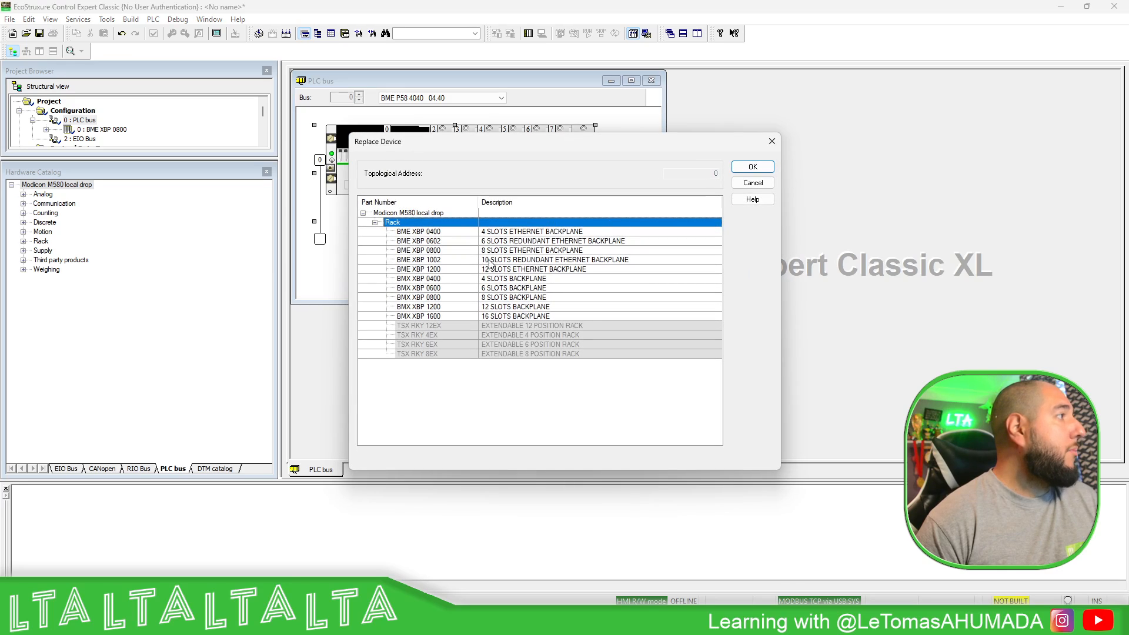
click(439, 233)
click(751, 167)
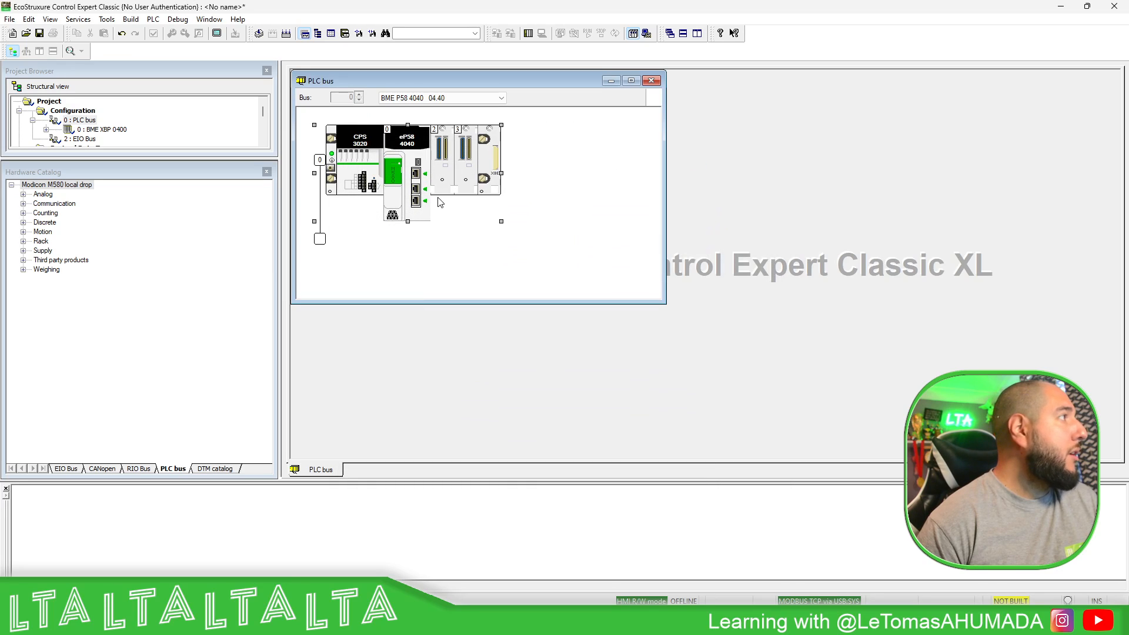
- Insert a BME NUA 0100 from the Communication category into the empty slot beside the CPU
right_click(445, 158)
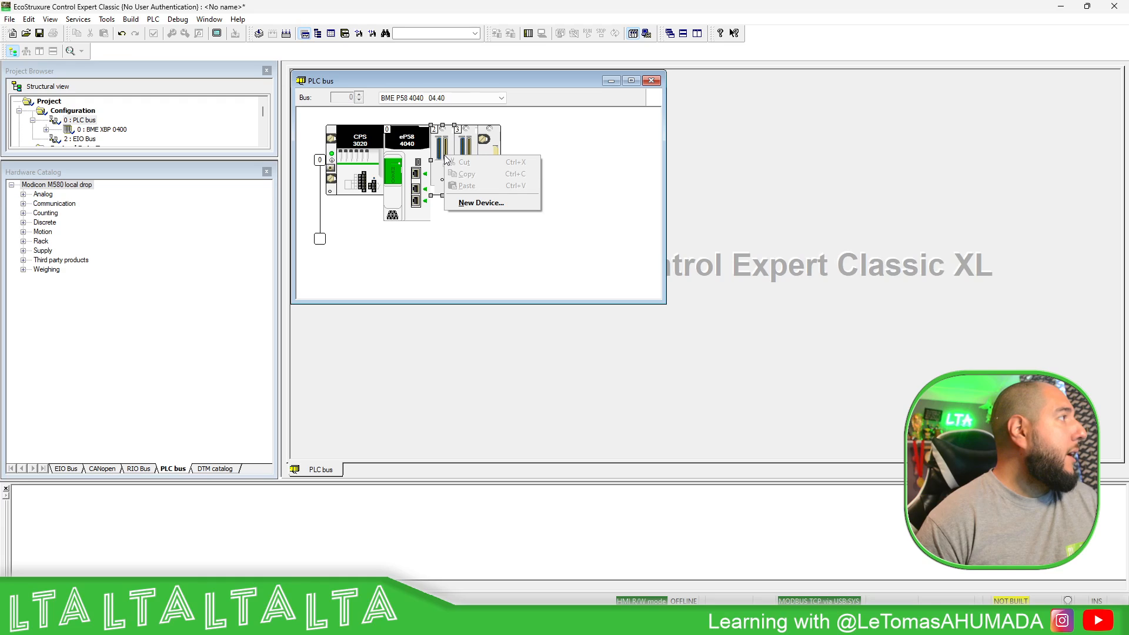
click(480, 202)
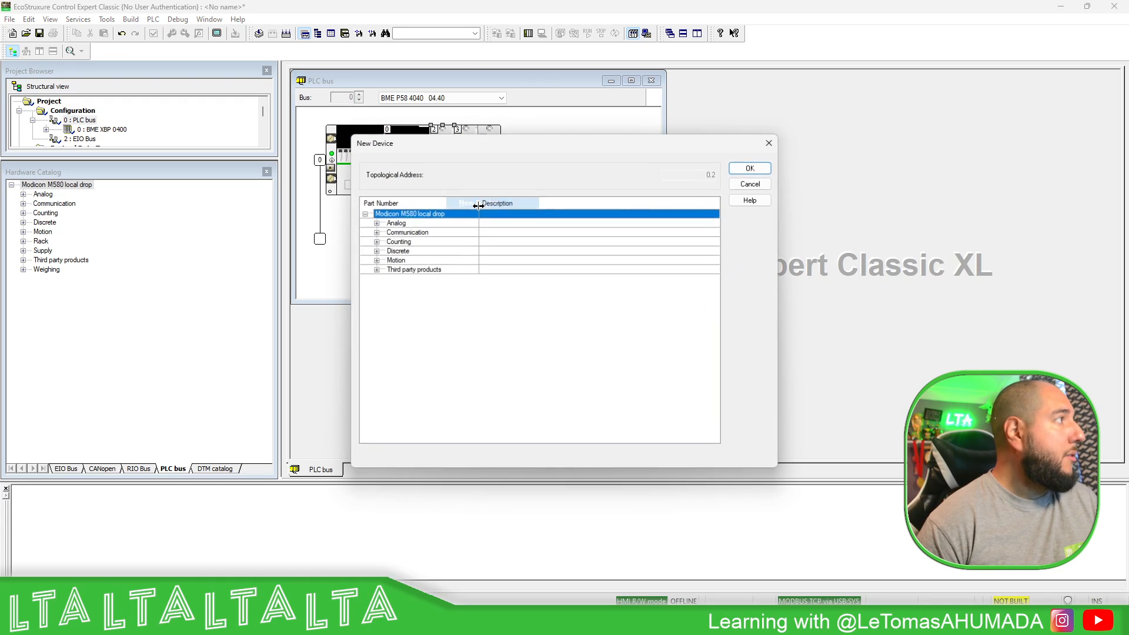
click(379, 231)
click(375, 231)
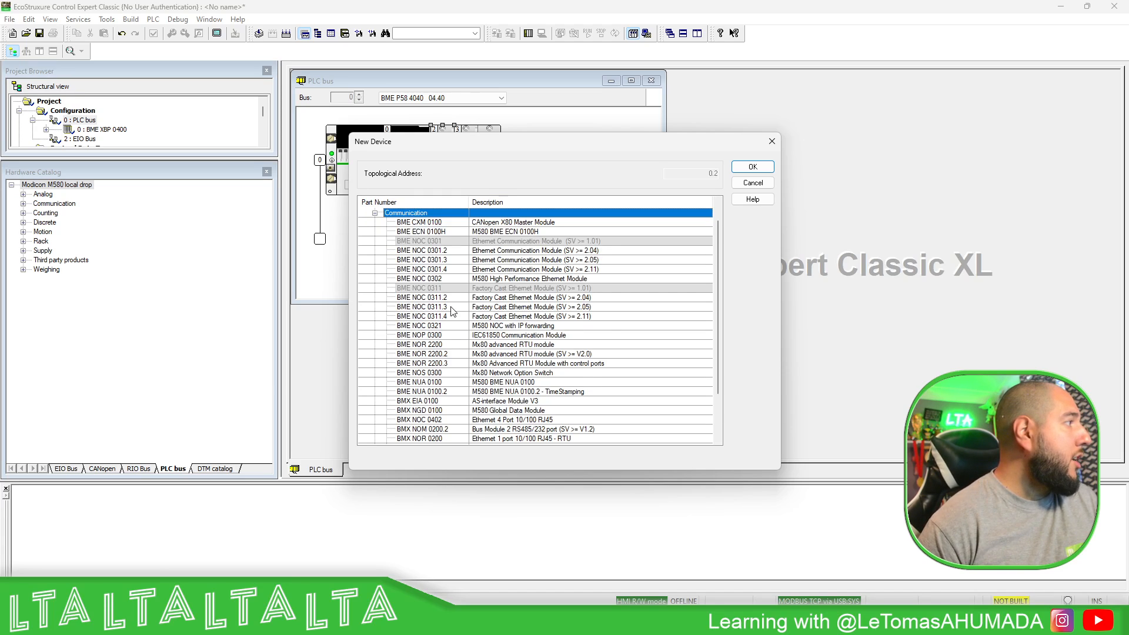
scroll(453, 312, down, 2)
click(436, 335)
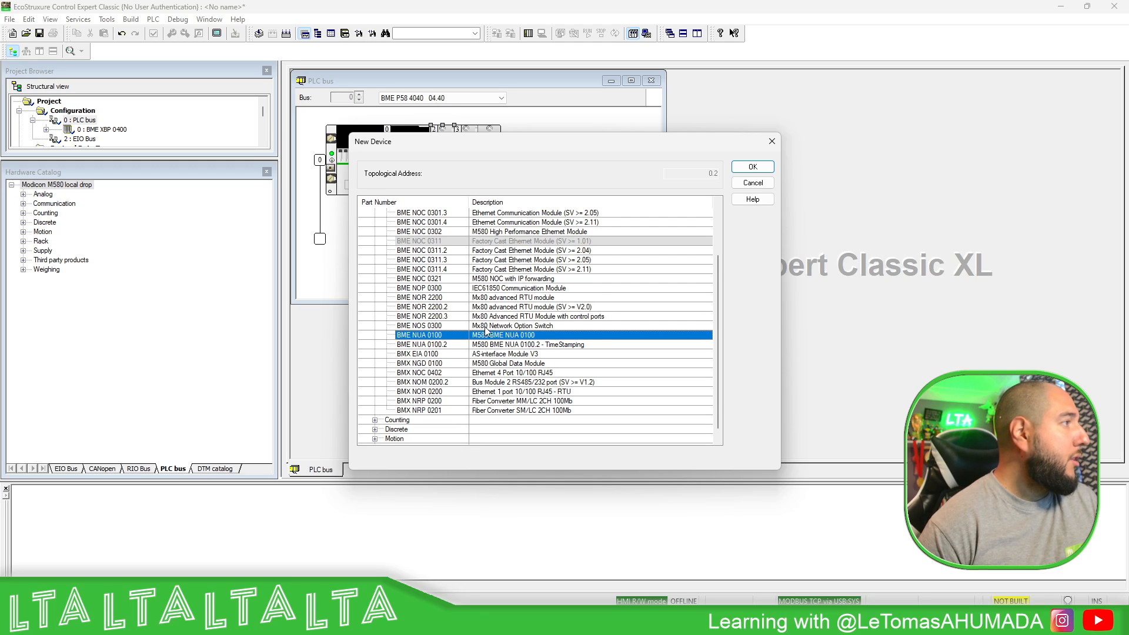
click(756, 168)
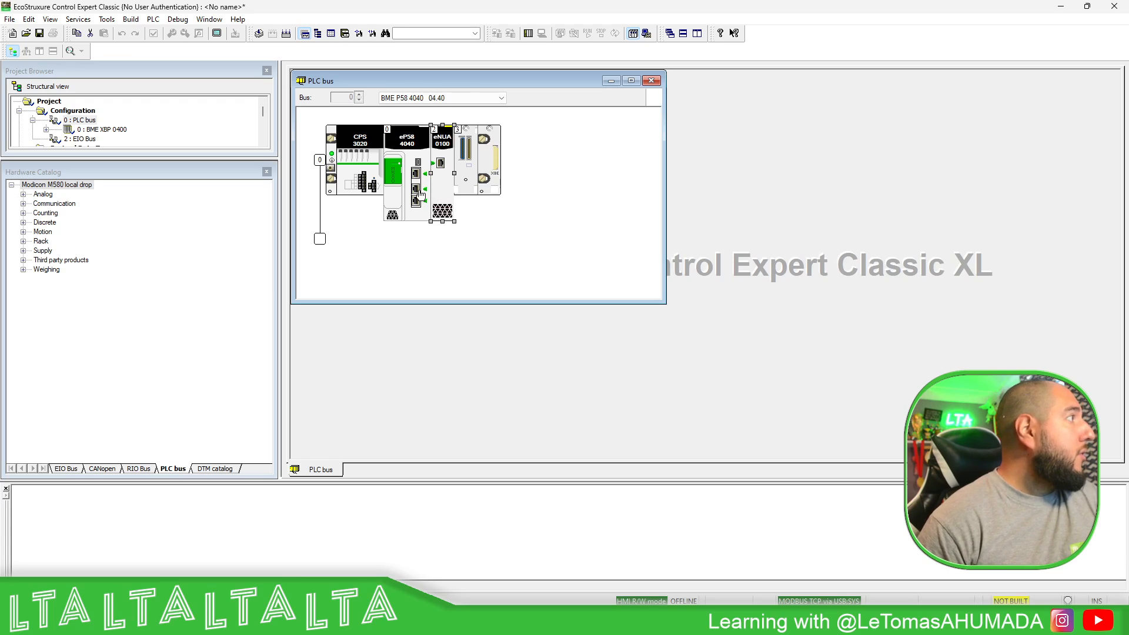
click(415, 189)
- Unlock the CPU Ethernet port security, keeping the engineering link at Full Access
double_click(415, 189)
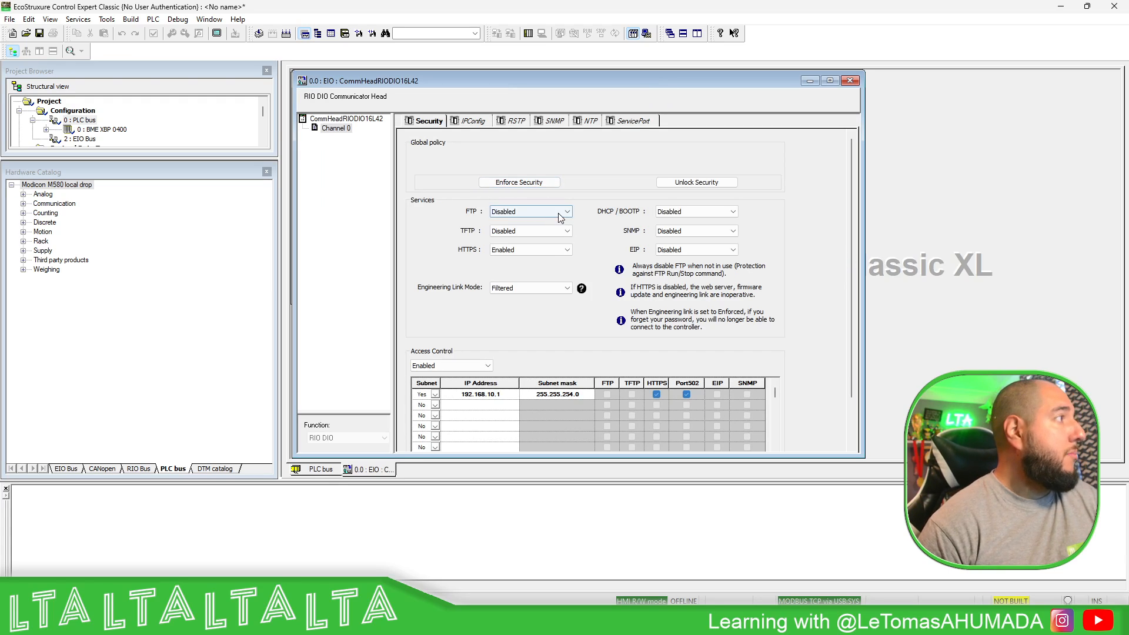
click(700, 186)
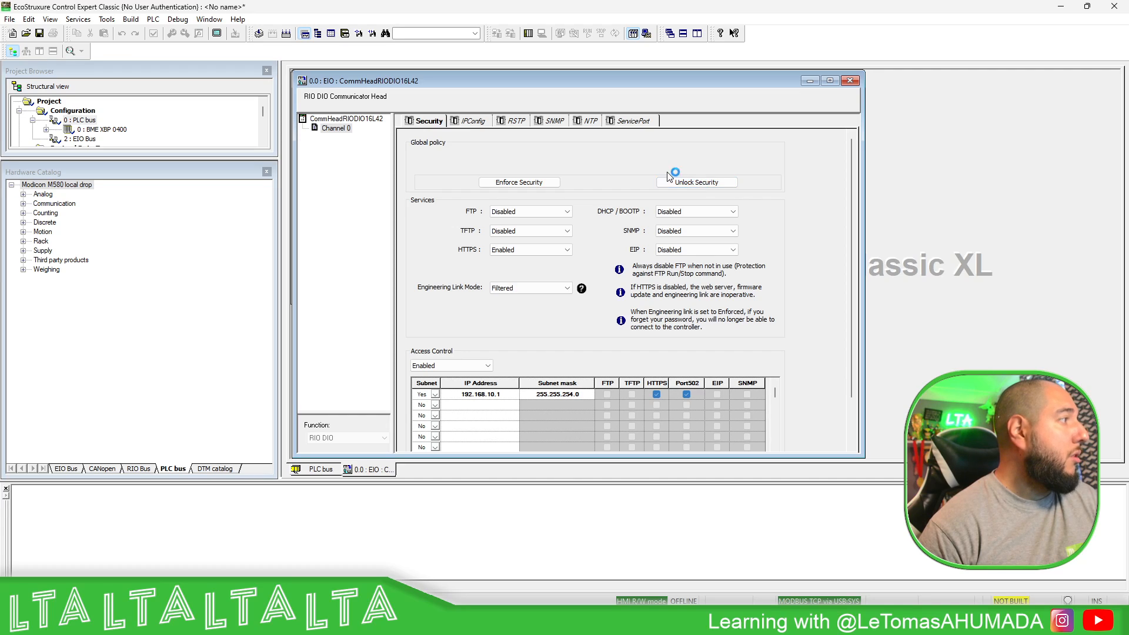
click(704, 187)
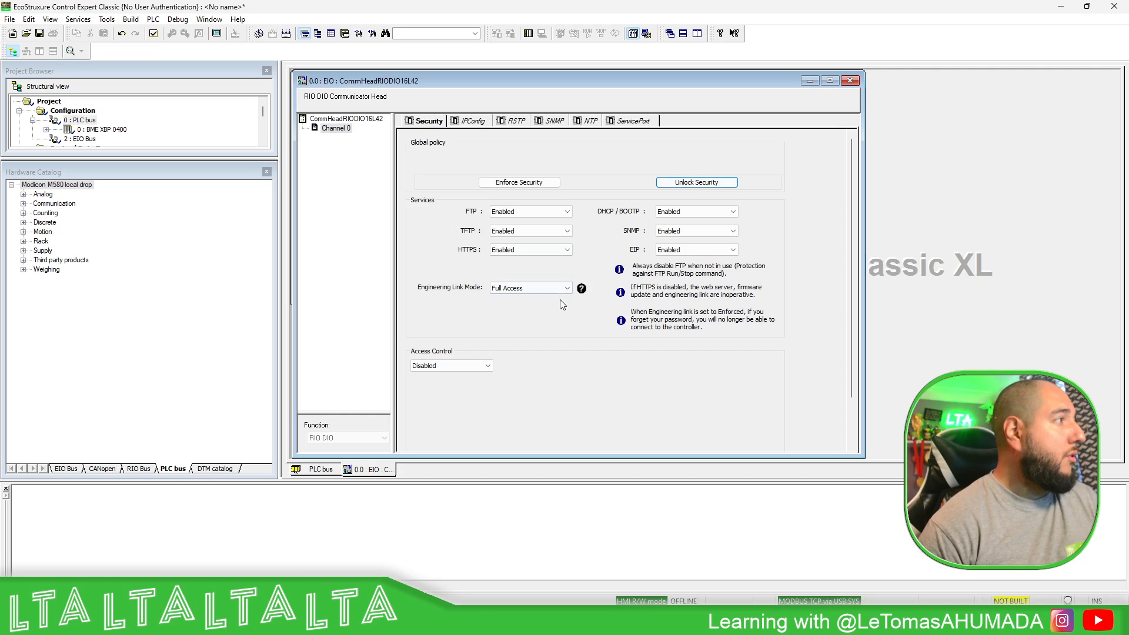
click(567, 287)
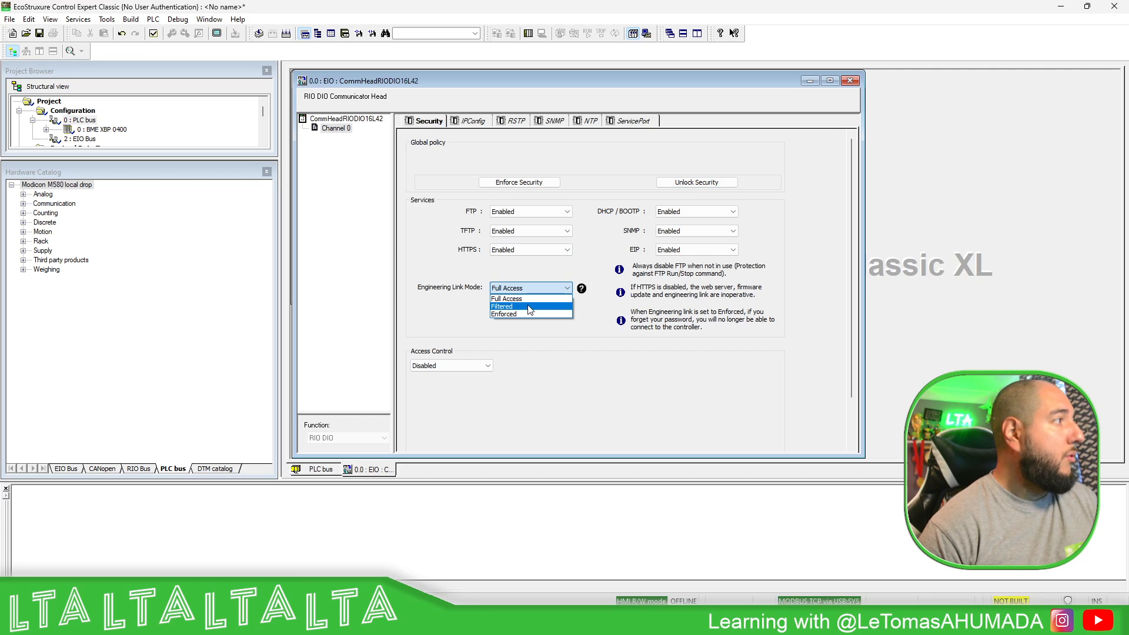
click(569, 272)
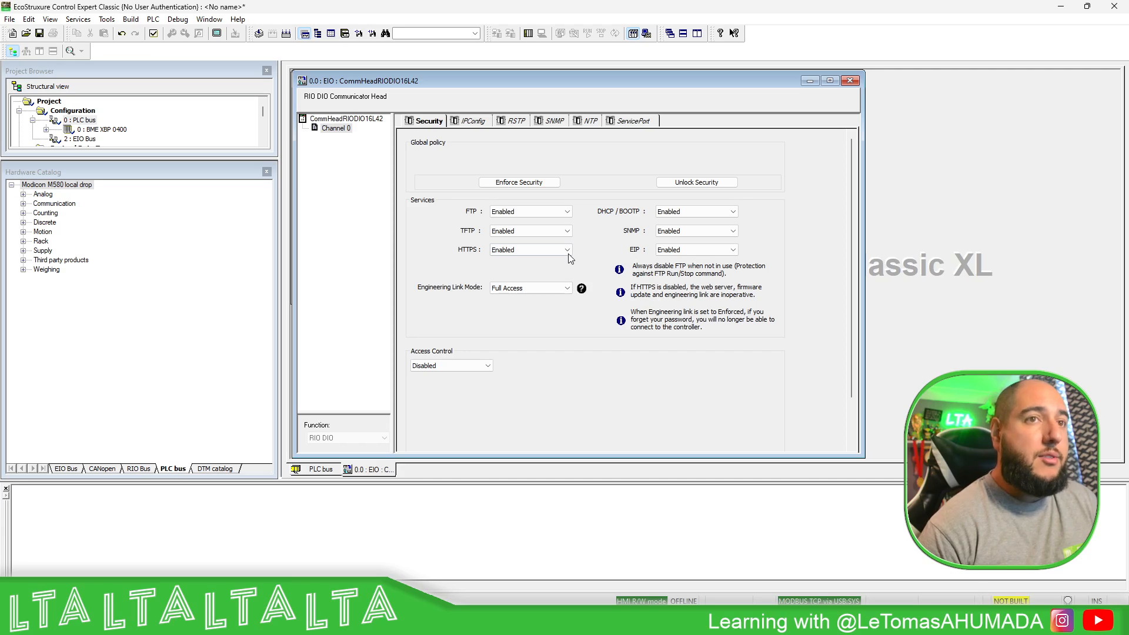
click(673, 183)
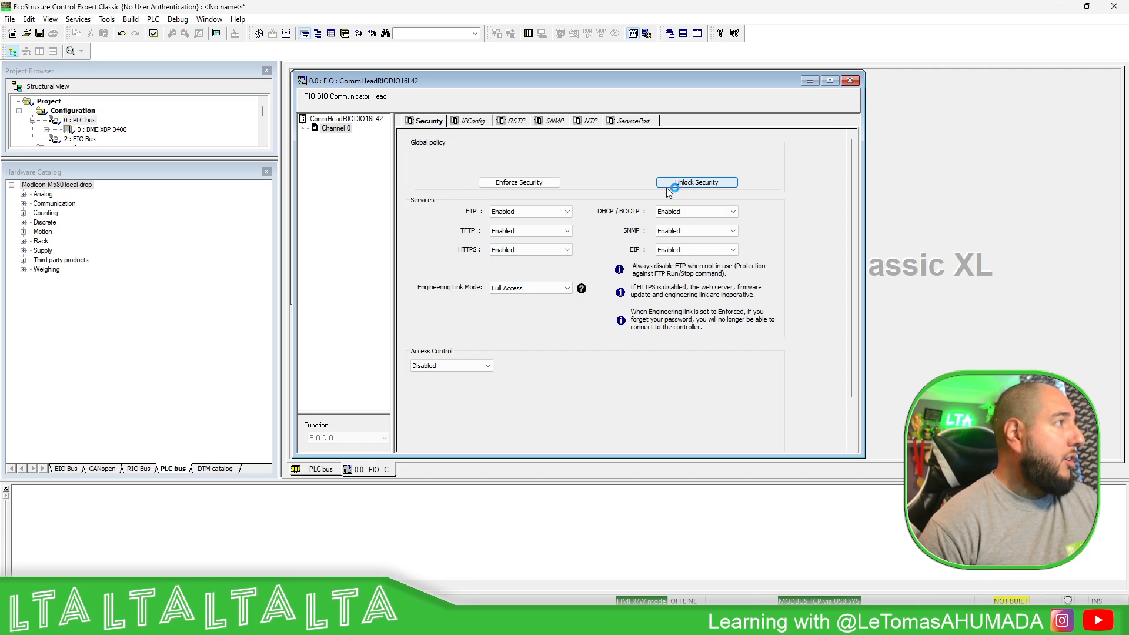
click(473, 122)
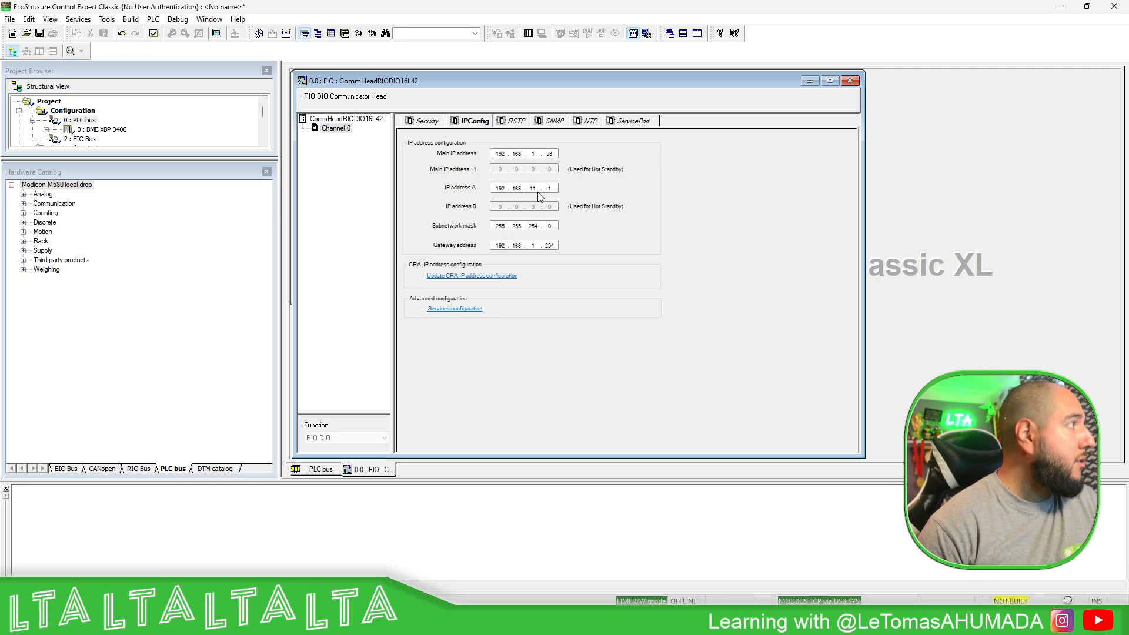
- Set address A to 192.168.1.59, subnet mask 255.255.255.0 and gateway 192.168.1.1
text(1.)
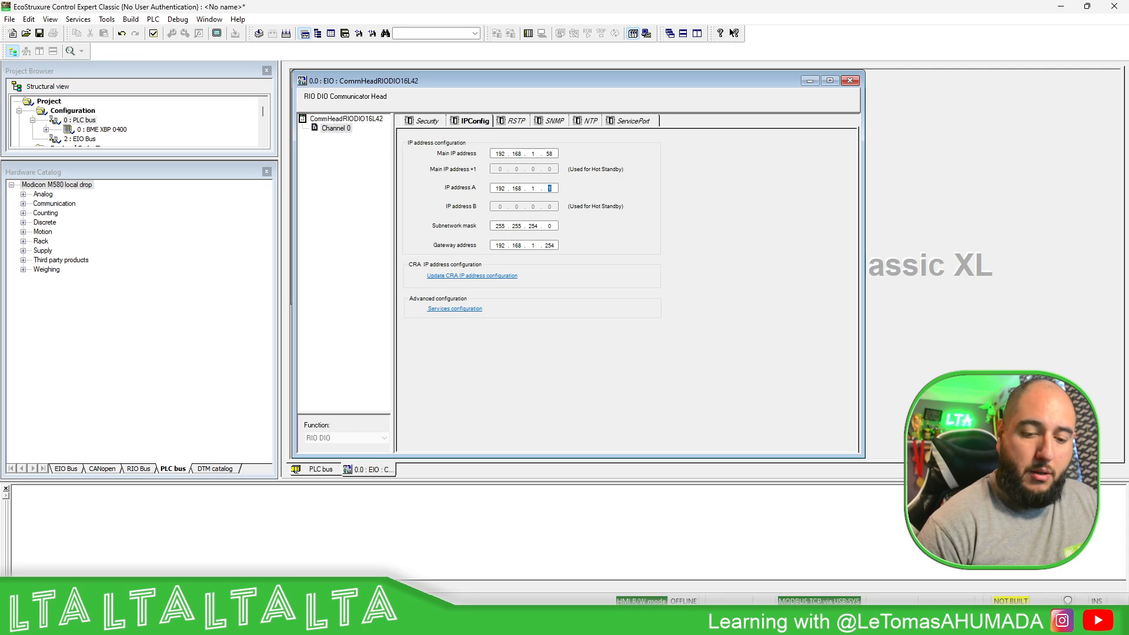
double_click(536, 225)
text(2)
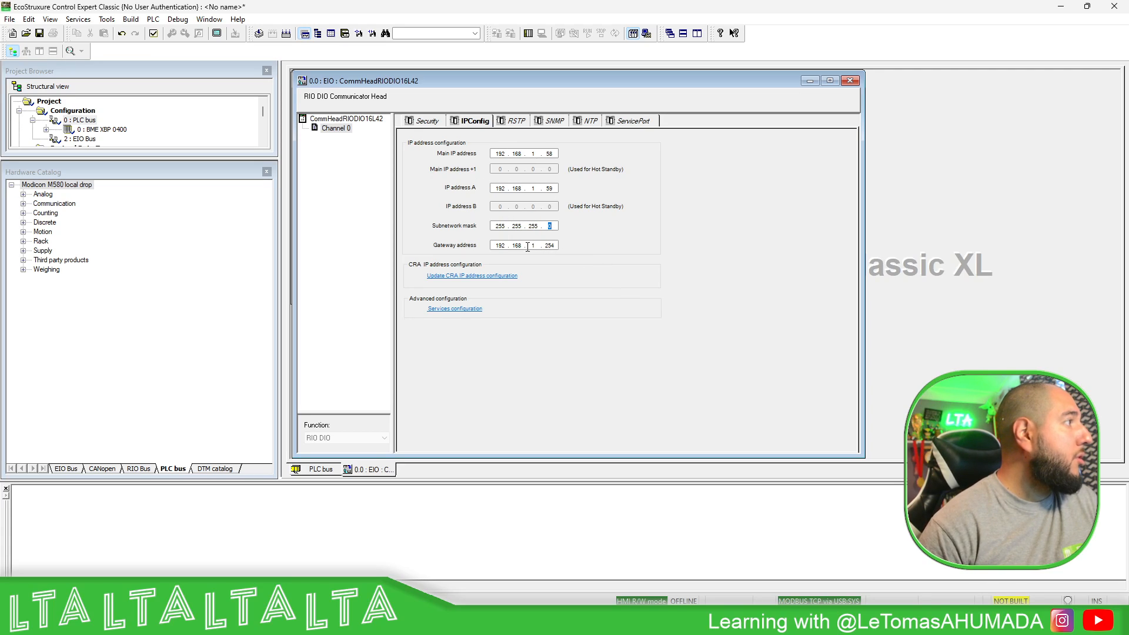
double_click(550, 245)
key(BackSpace)
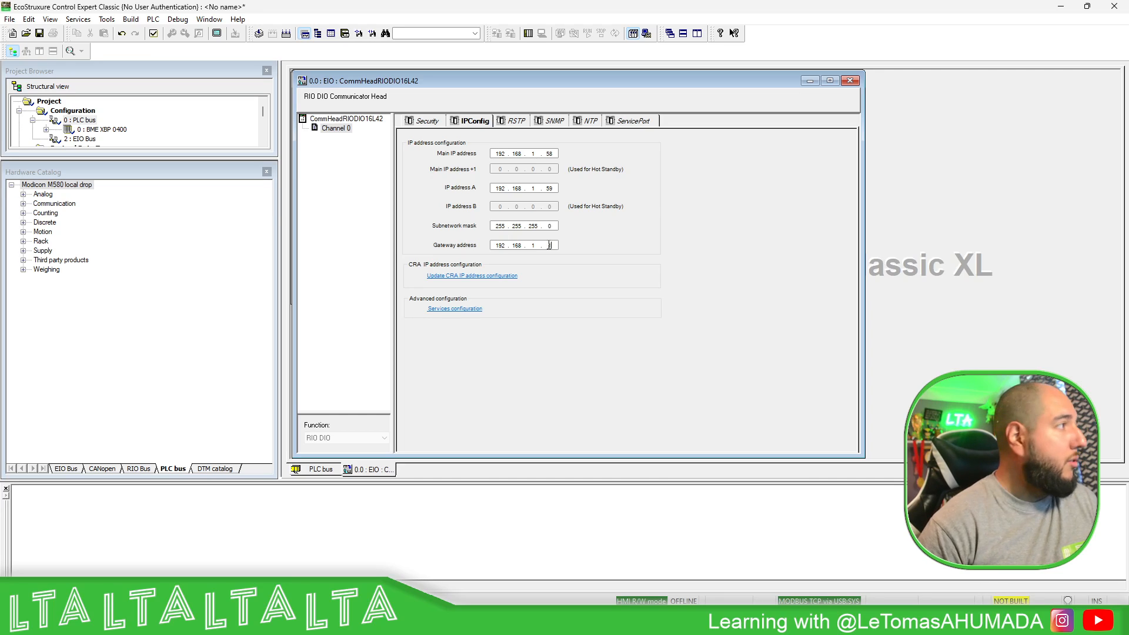
- Review the RSTP, SNMP, NTP and service port tabs, validate, and close the CPU Ethernet configuration
click(512, 122)
click(547, 121)
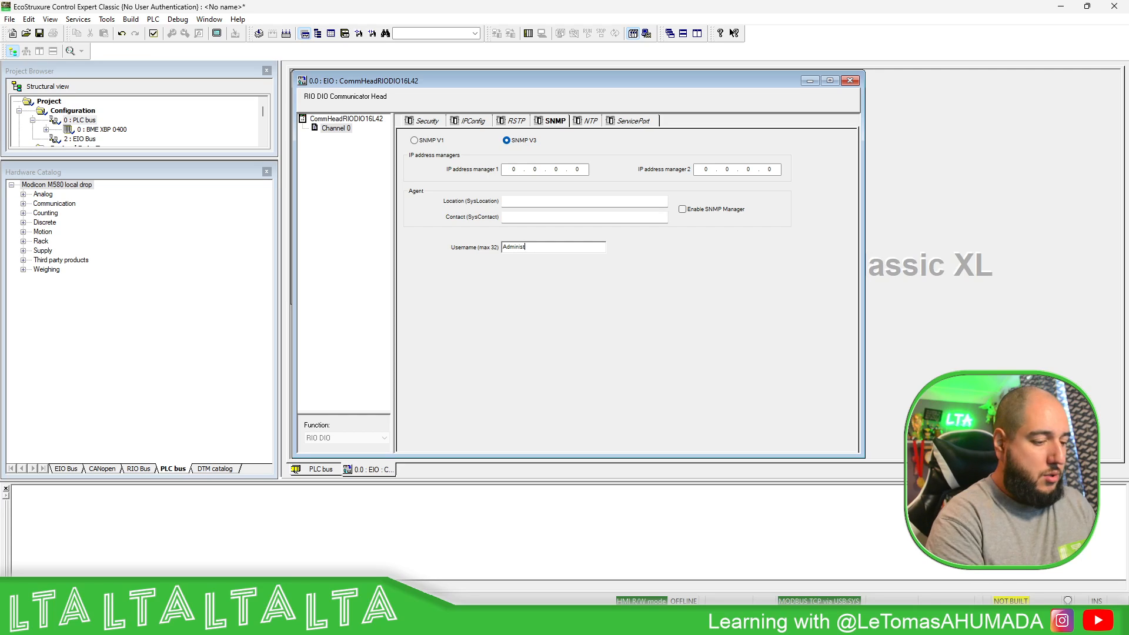
click(593, 121)
click(625, 122)
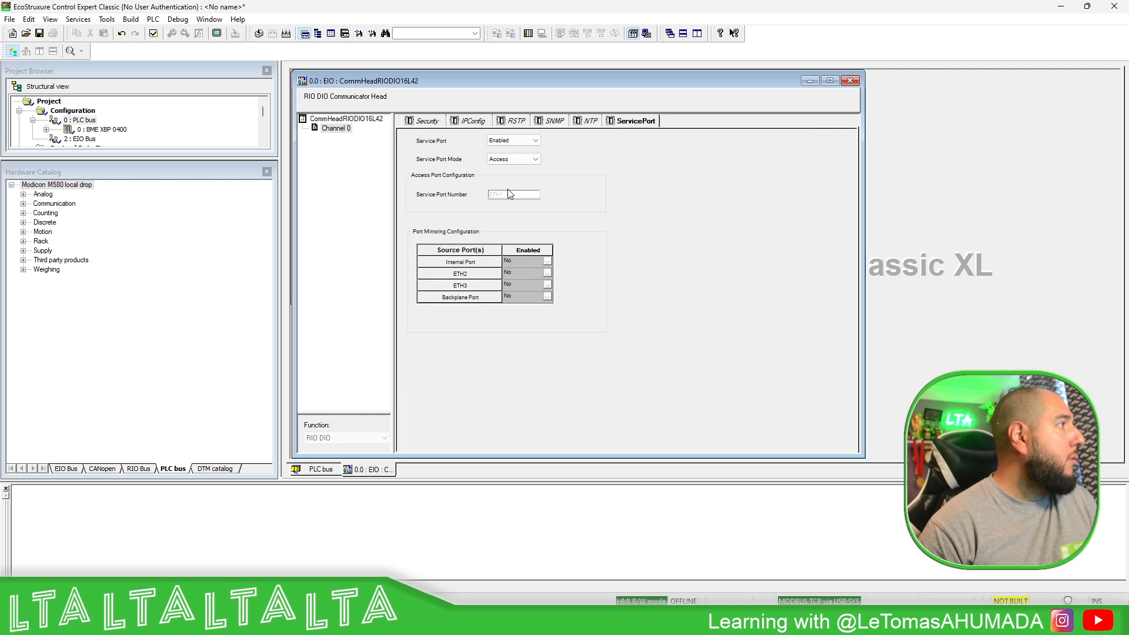
click(153, 33)
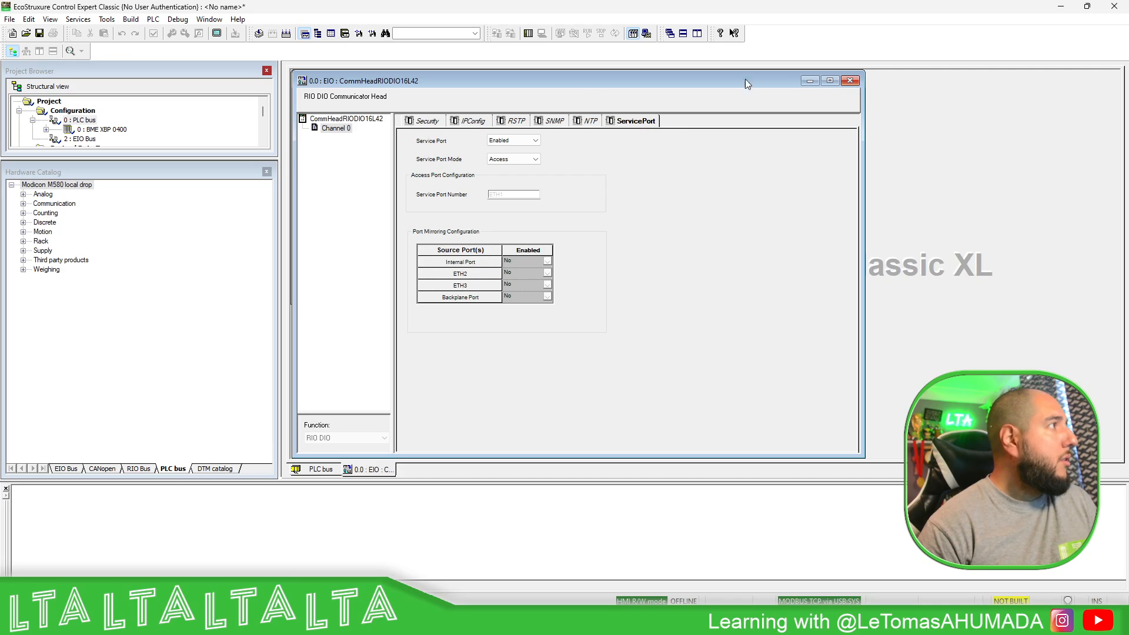
click(469, 122)
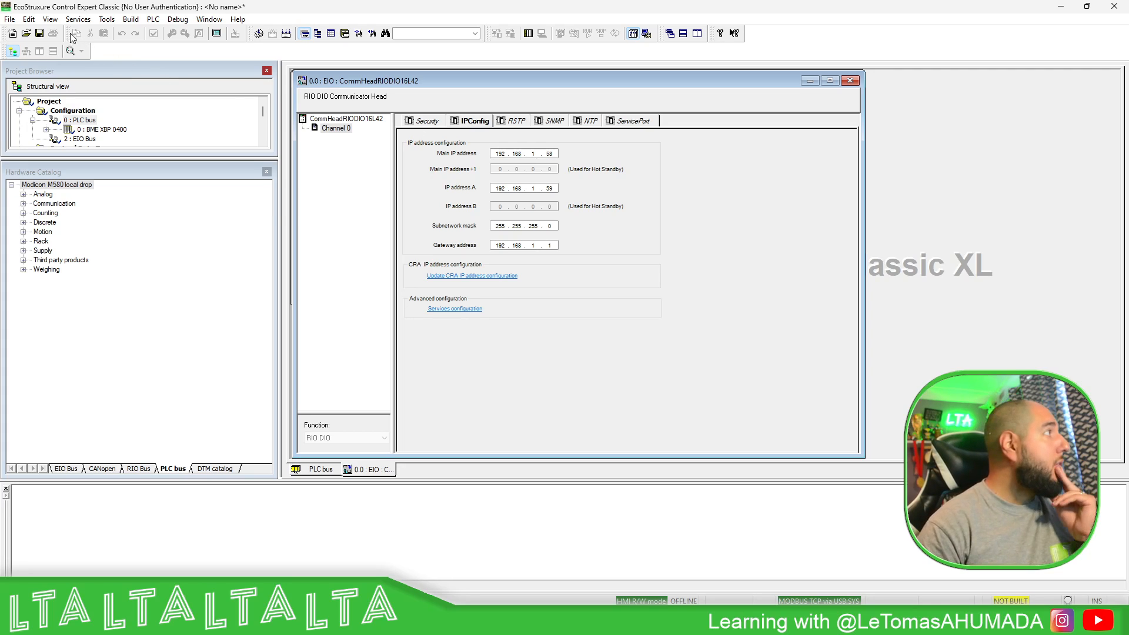
click(850, 81)
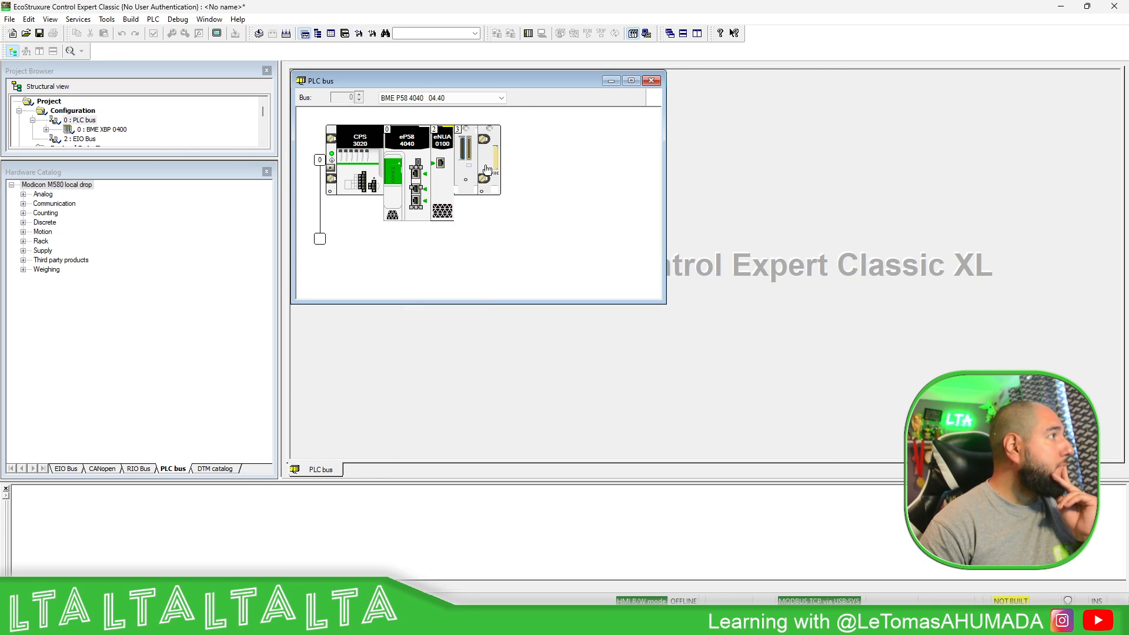
- Save the project under the file name PRG_M580_NUA
click(39, 35)
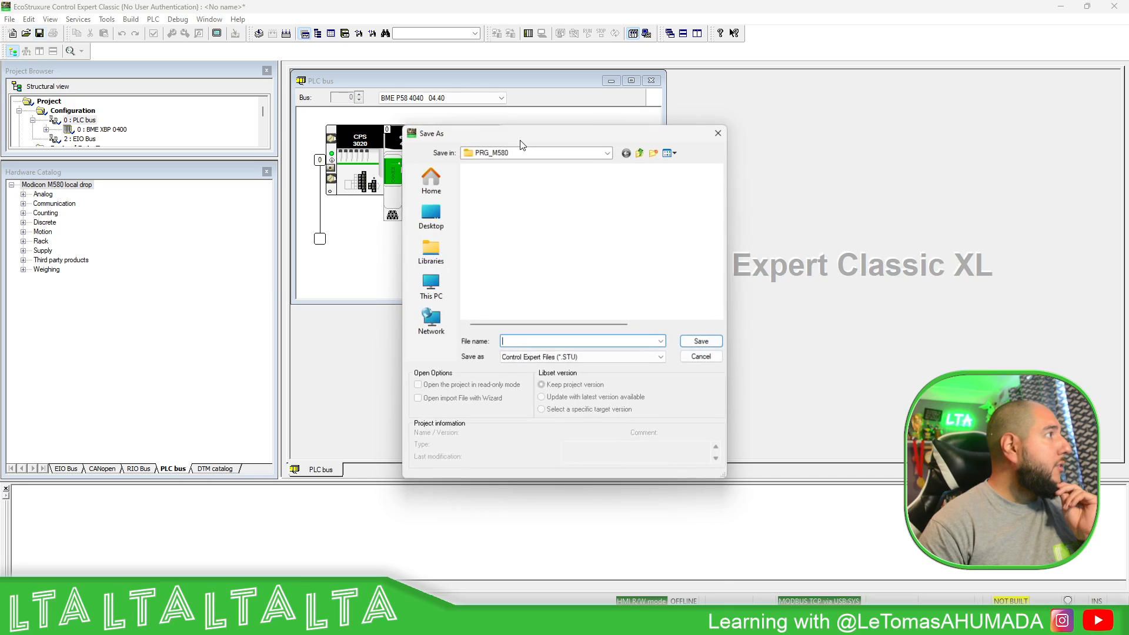
text(PRG_M)
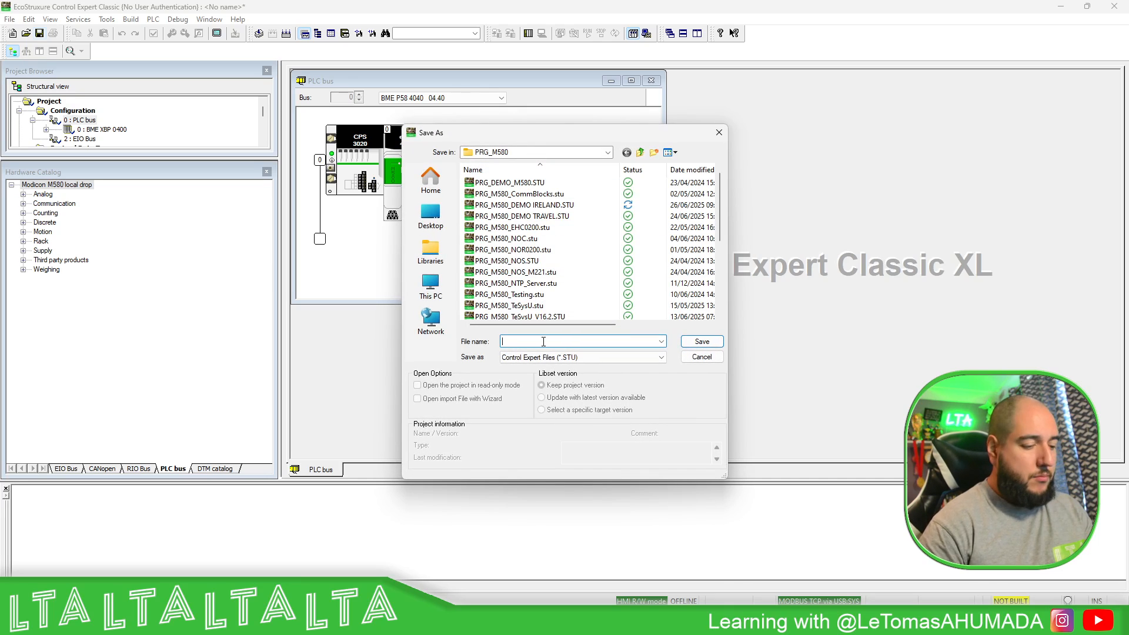
text(5)
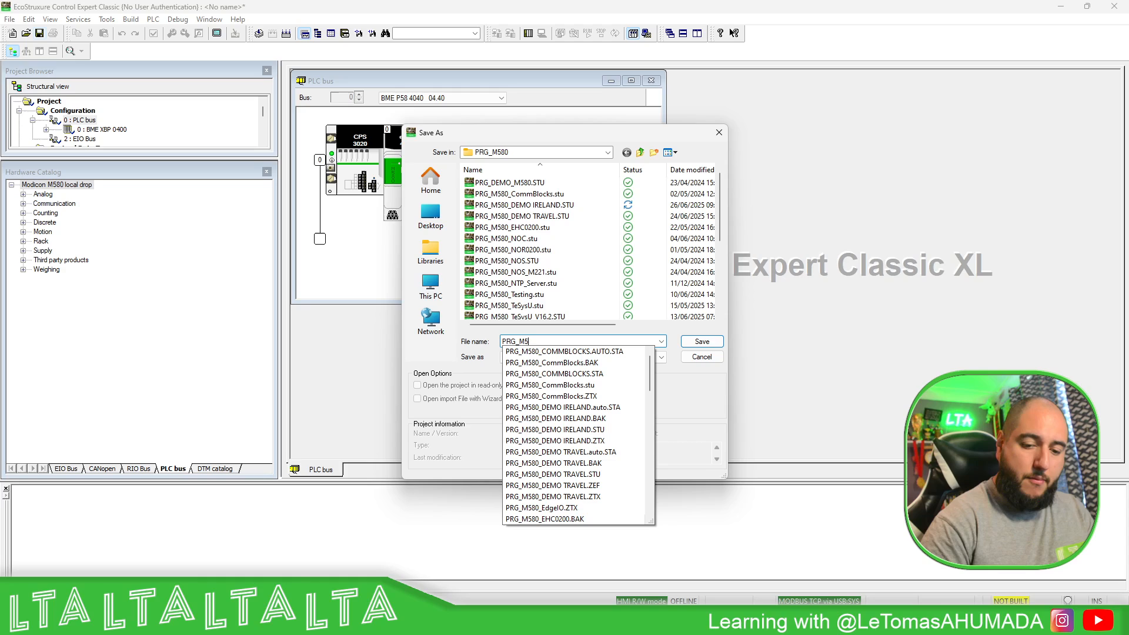
text(80_NUA)
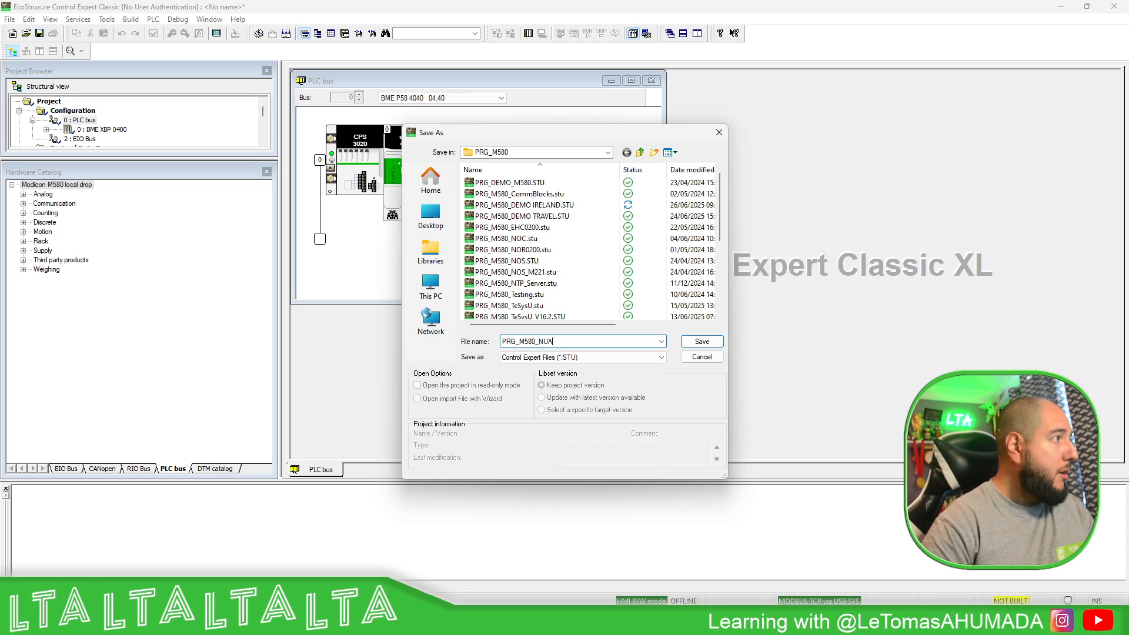
click(709, 343)
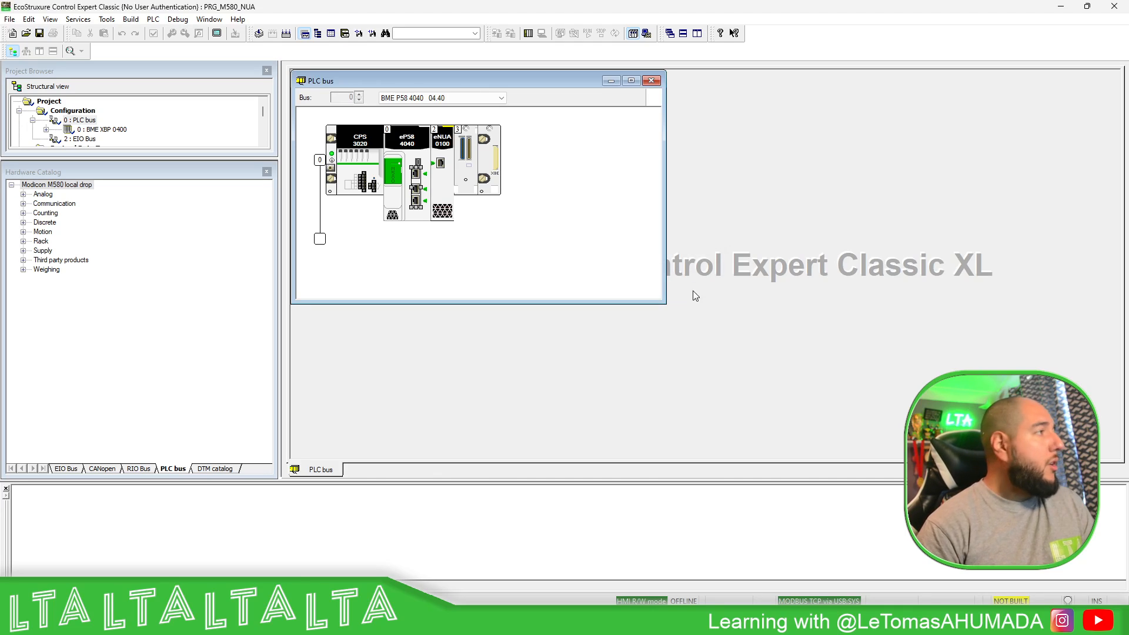
- Open the BME NUA 0100 configuration and disable its control port with IPv4 and IPv6 off
double_click(447, 177)
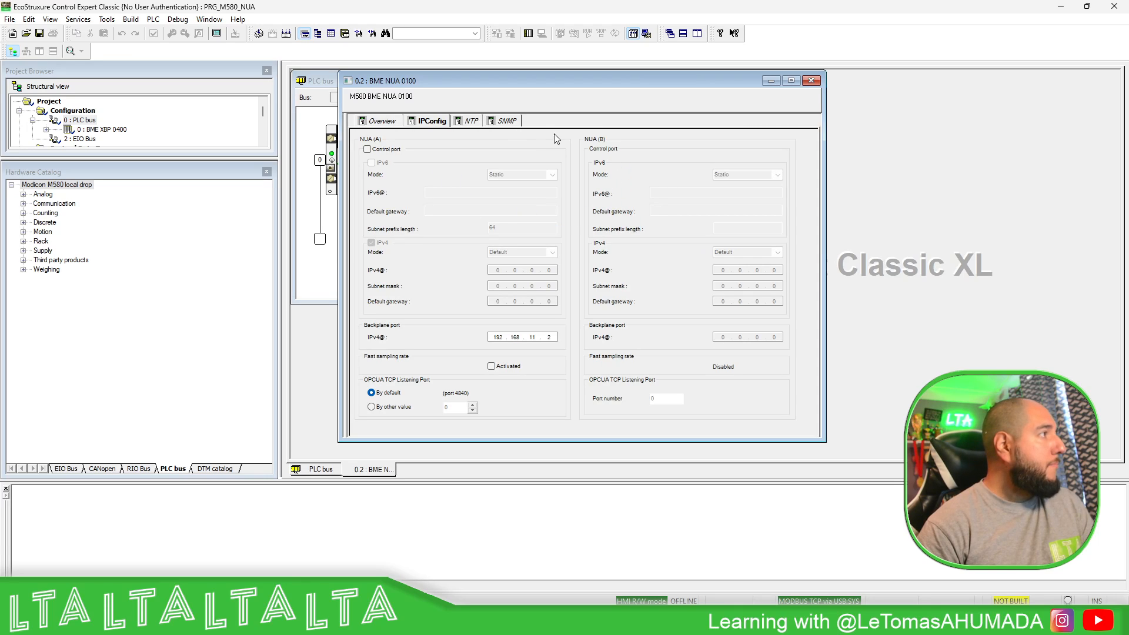
click(367, 149)
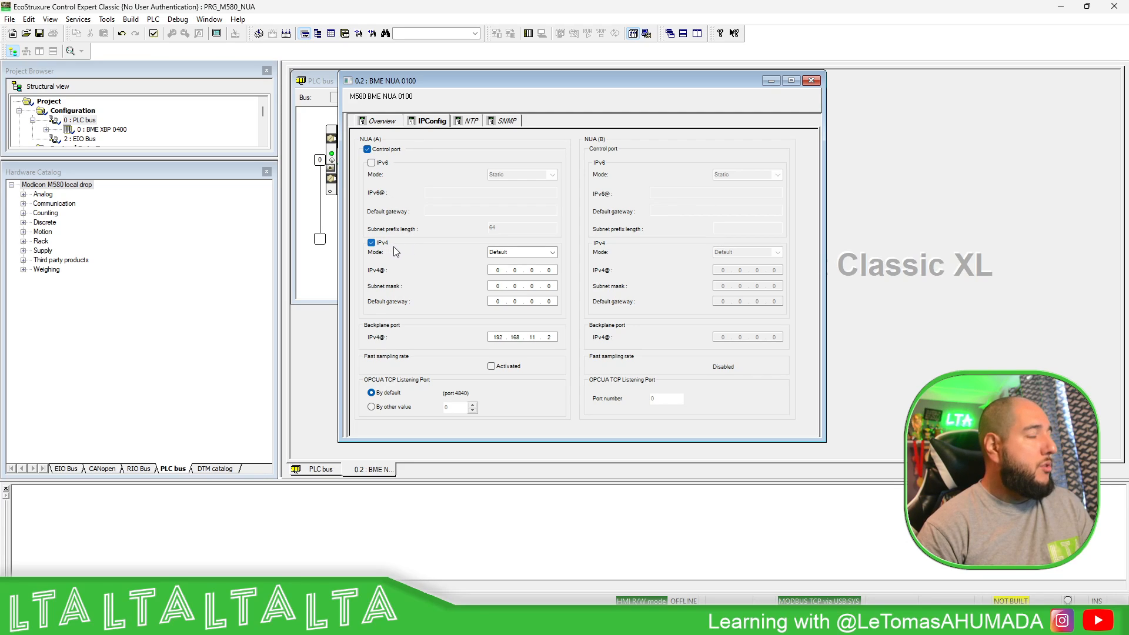
click(372, 162)
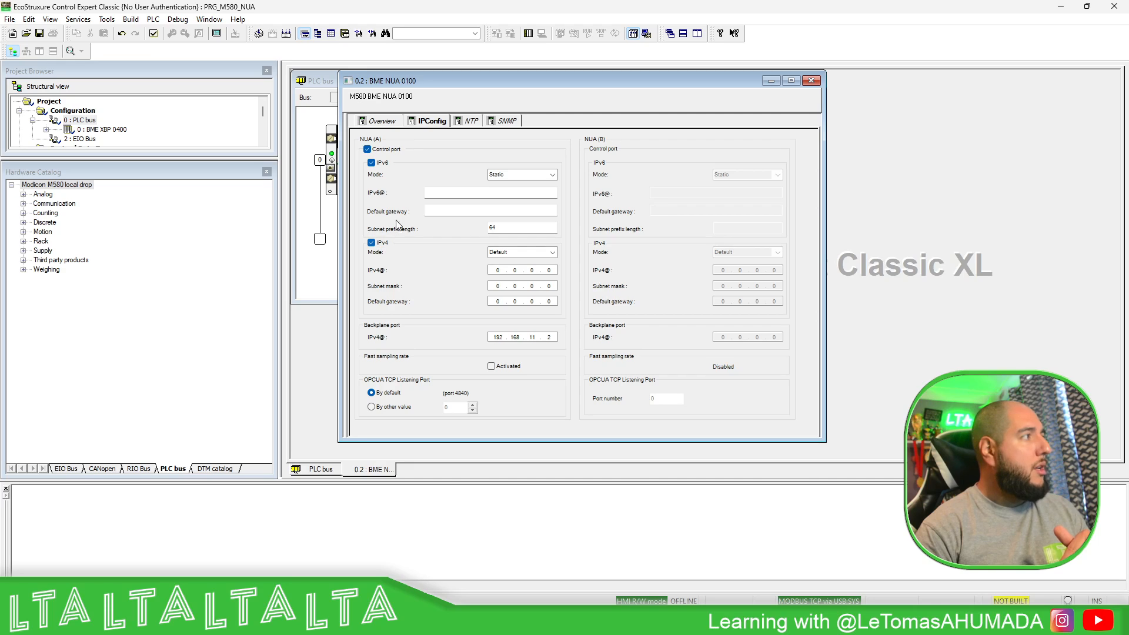
click(371, 162)
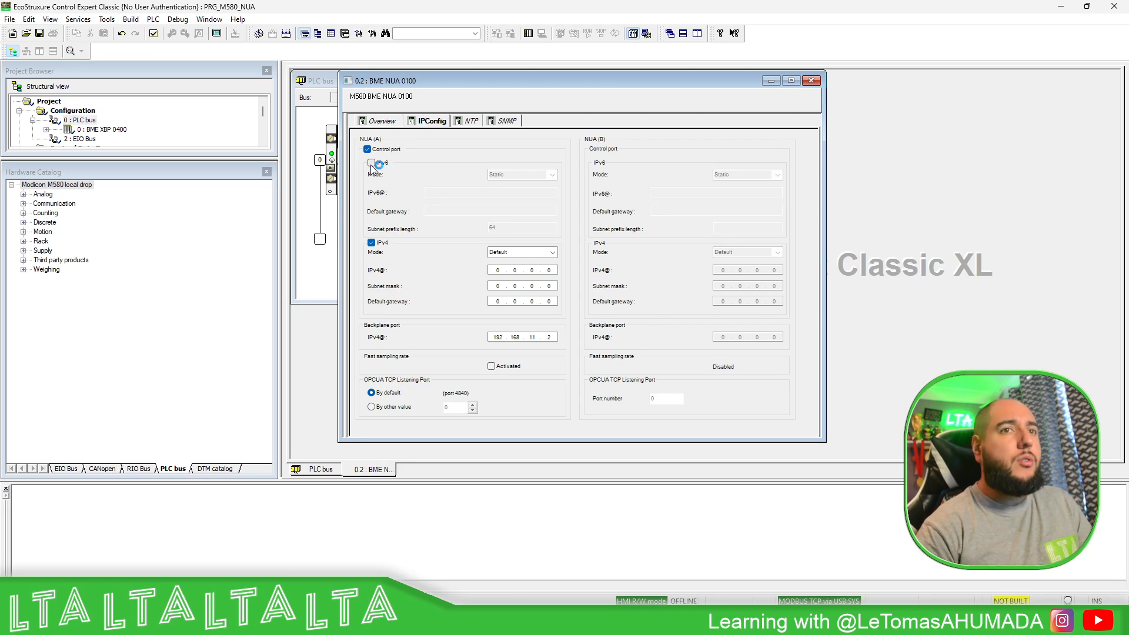
click(371, 242)
click(367, 149)
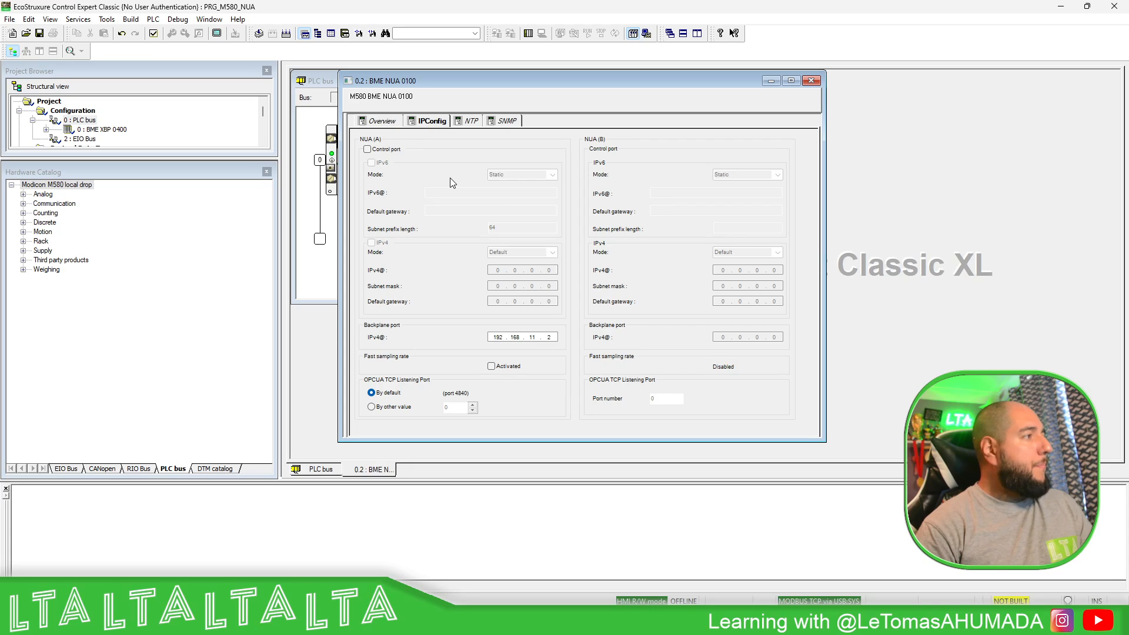
- Set the backplane port IPv4 to 192.168.1.60, leaving the OPC UA port at default 4840
drag(824, 441, 897, 458)
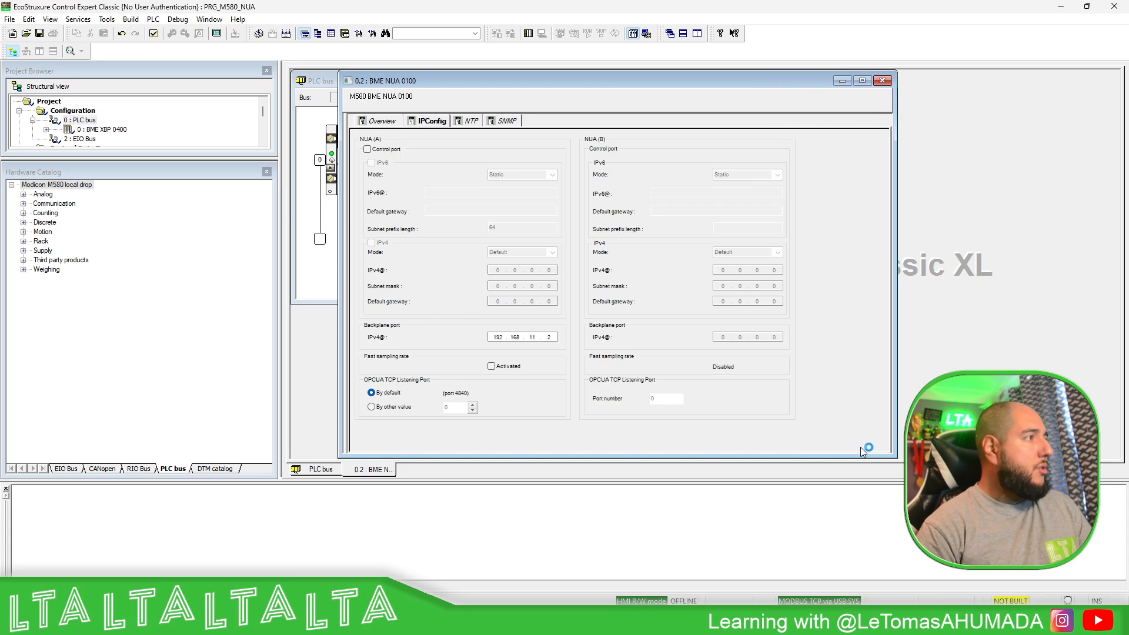
double_click(532, 337)
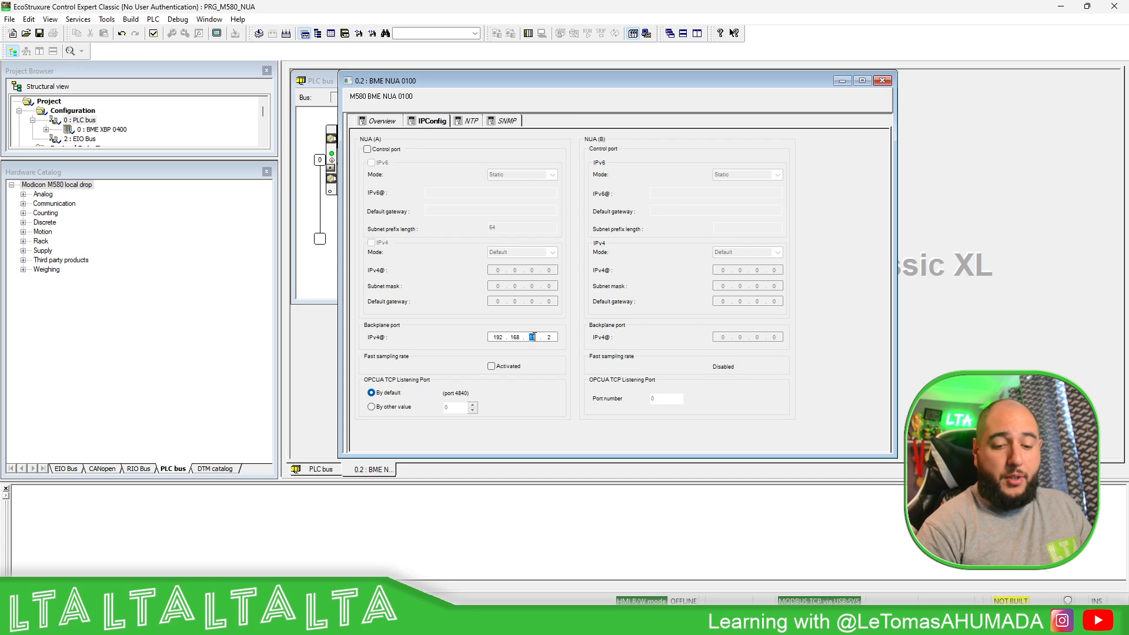
text(1)
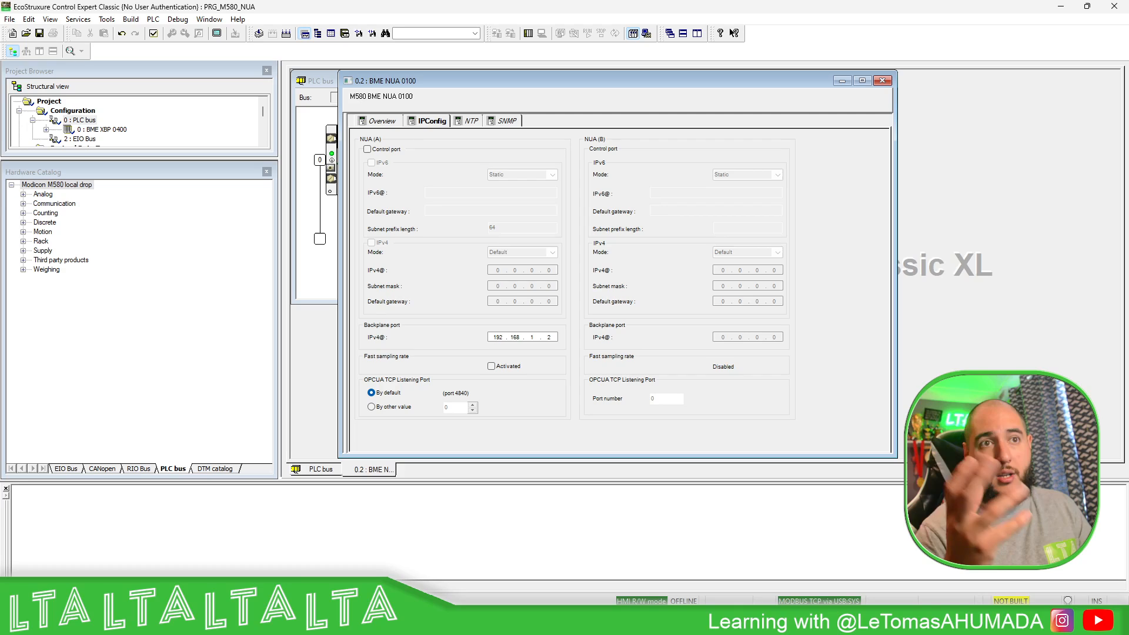
drag(547, 338, 567, 338)
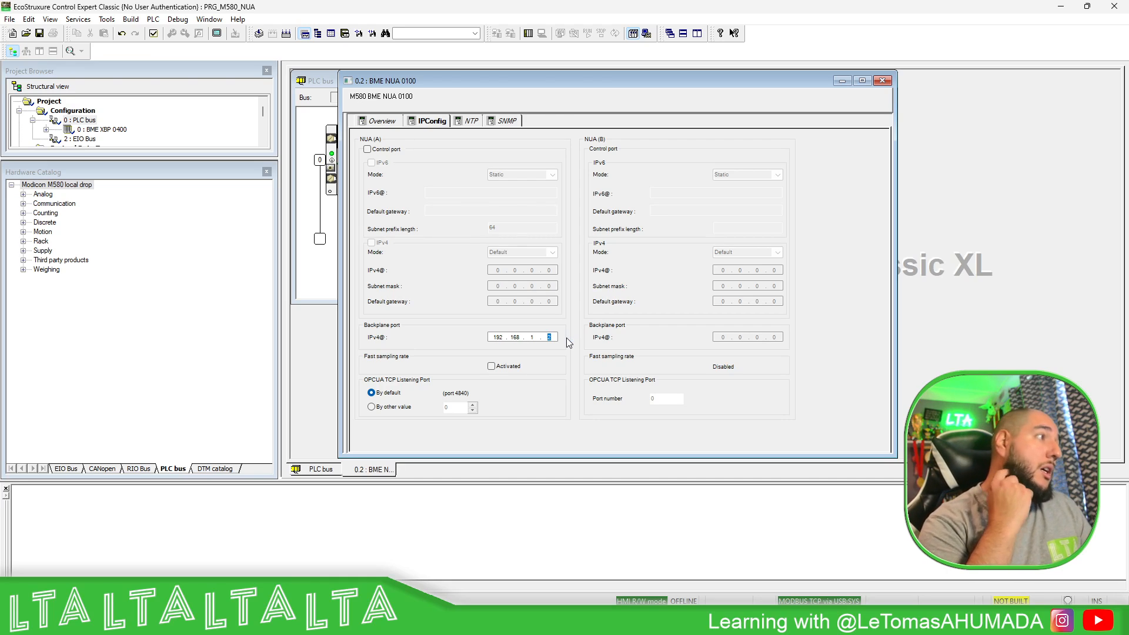
text(60)
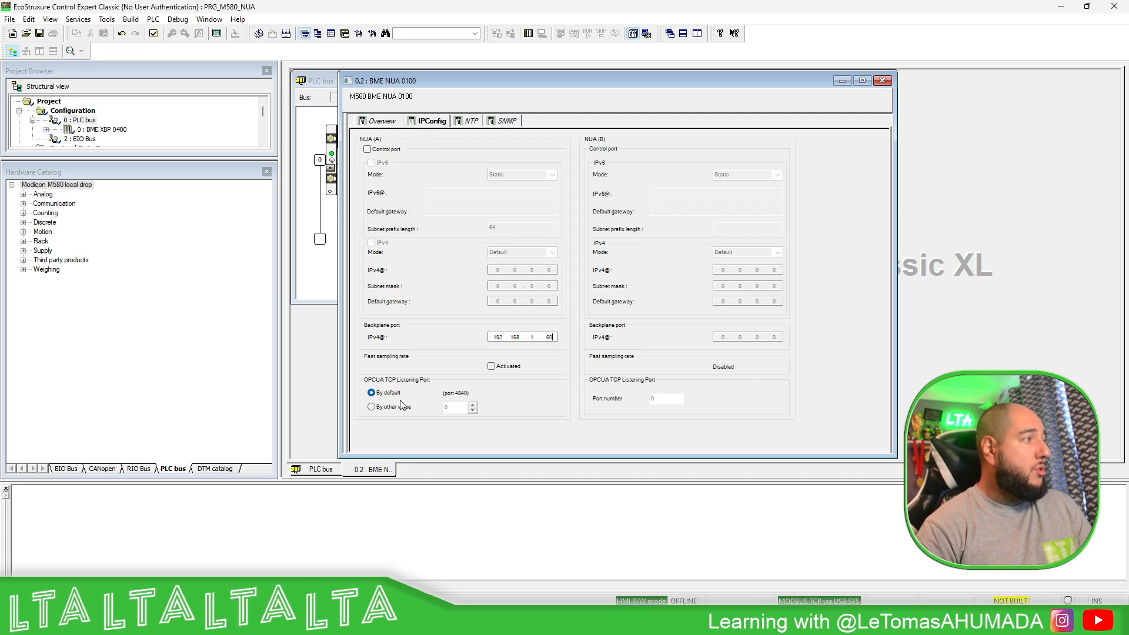
click(371, 407)
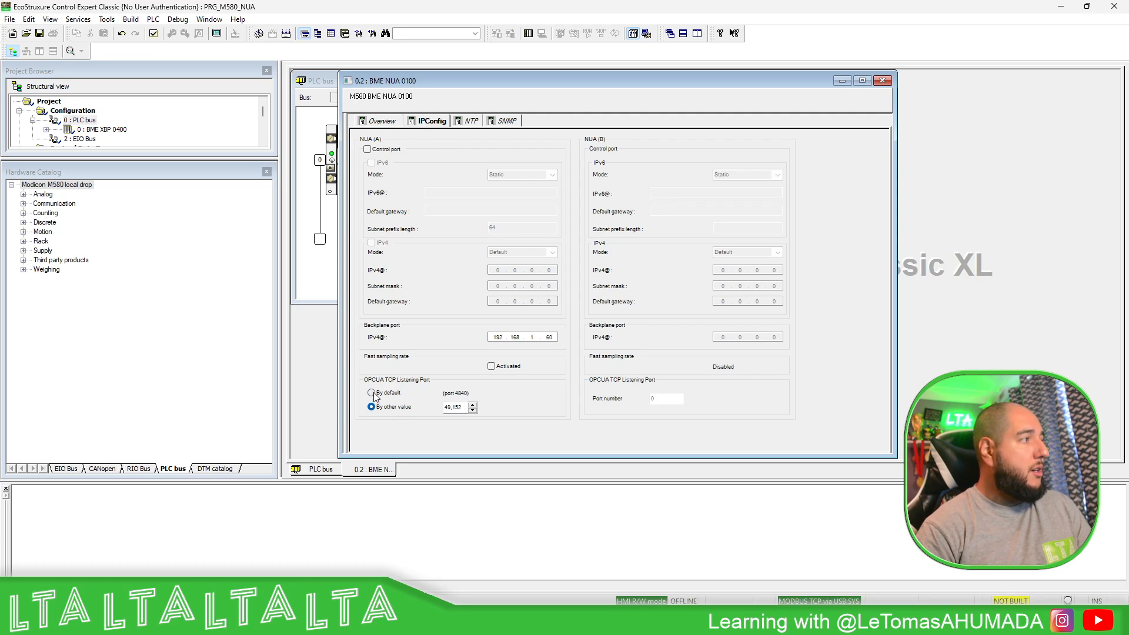
click(371, 393)
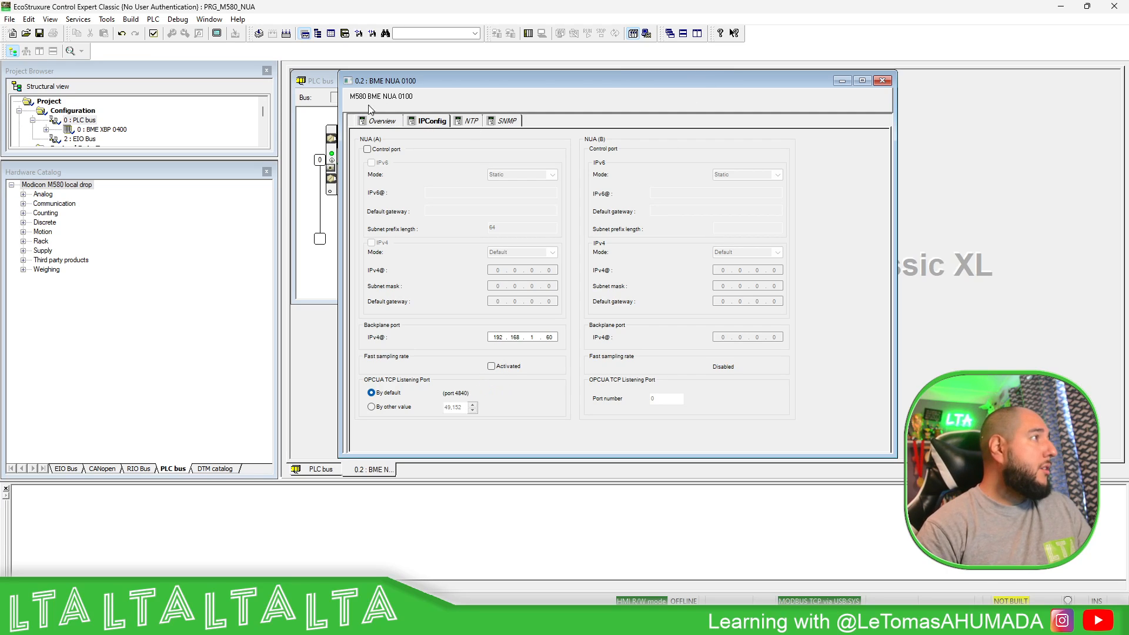
click(470, 121)
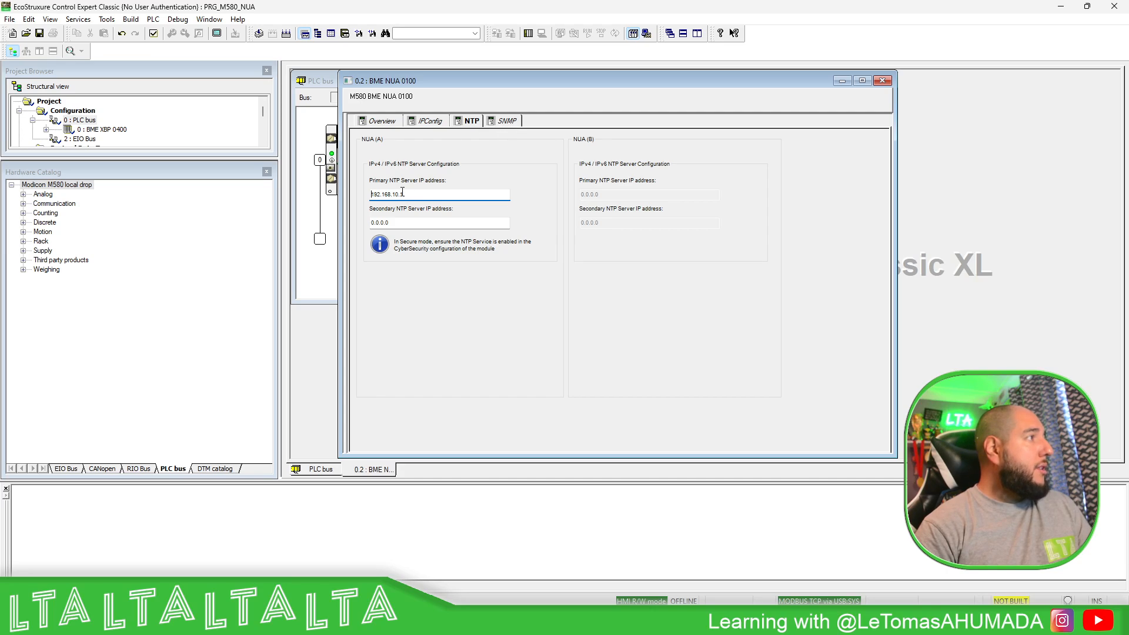
- Set the NUA primary NTP server to 192.168.1.55
drag(394, 197, 423, 196)
text(1)
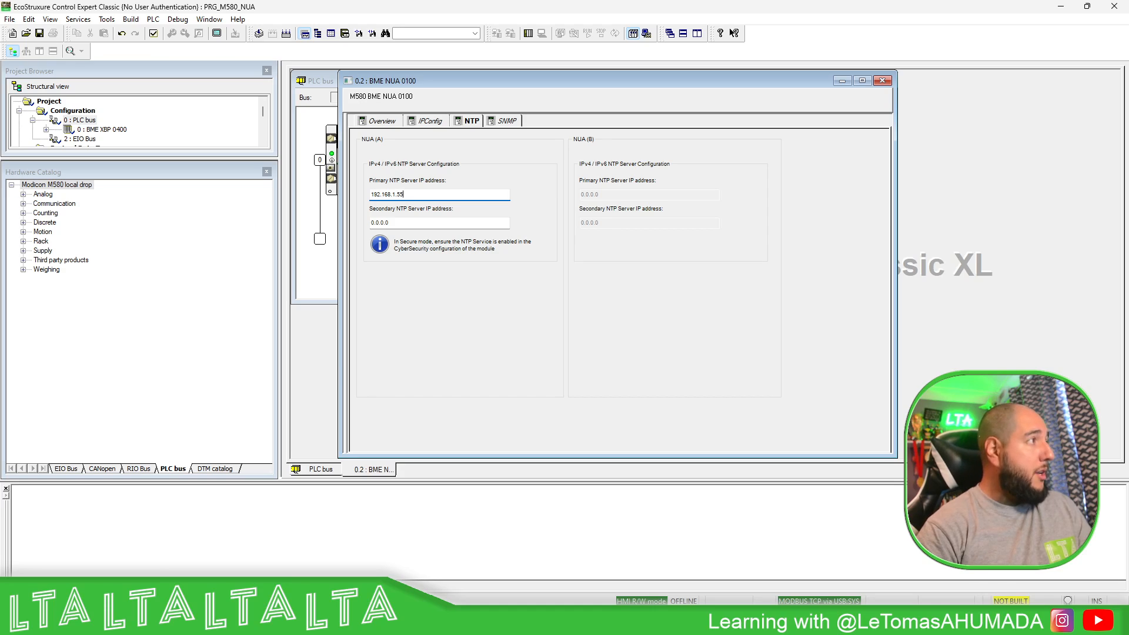
click(503, 121)
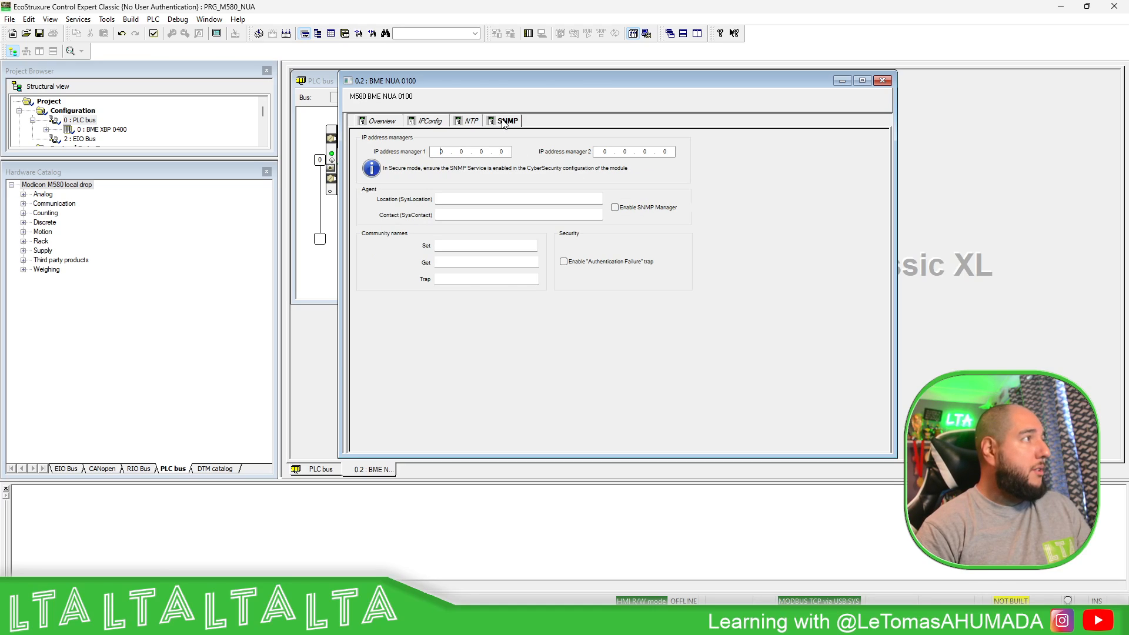
click(456, 124)
click(381, 120)
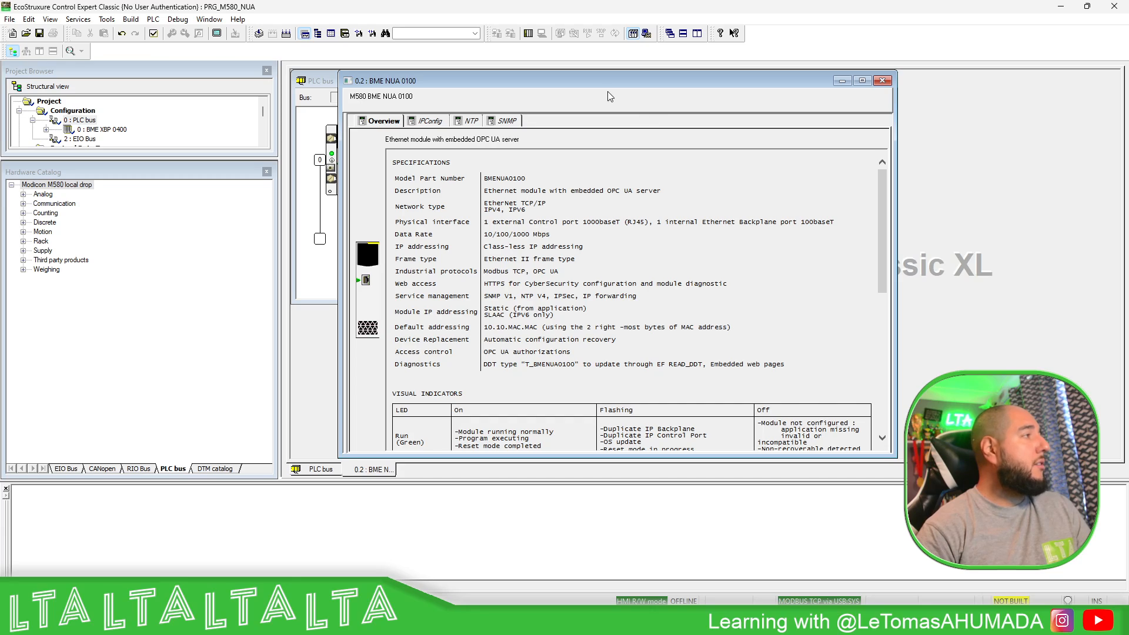
- Validate the NUA configuration, close its window and enlarge the Project Browser
click(153, 33)
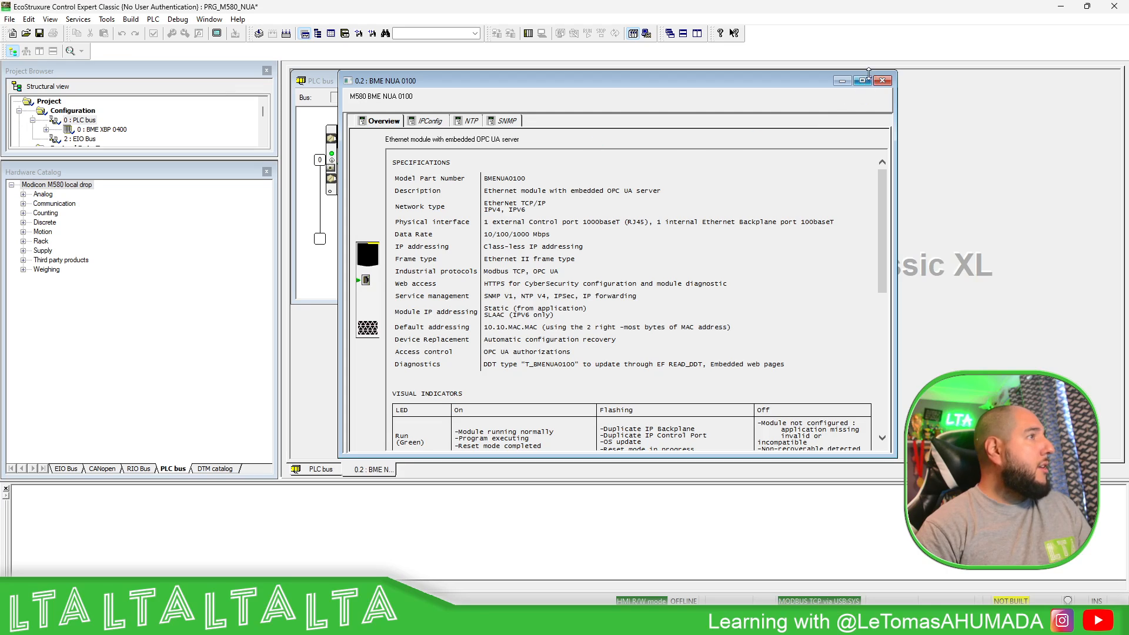
click(882, 81)
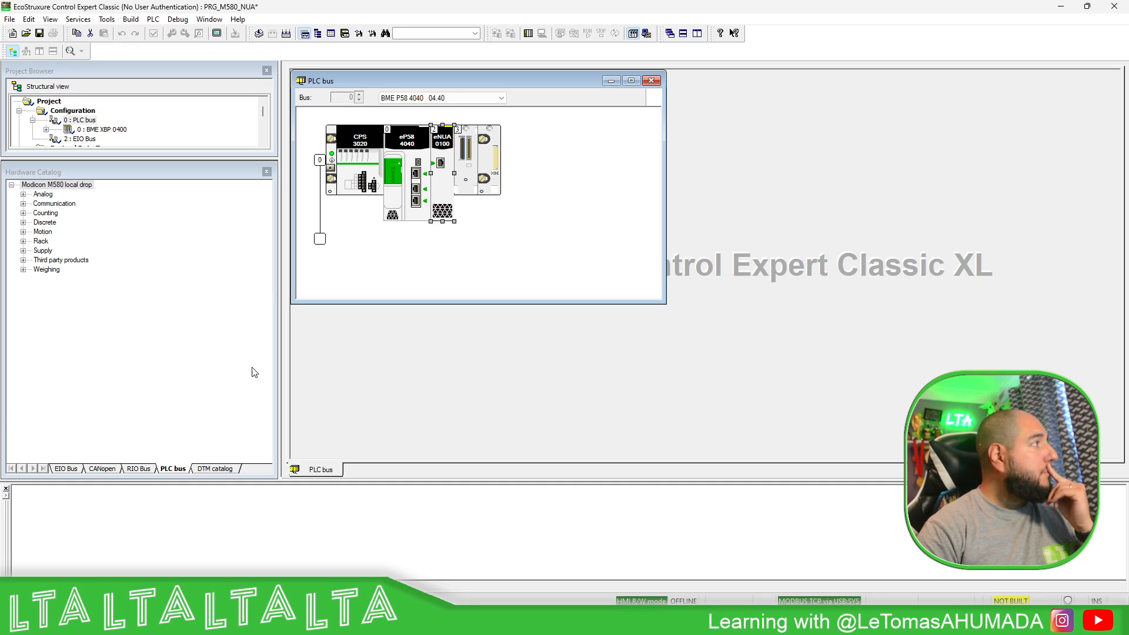
drag(133, 160, 136, 259)
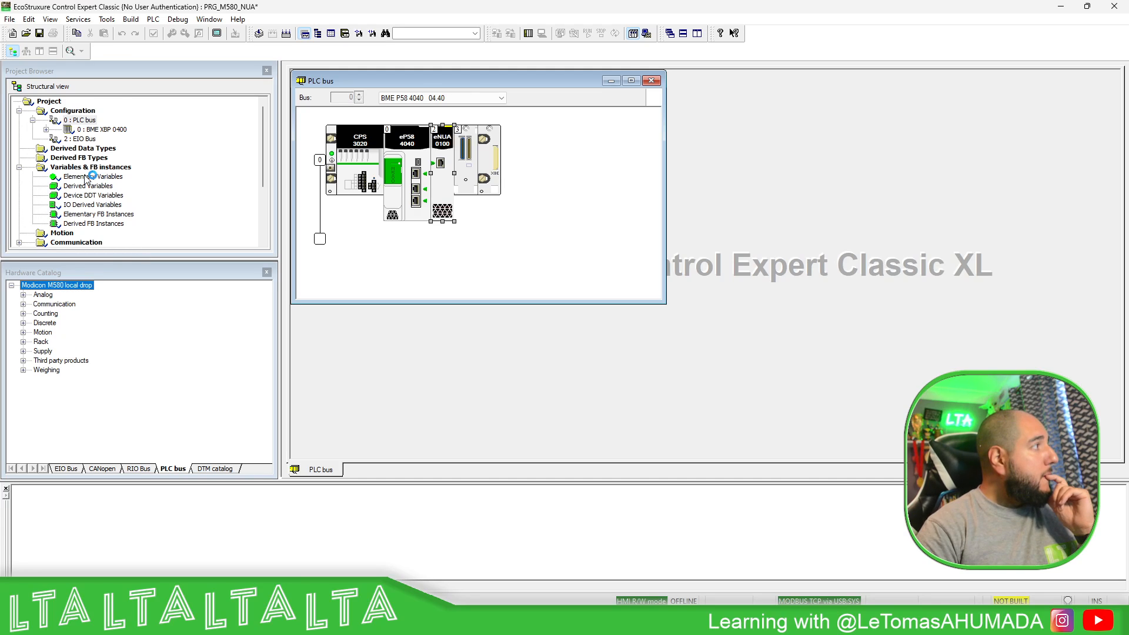
- Add a new ST section named PRG_OPCUA under MAST > Logic
scroll(87, 180, down, 4)
click(47, 187)
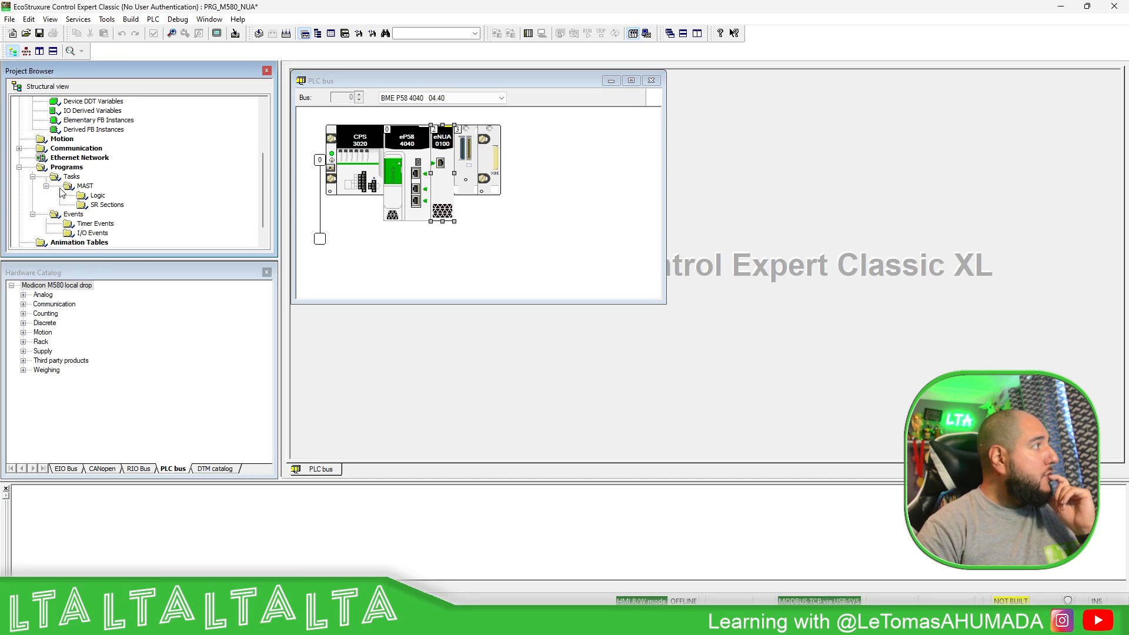
right_click(97, 195)
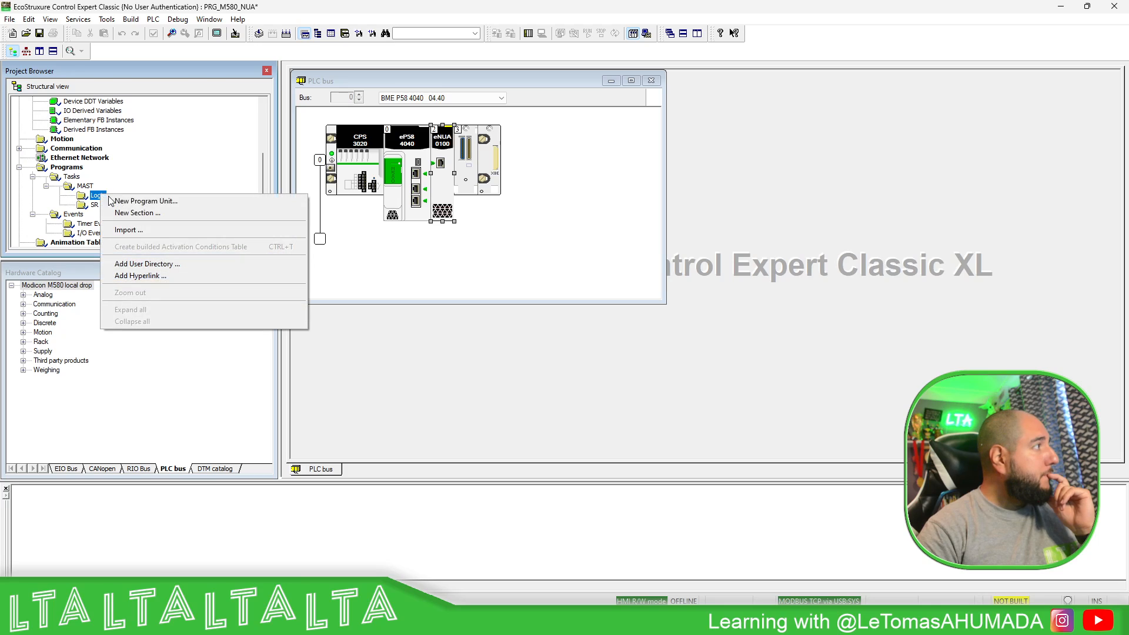
click(152, 214)
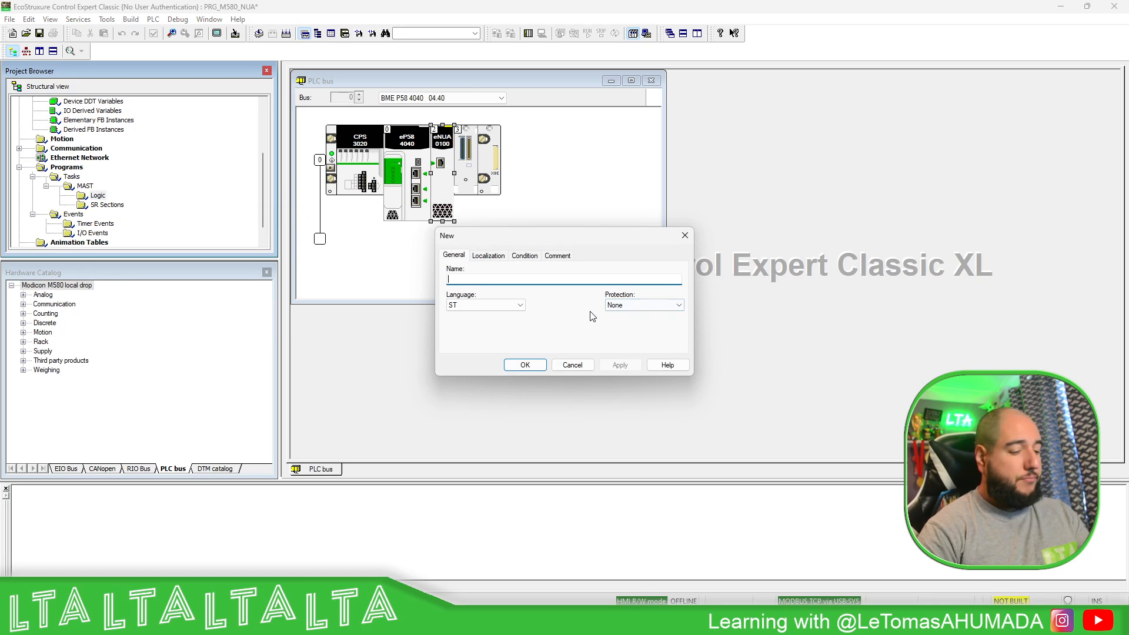
text(PRG_)
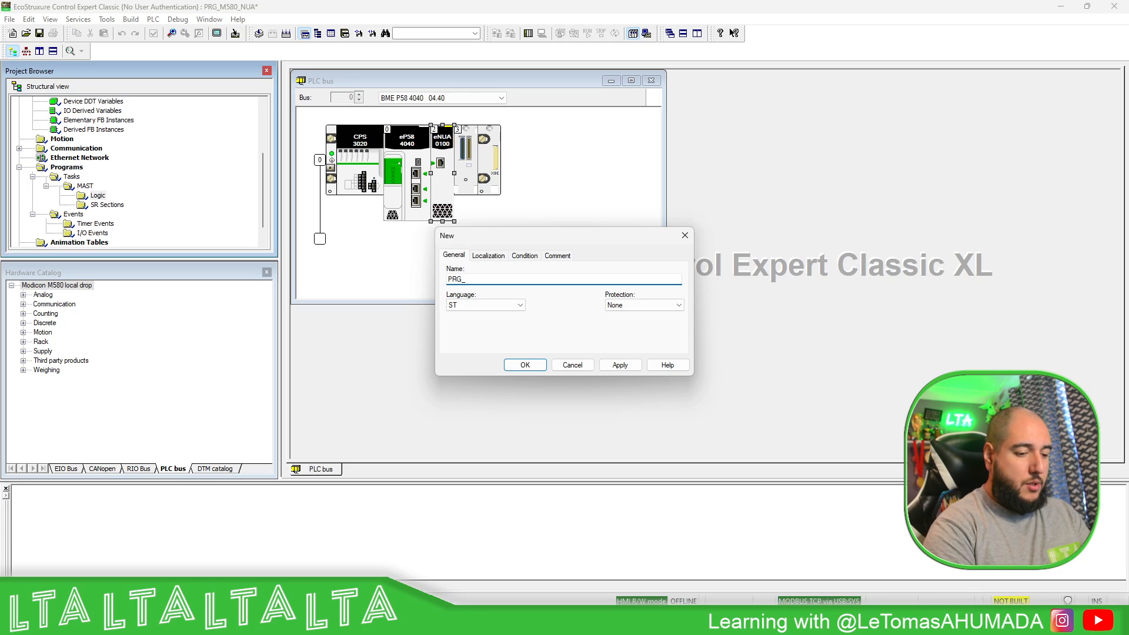
text(OPCUA)
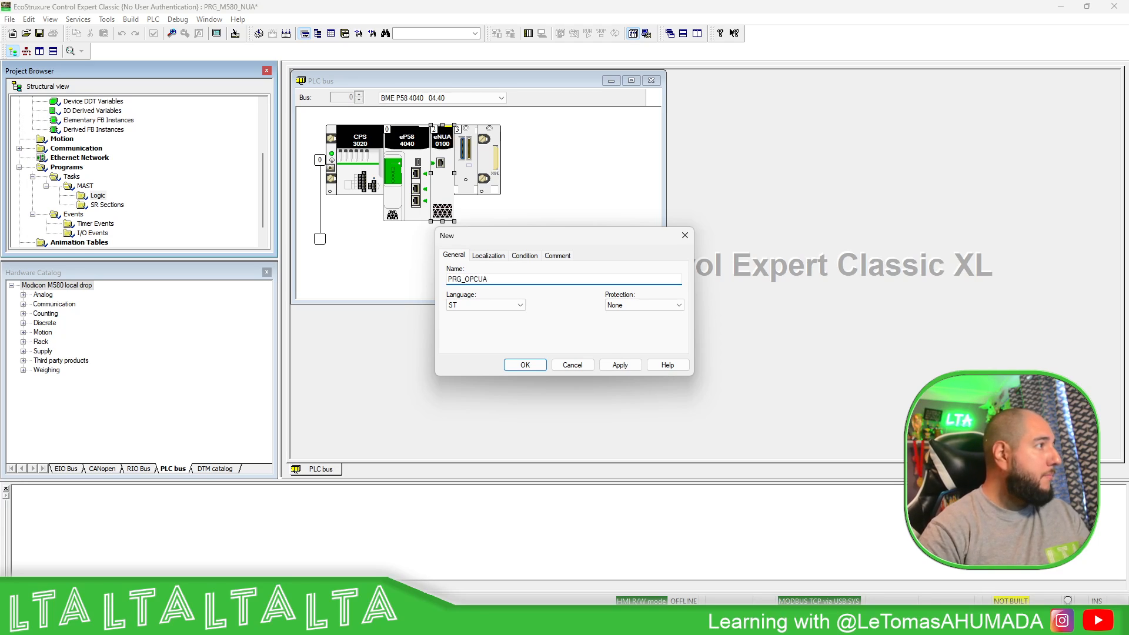
click(525, 365)
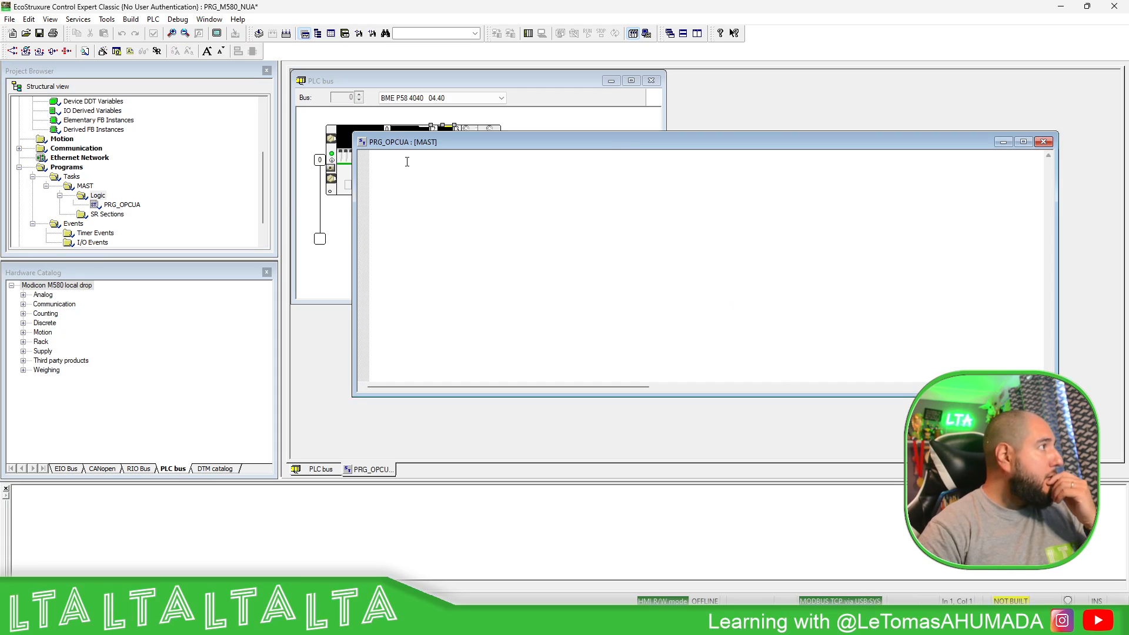
- Write the block IF xEnable THEN, indented iCounter := iCounter + 1;, END_IF
text(IF )
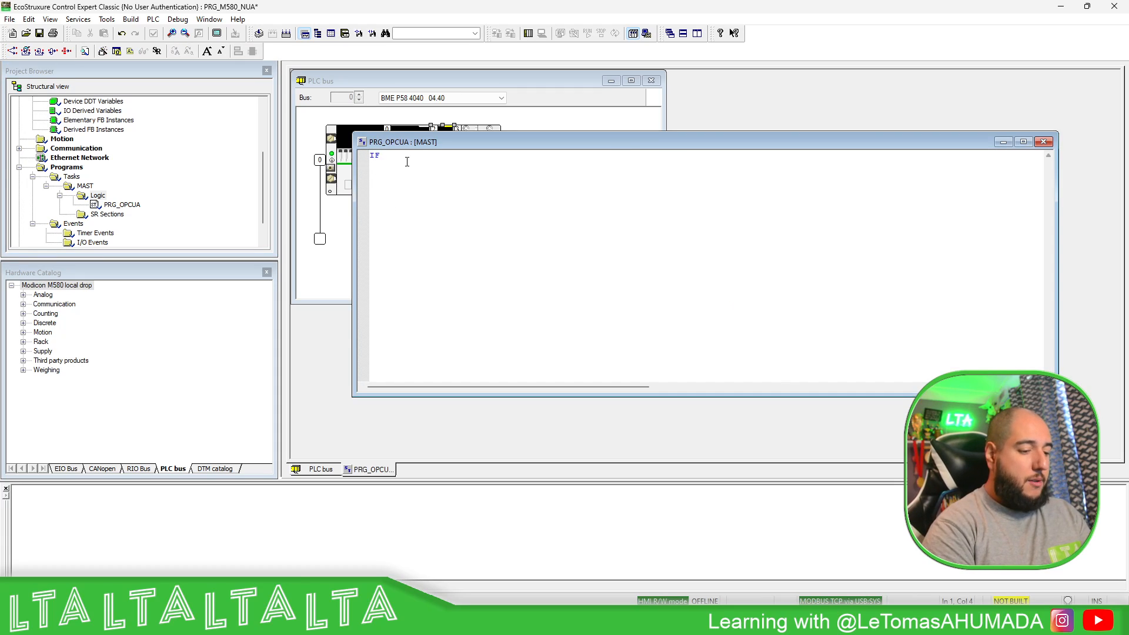
text(xEnable )
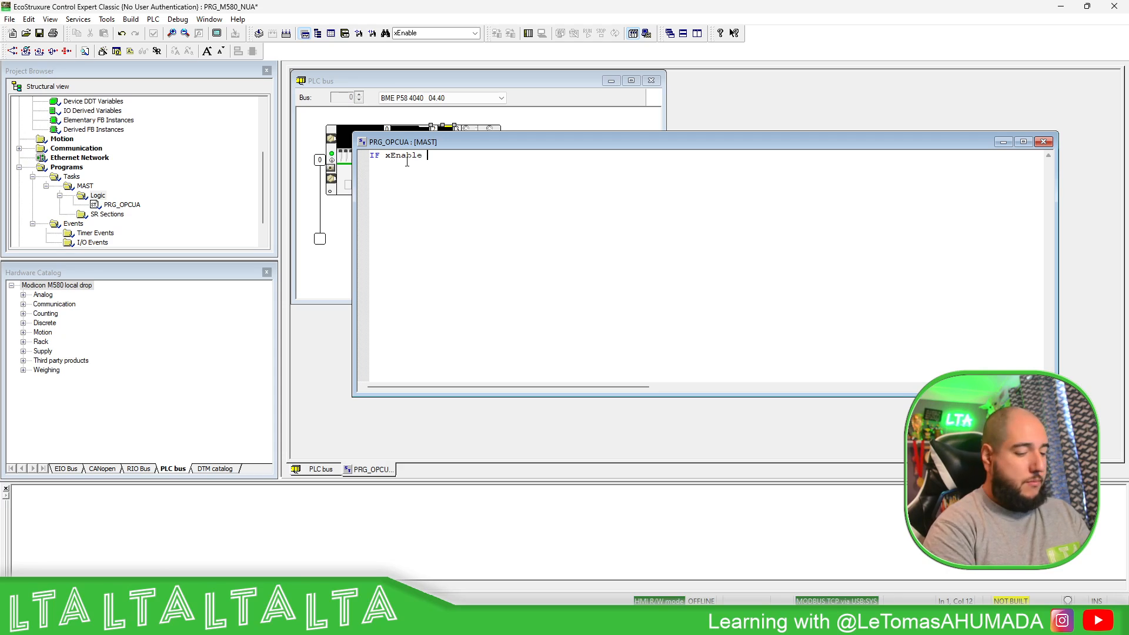
text(THEN)
key(Return)
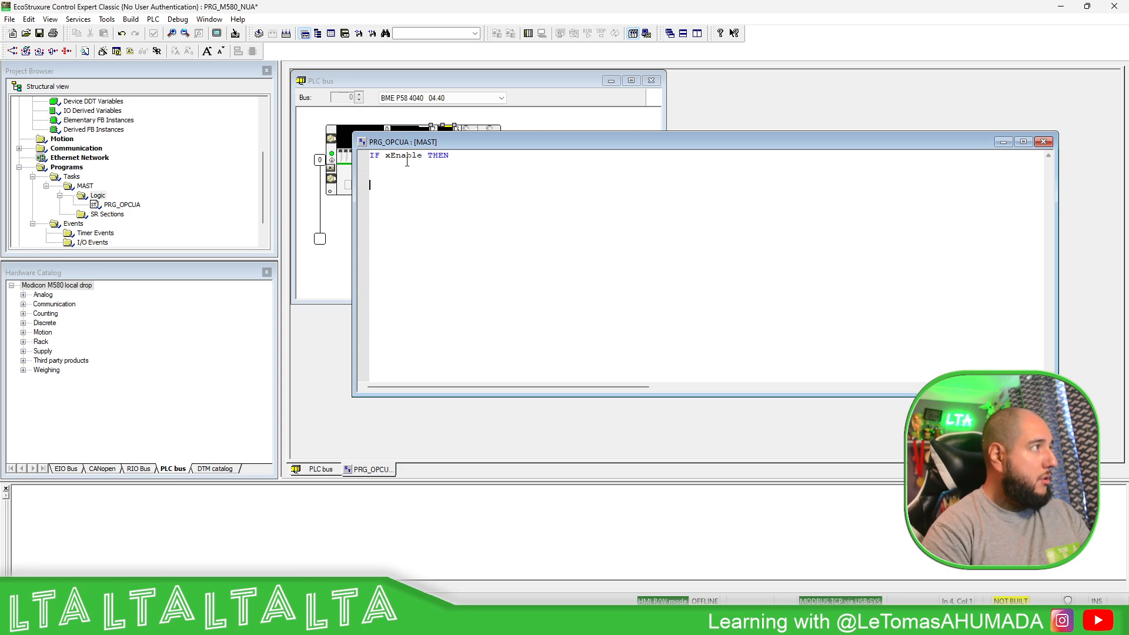
text(END_IF)
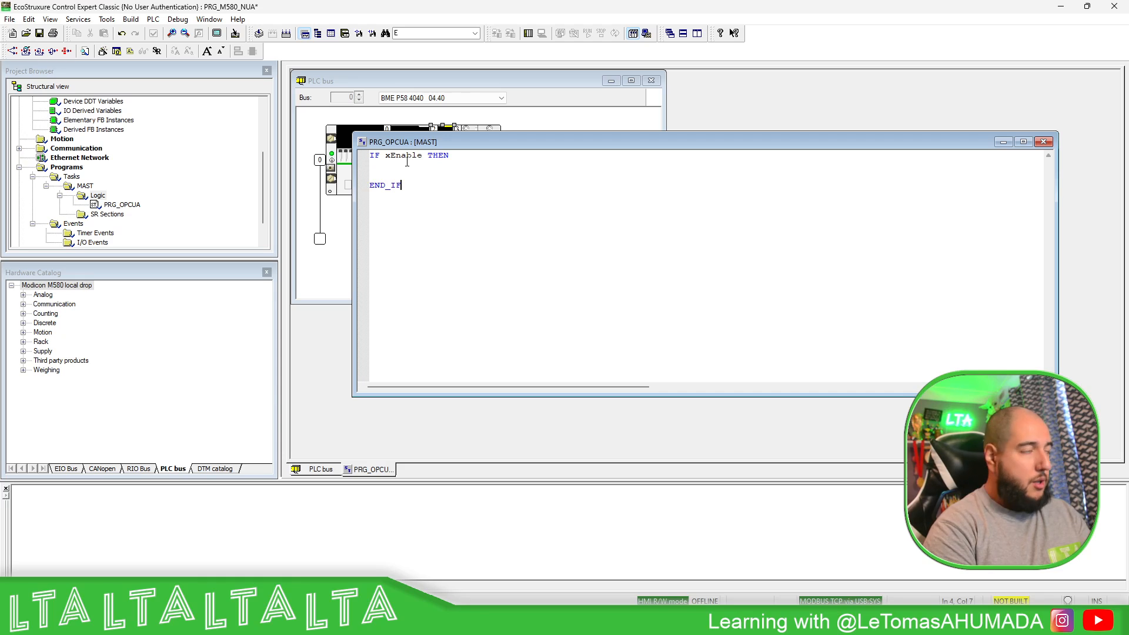
key(Up)
key(Return)
key(Tab)
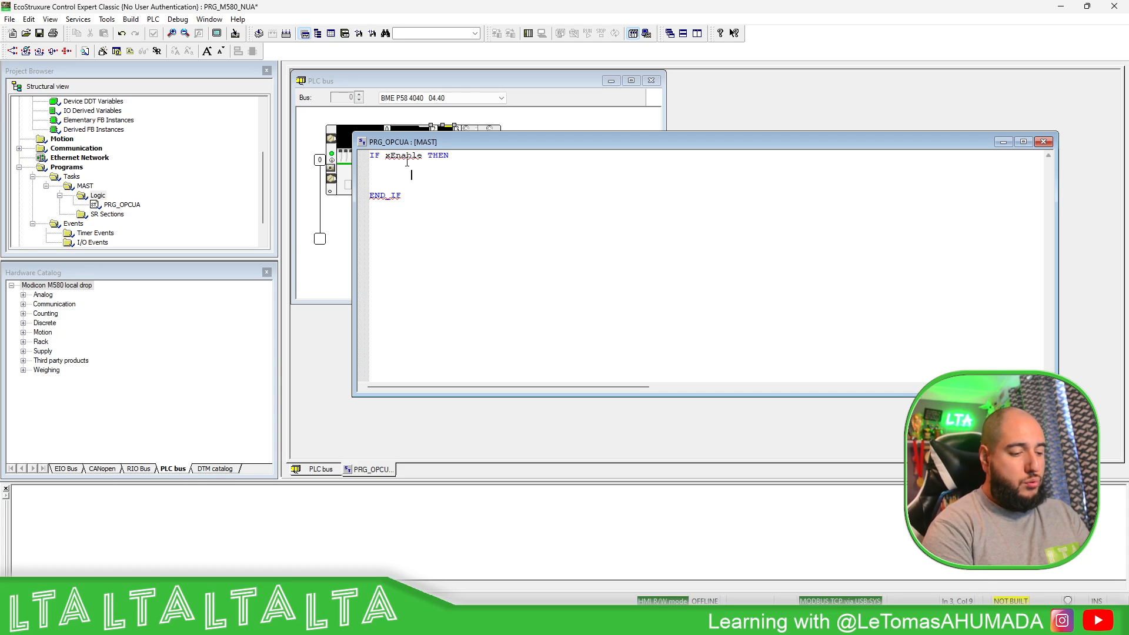
text(iCounter)
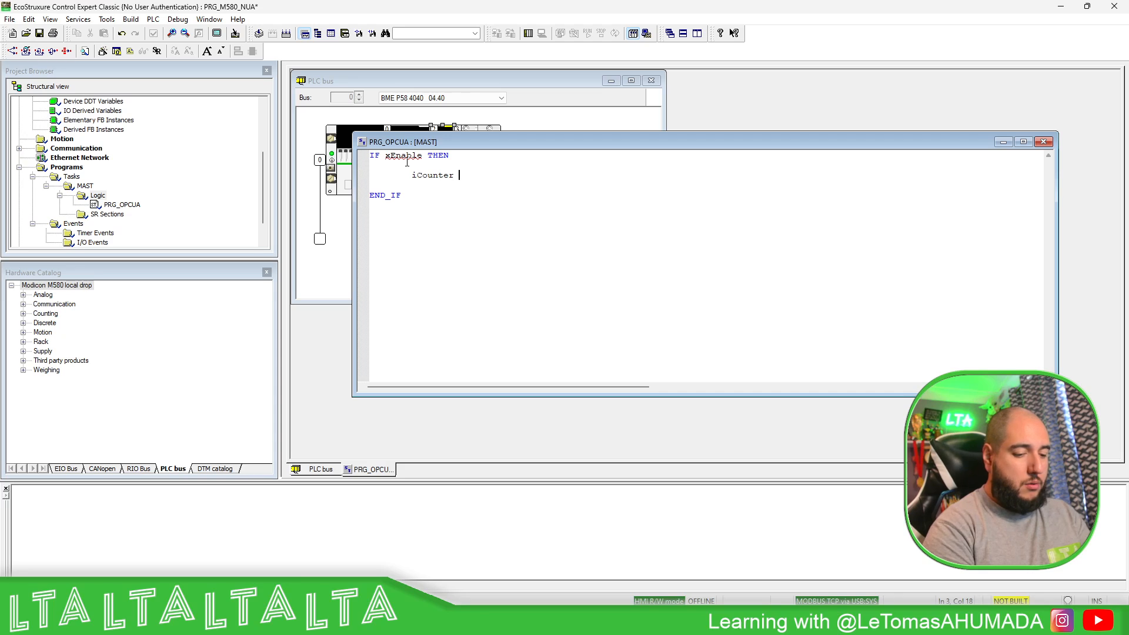
text( := )
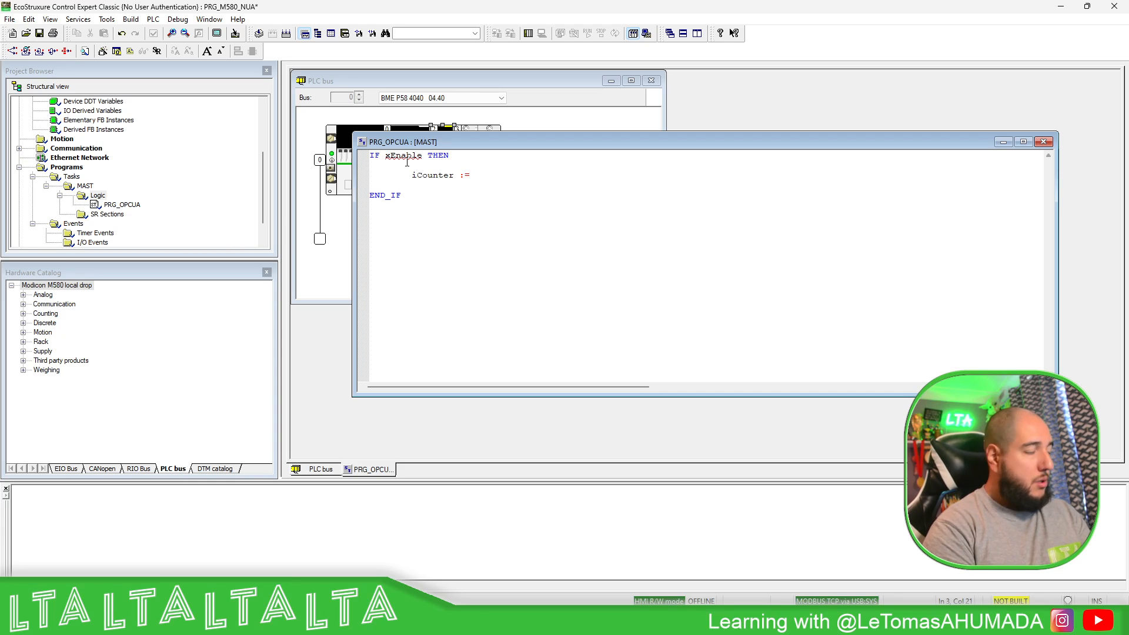
text(iCou)
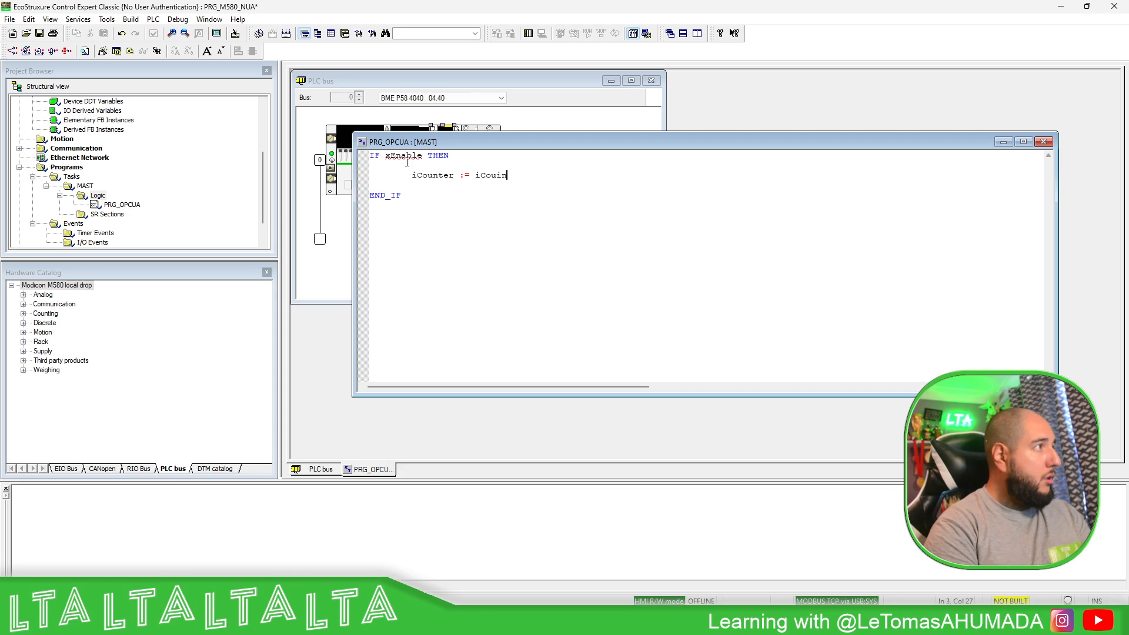
text(nter)
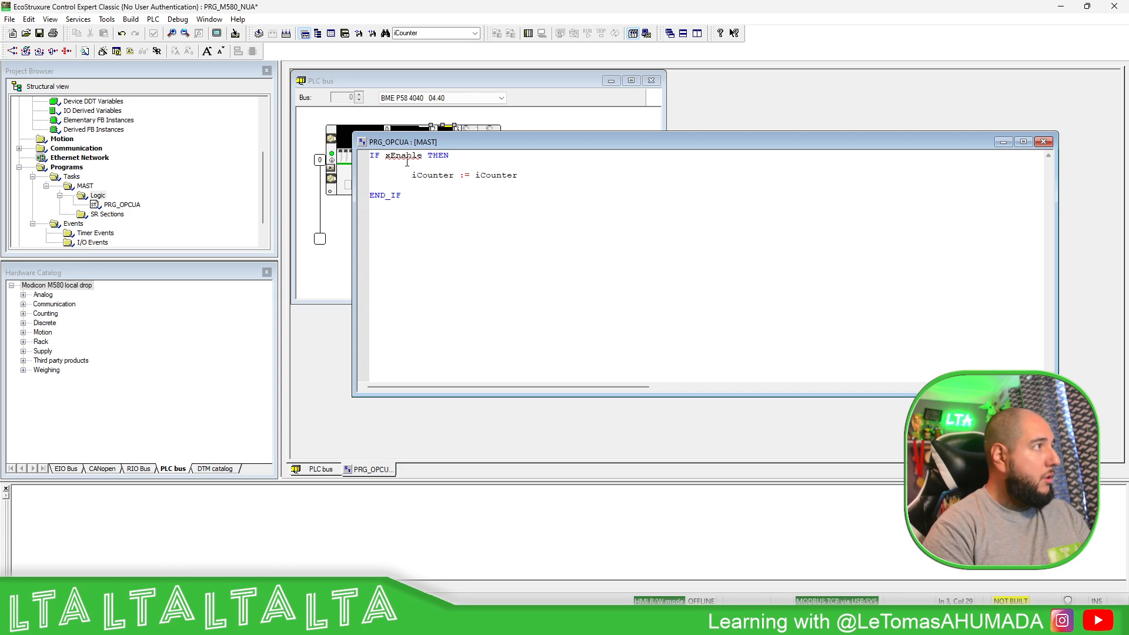
text( + 1;)
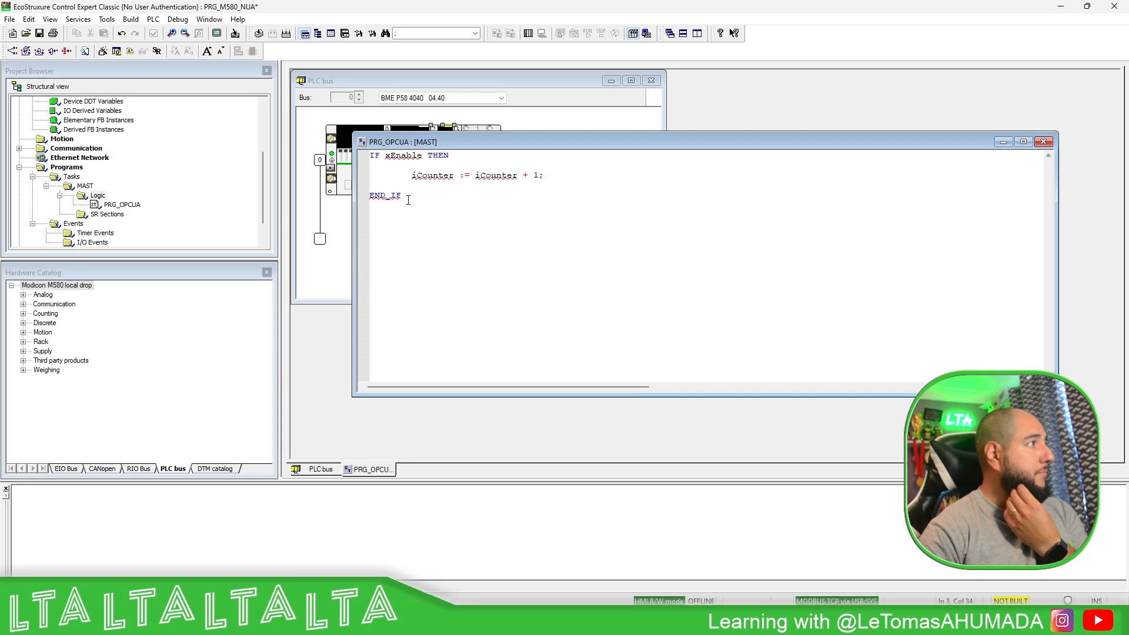
- Add the missing ';' after END_IF to clear error E1107 and select the block
click(406, 196)
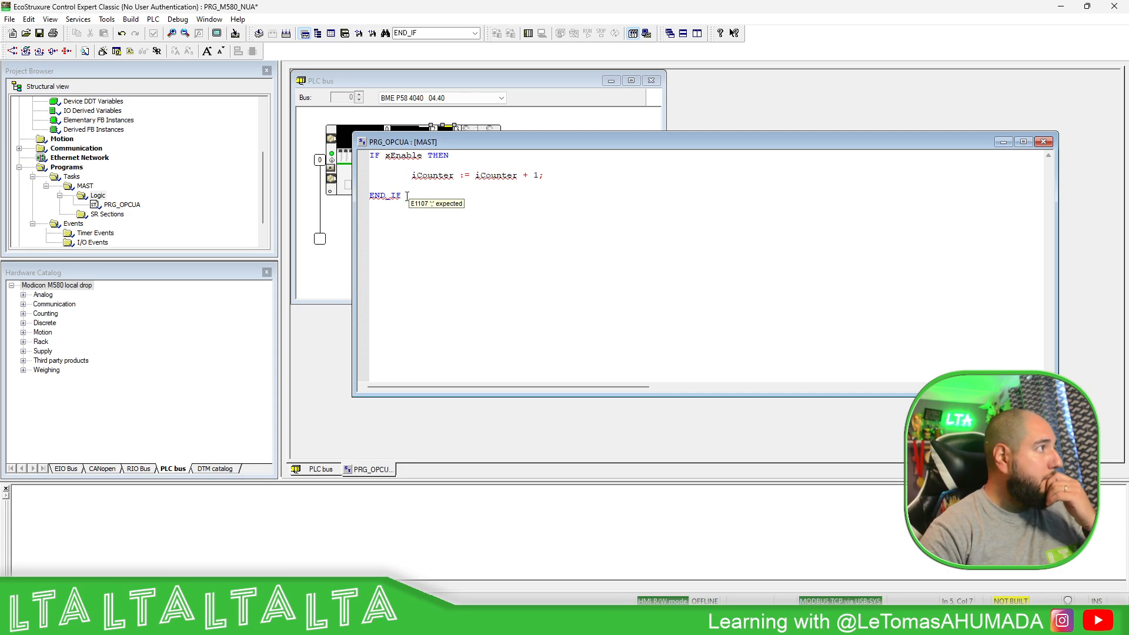
text(;)
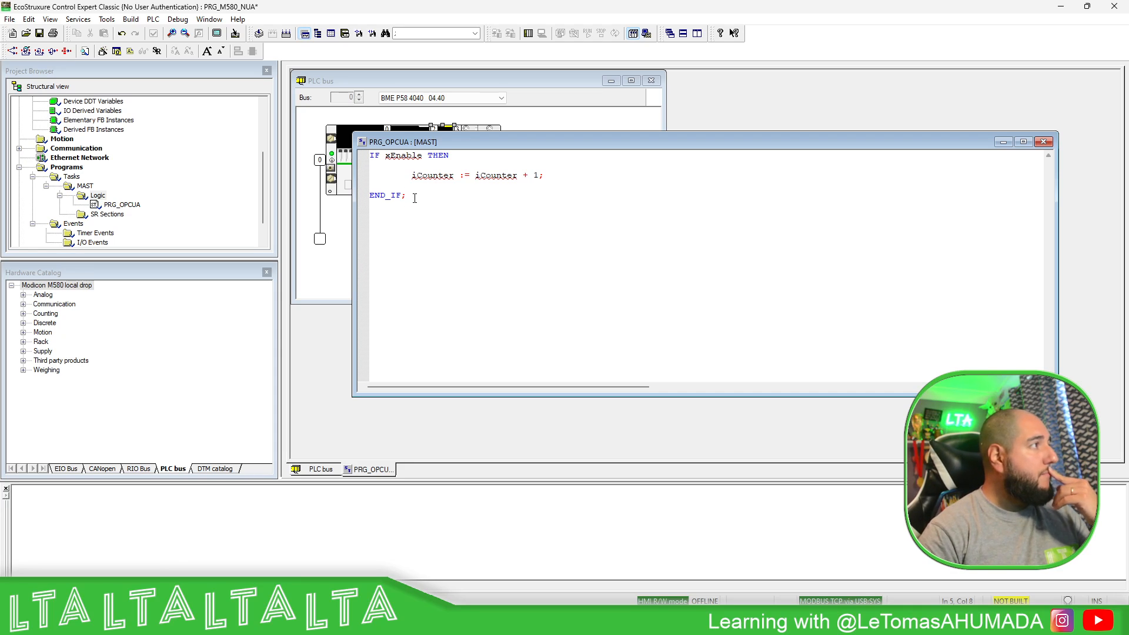
drag(414, 199, 374, 159)
key(ctrl+c)
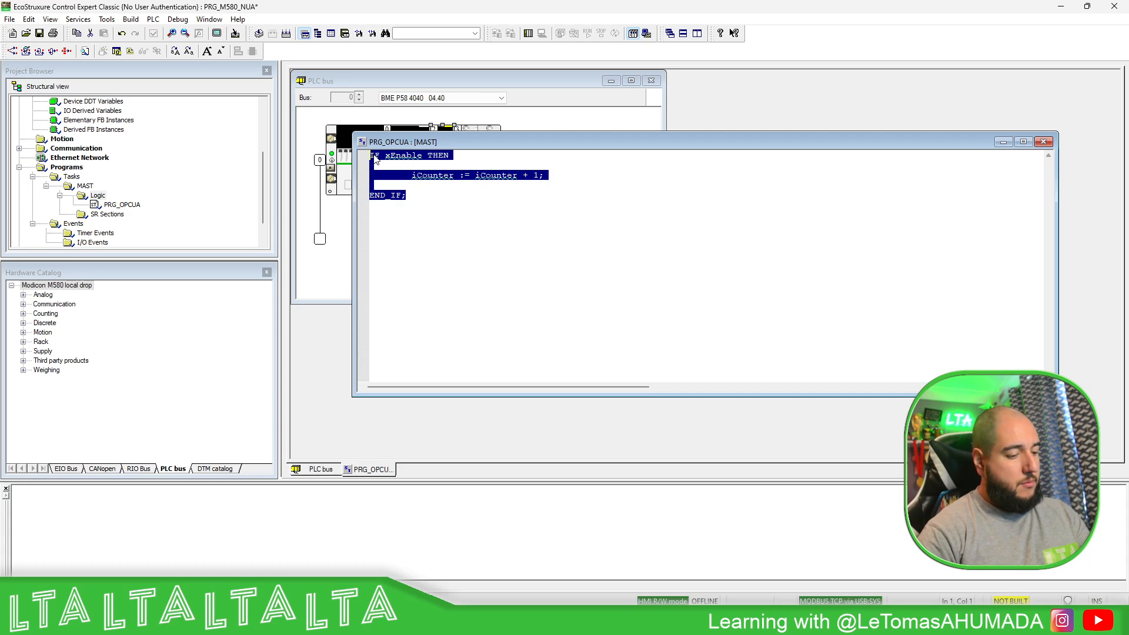
- Paste a copy below and edit it into IF xReset THEN iCounter := 0; END_IF;
click(412, 210)
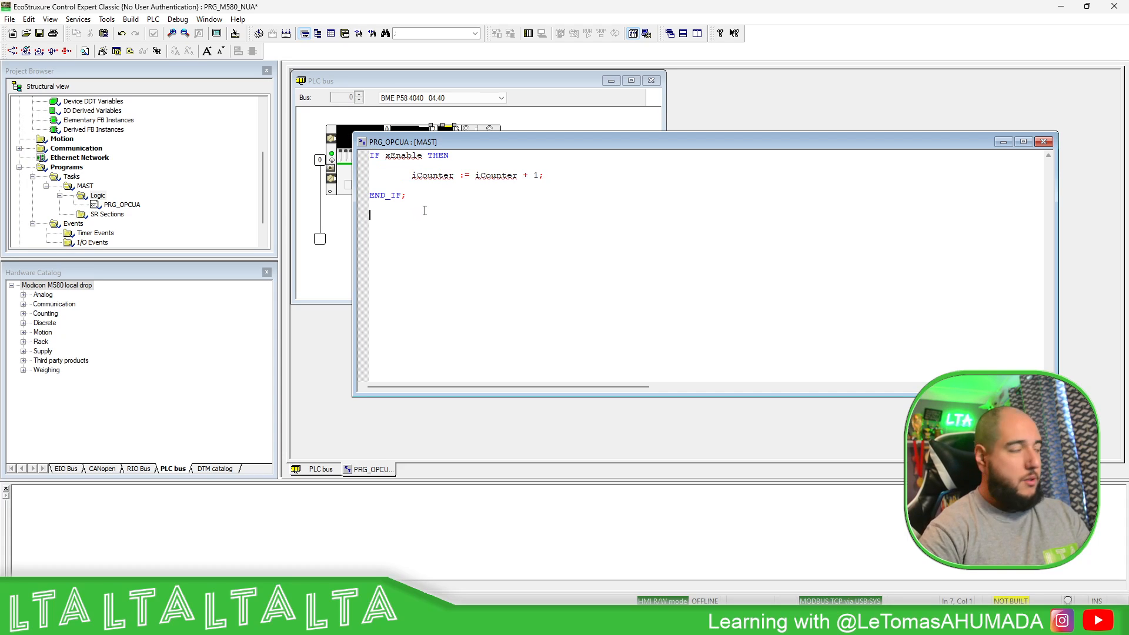
key(ctrl+v)
drag(422, 216, 392, 216)
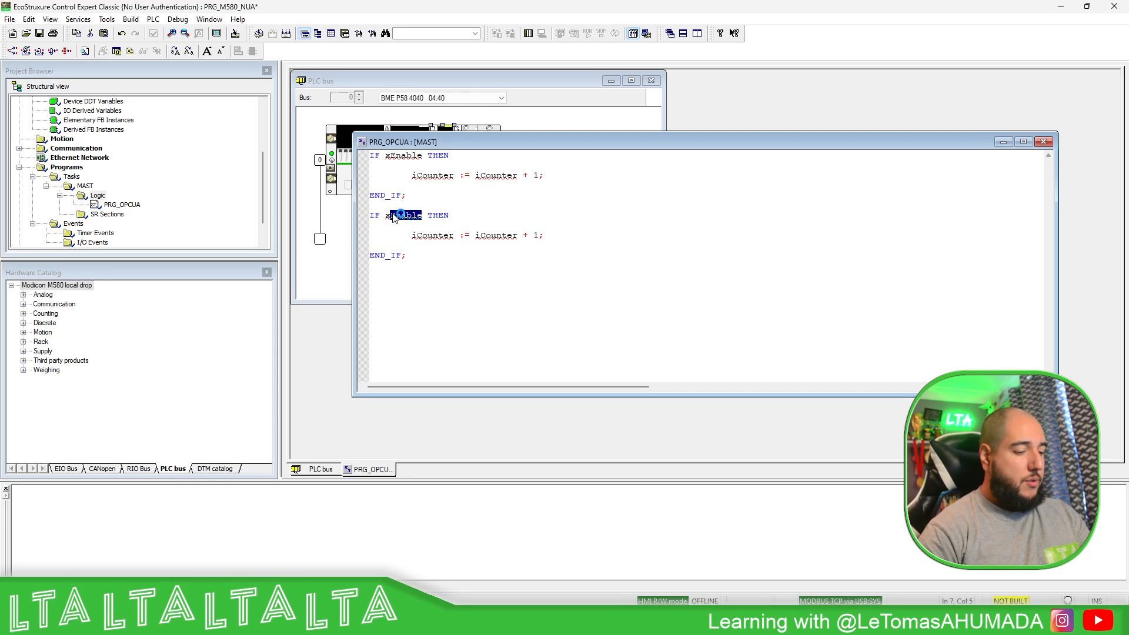
text(Reset)
drag(474, 235, 541, 237)
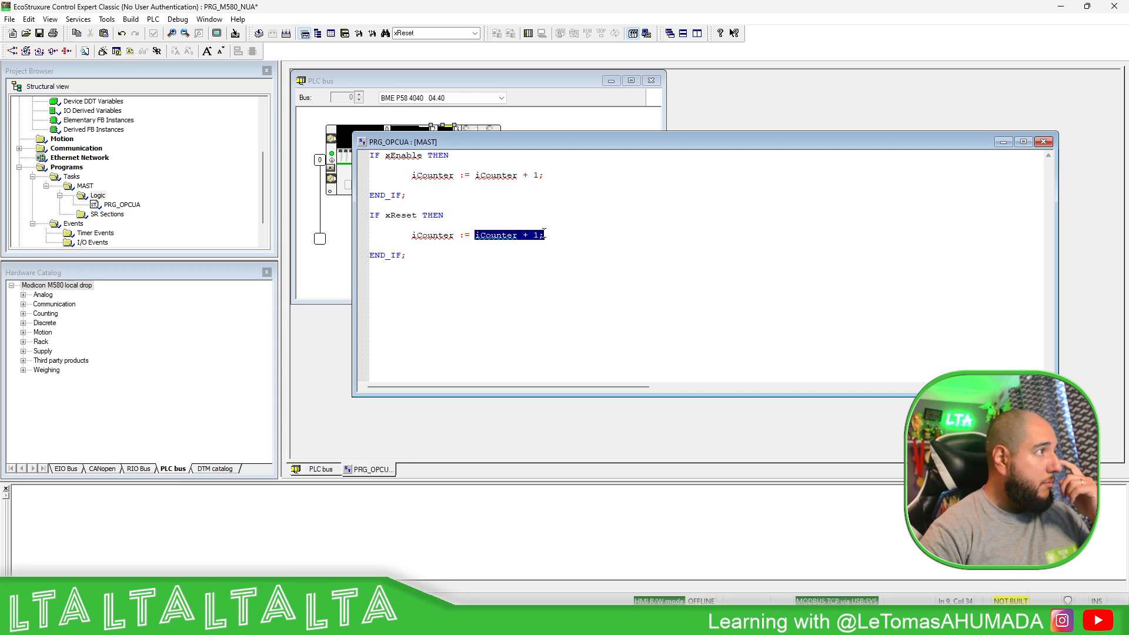
text(0)
click(517, 272)
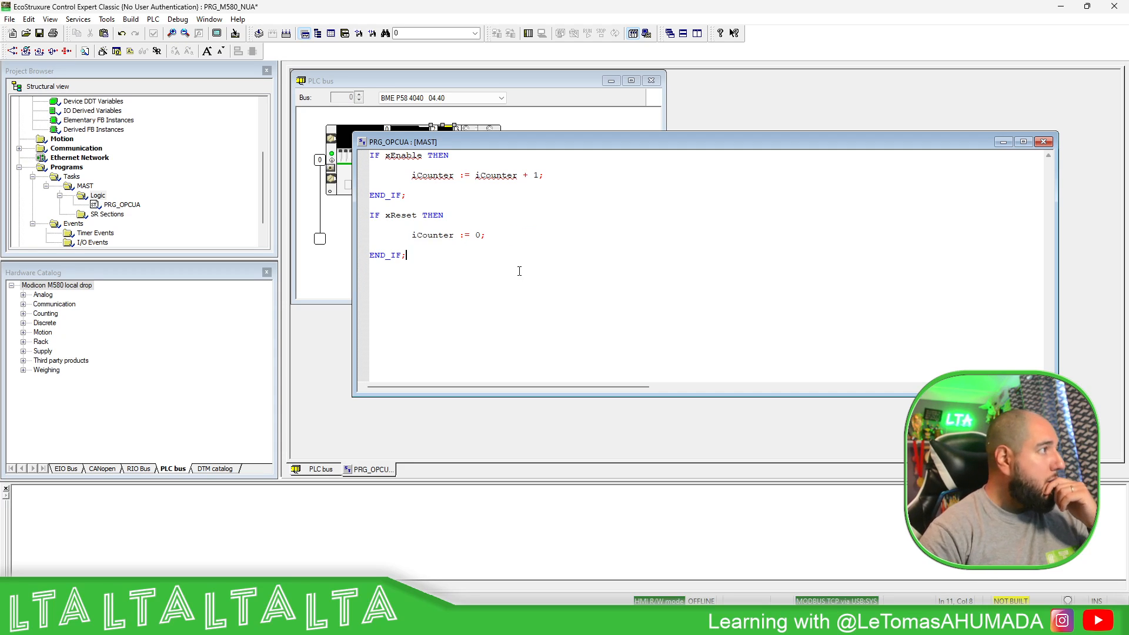
- Declare xEnable as a BOOL variable and iCounter as an INT variable
right_click(399, 157)
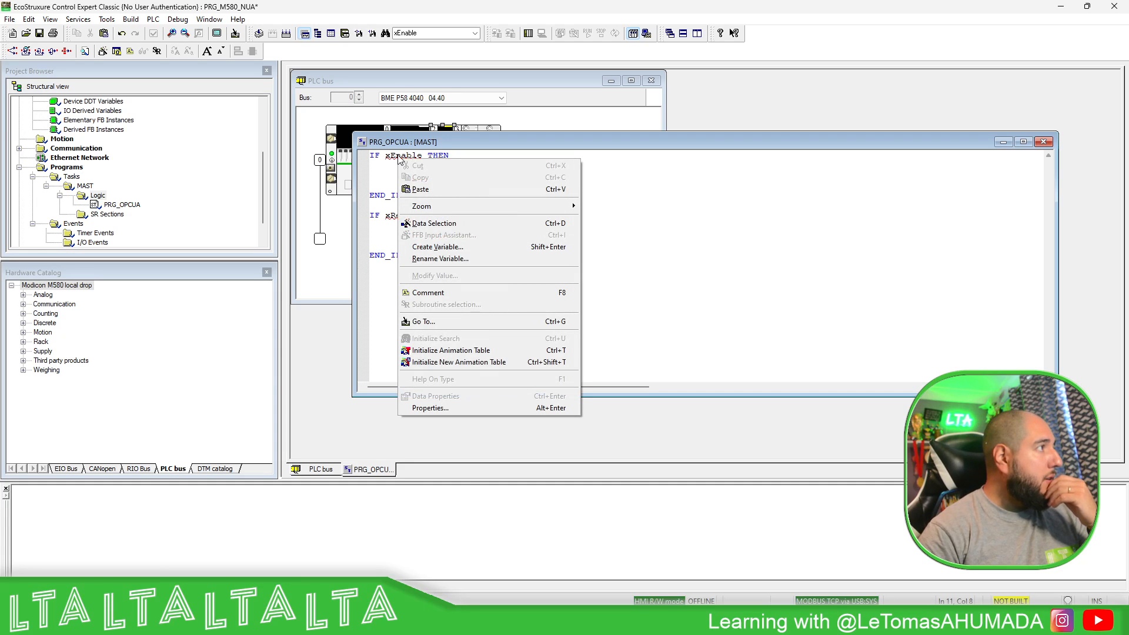
click(434, 247)
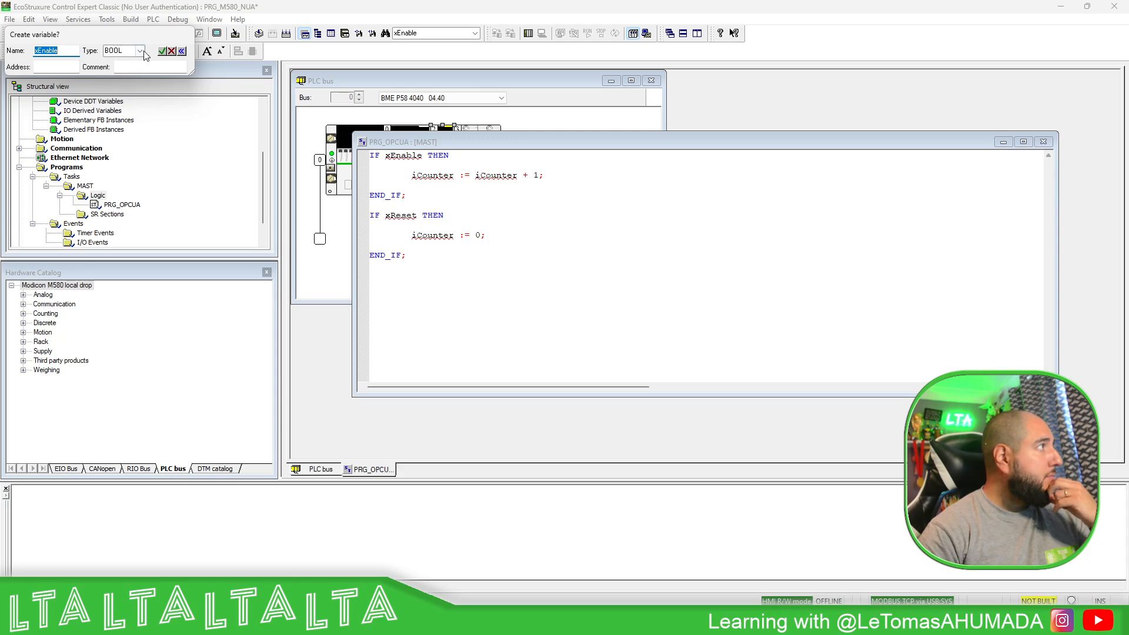
click(163, 53)
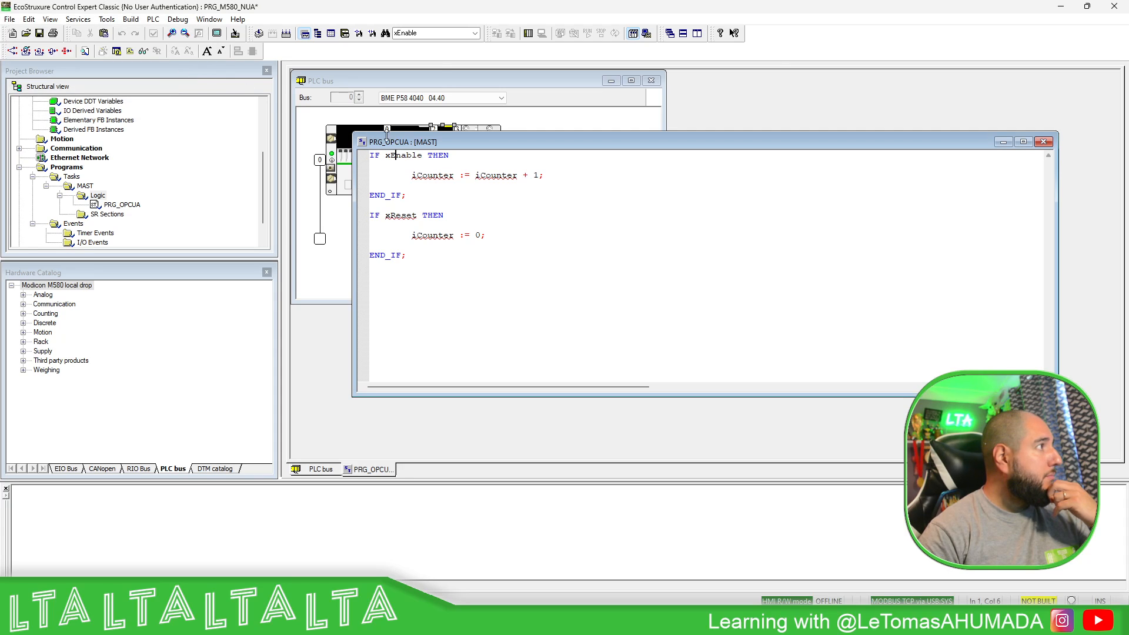
double_click(435, 175)
right_click(433, 175)
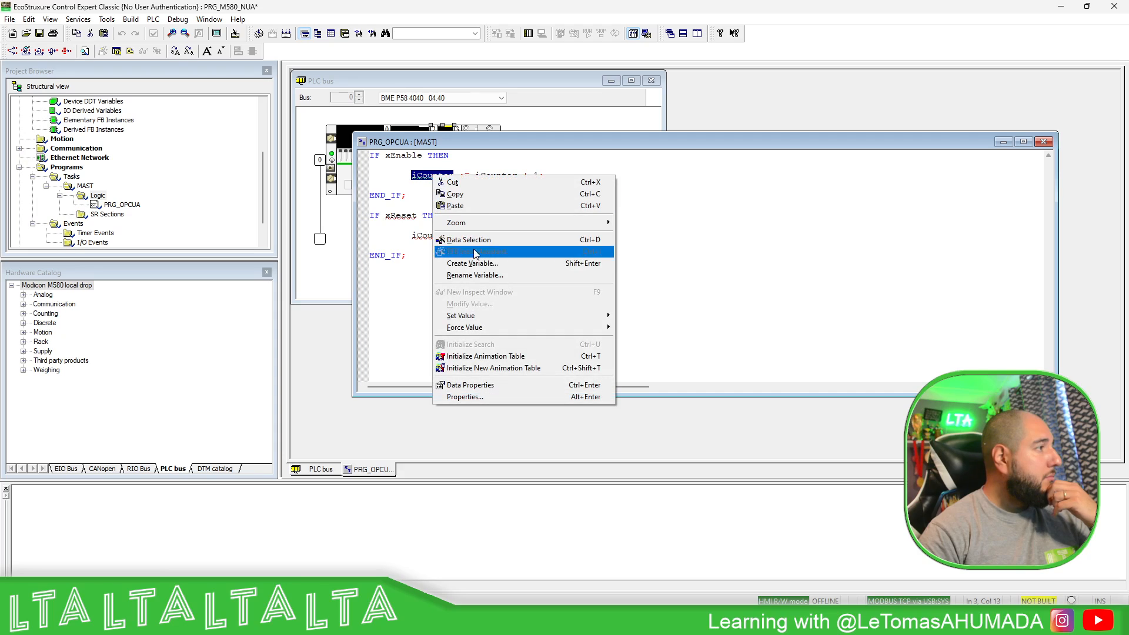
click(472, 263)
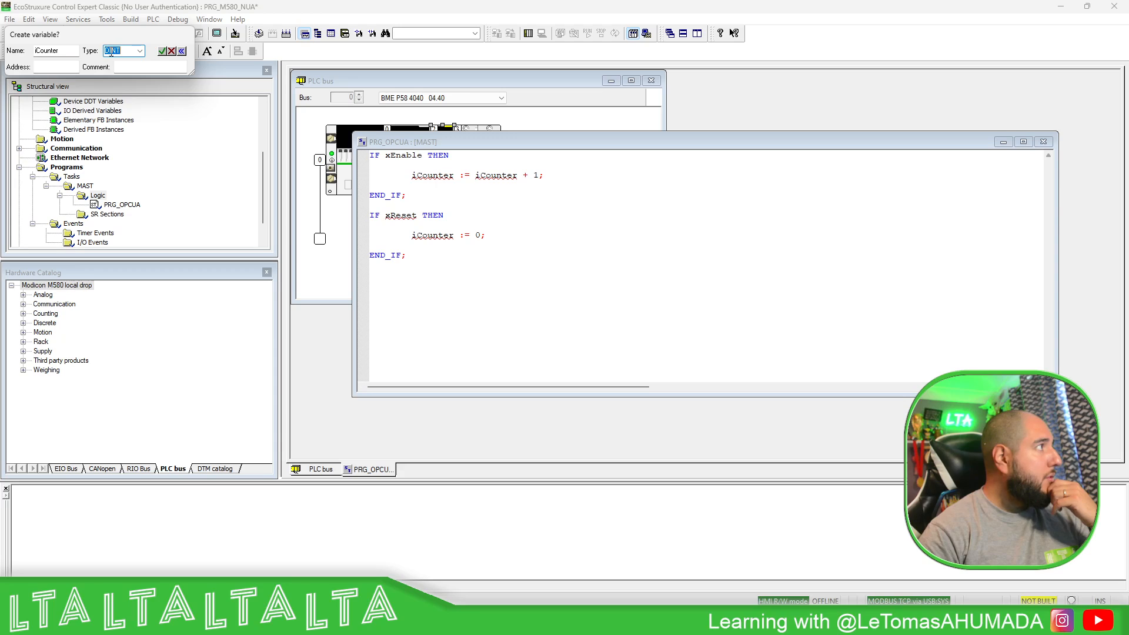
click(112, 51)
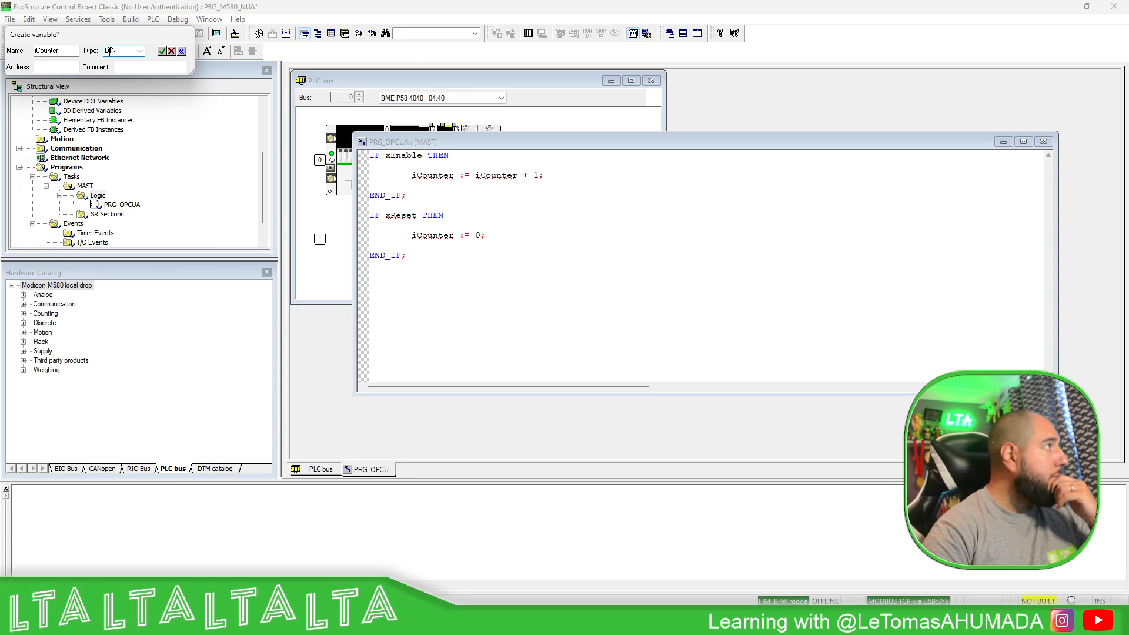
key(BackSpace)
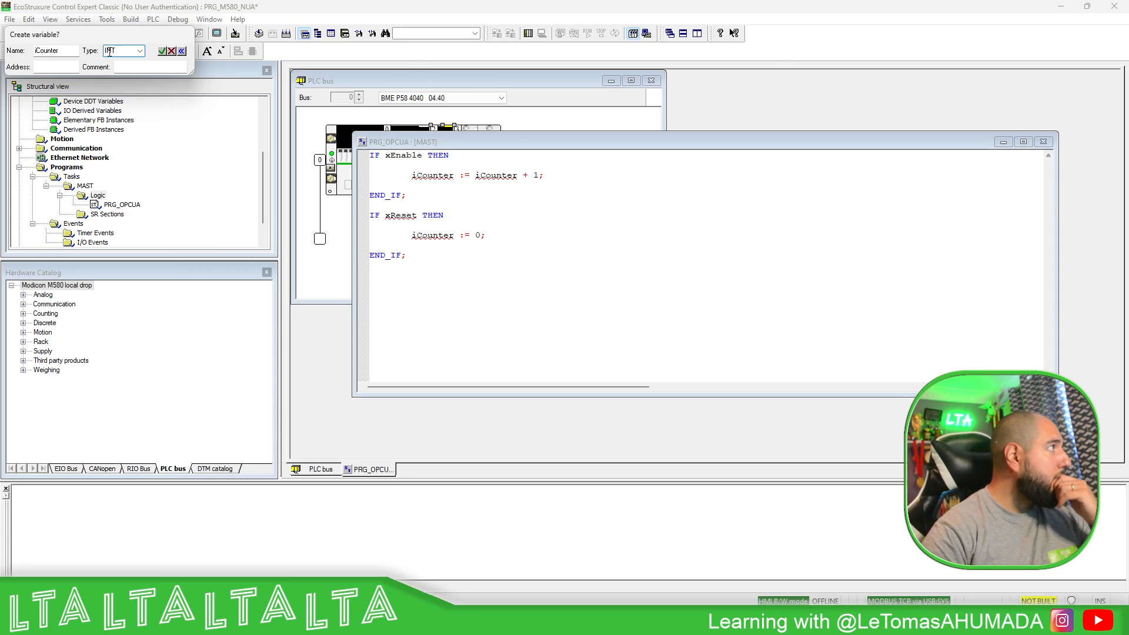
click(162, 51)
- Declare xReset as a BOOL variable
right_click(409, 219)
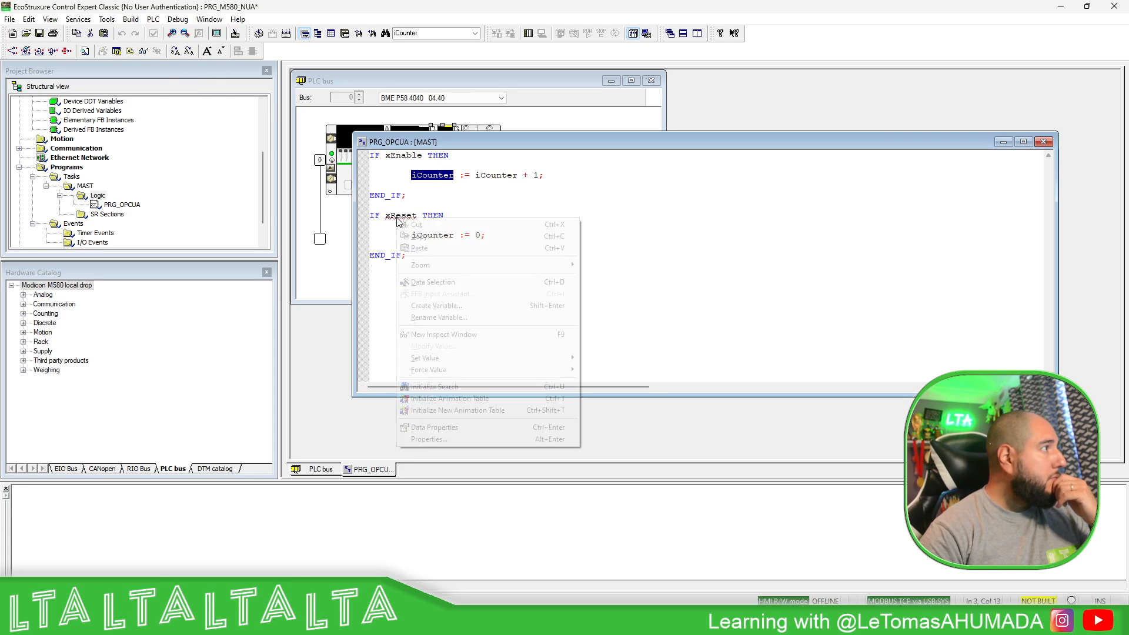
click(424, 302)
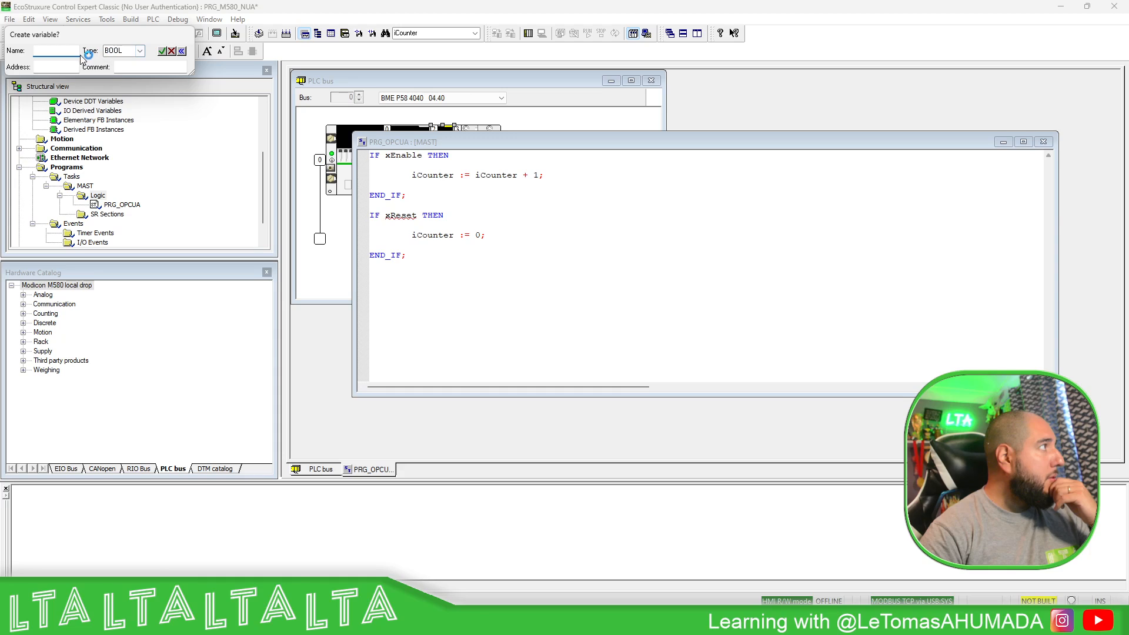
click(174, 51)
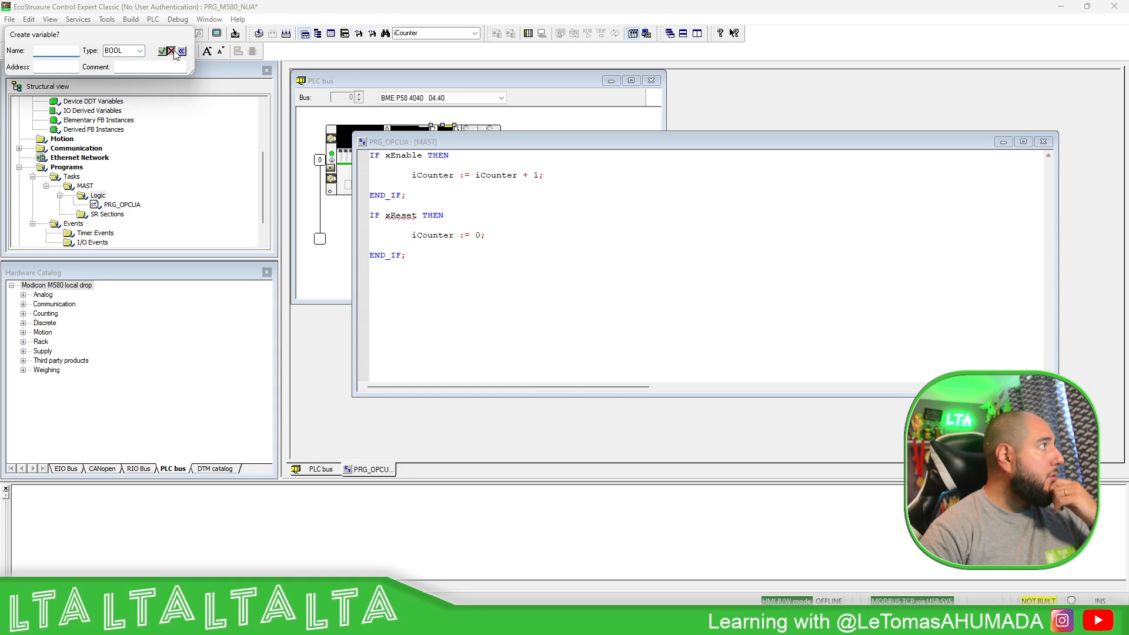
right_click(406, 216)
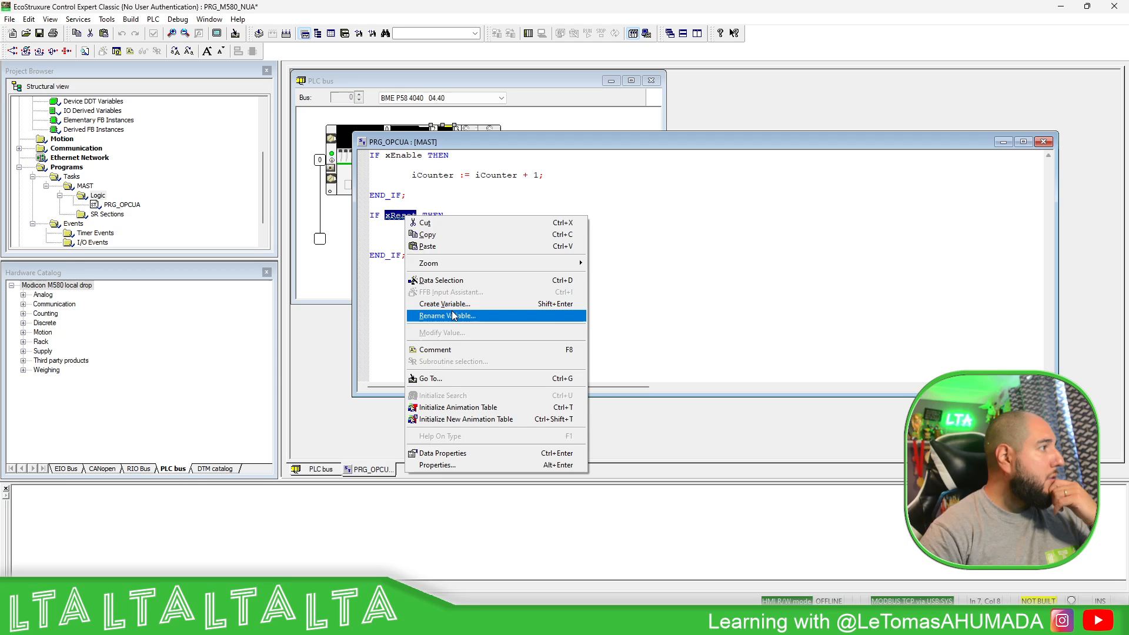
click(453, 305)
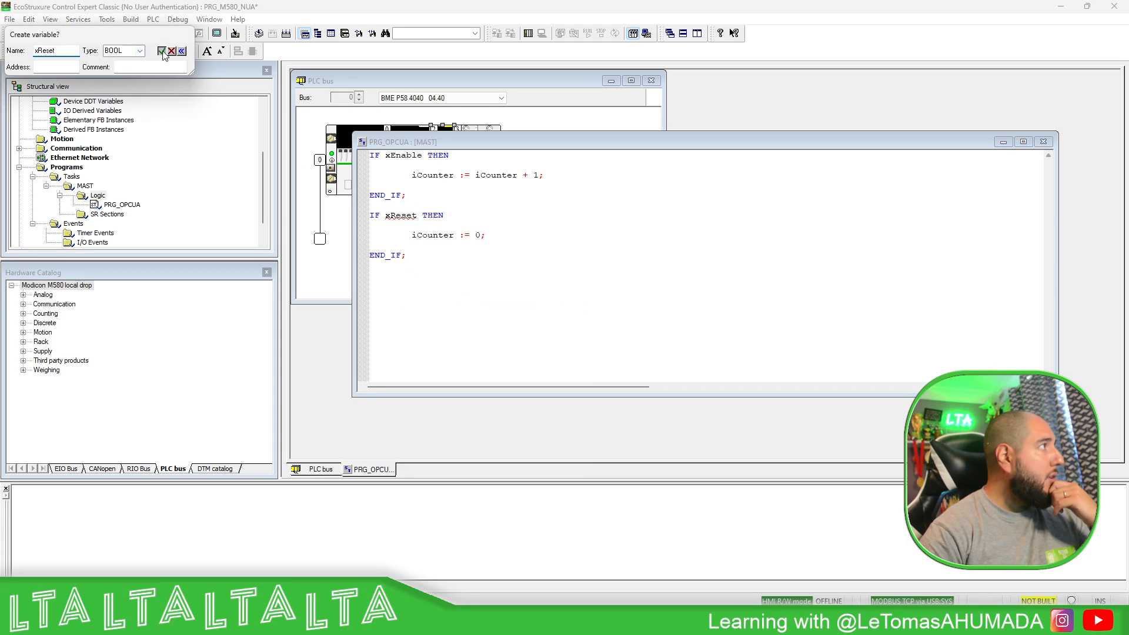
click(163, 51)
click(487, 258)
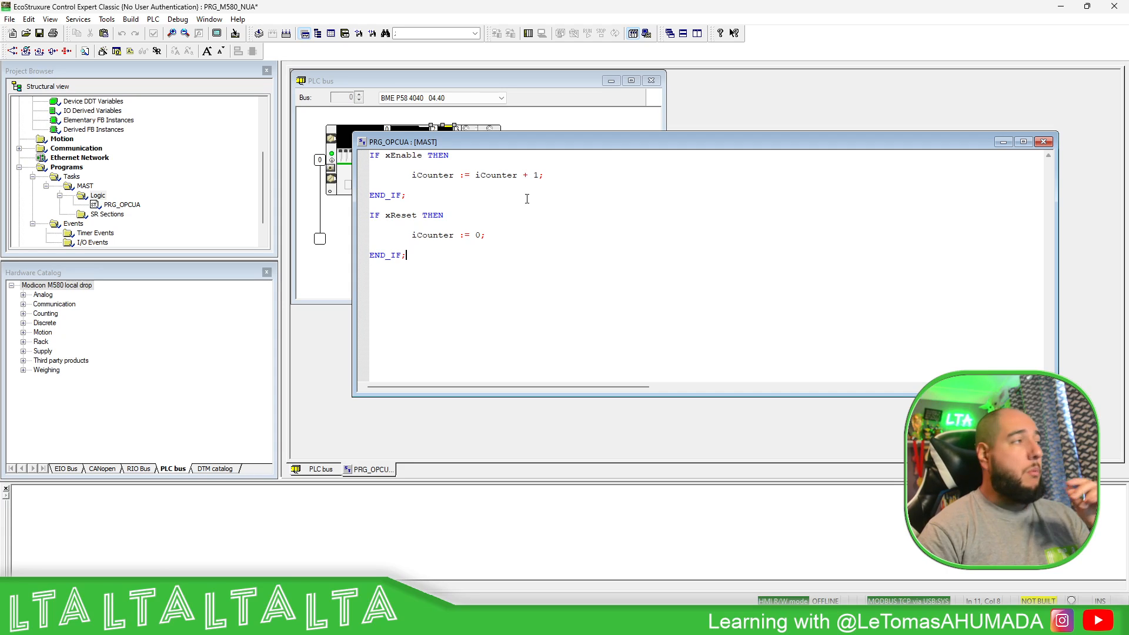
- Close PRG_OPCUA and open Elementary Variables with Device DDT shown
click(1044, 142)
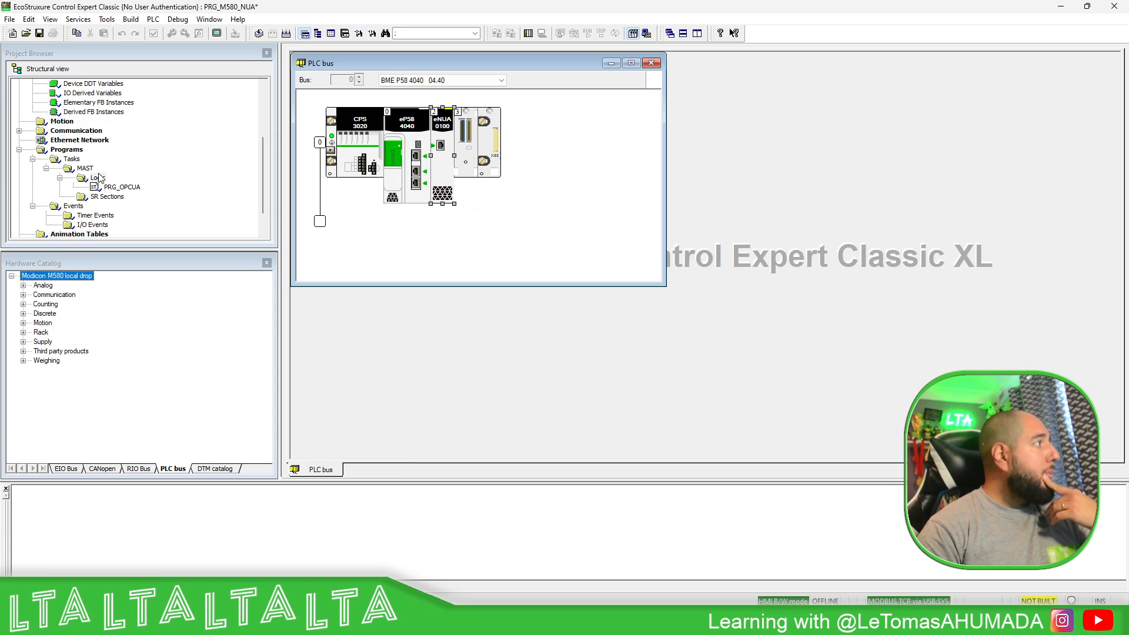
scroll(95, 156, up, 2)
double_click(97, 121)
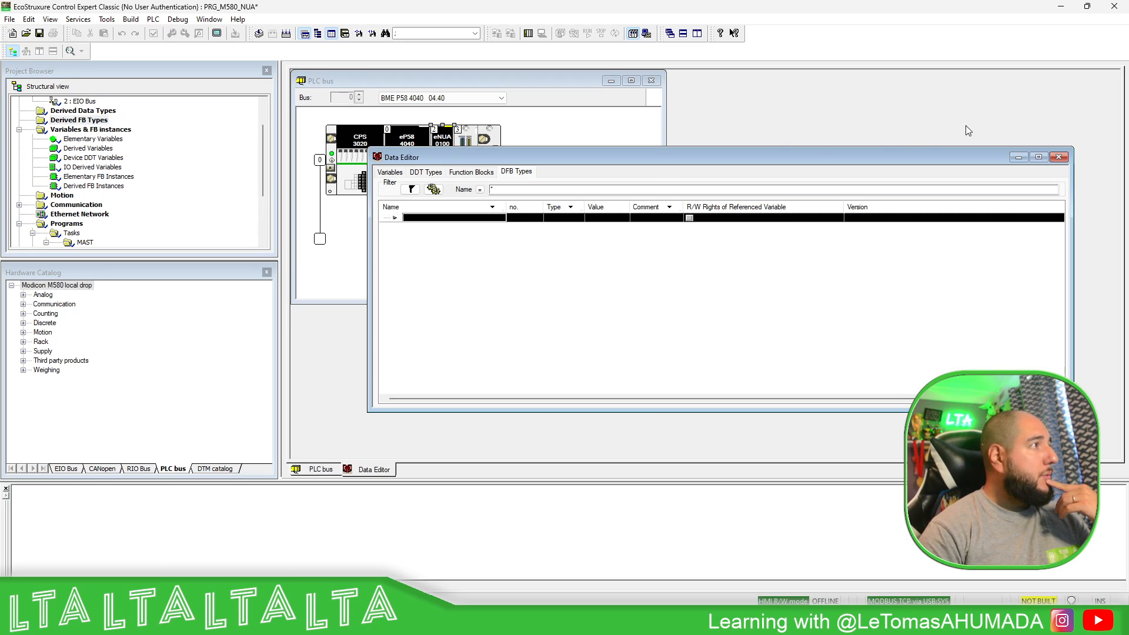
click(1058, 157)
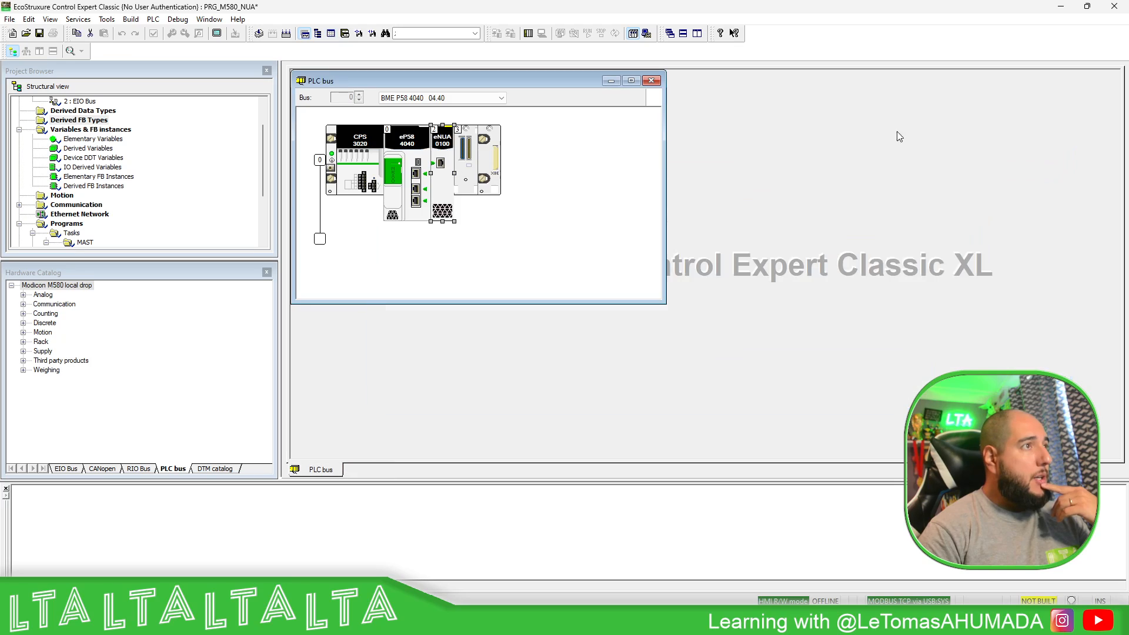
double_click(80, 140)
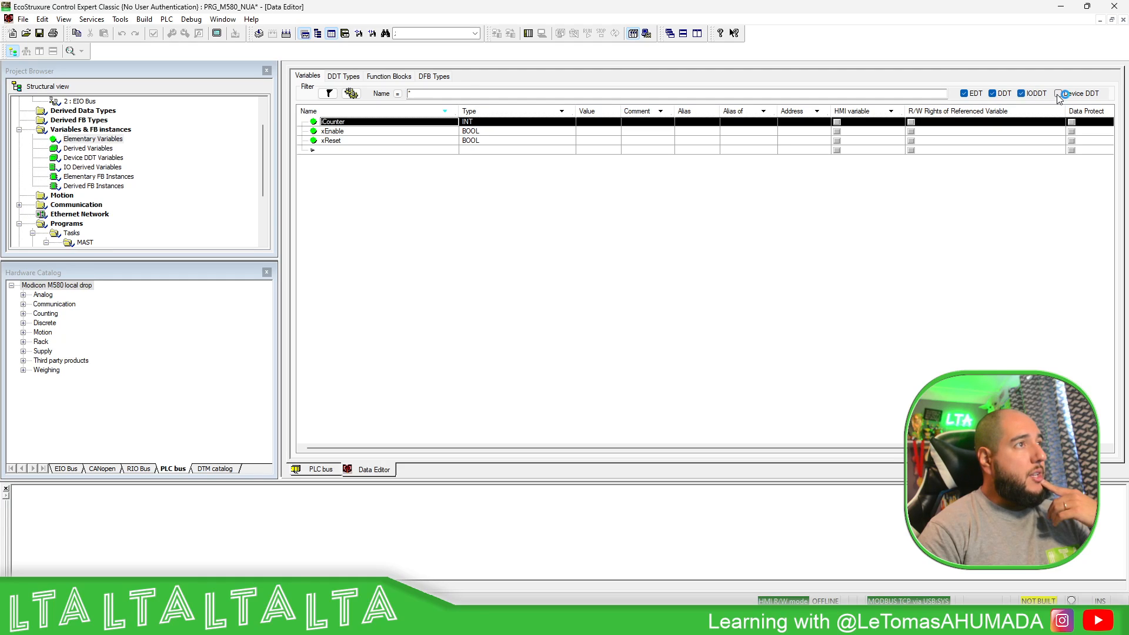
click(1058, 94)
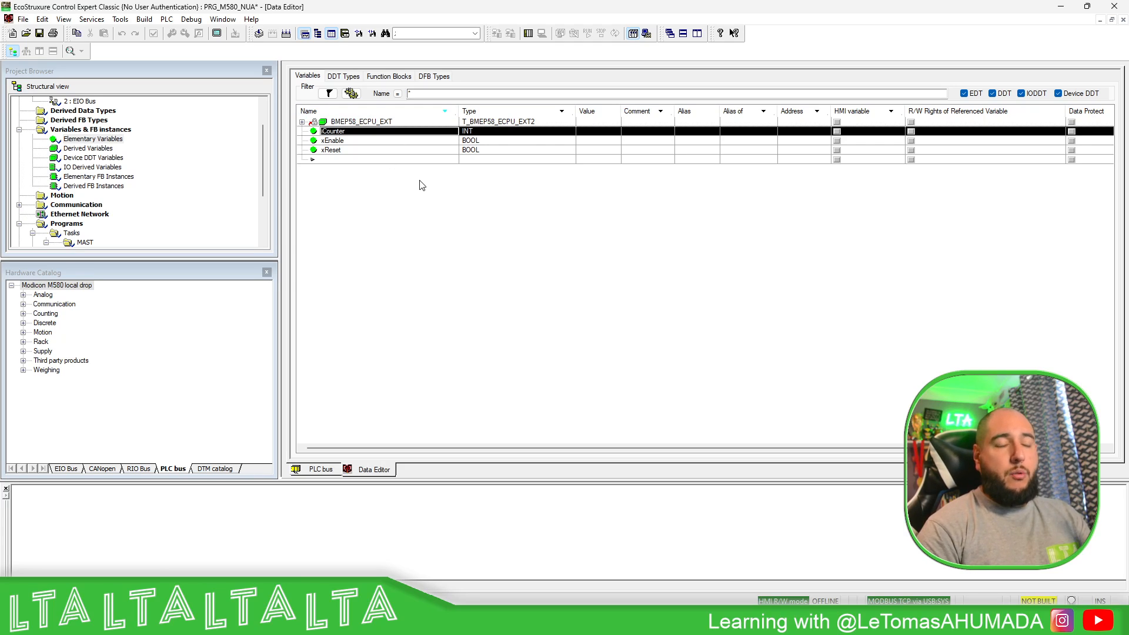
- Mark iCounter, xEnable and xReset as HMI variables, confirming each change
click(837, 132)
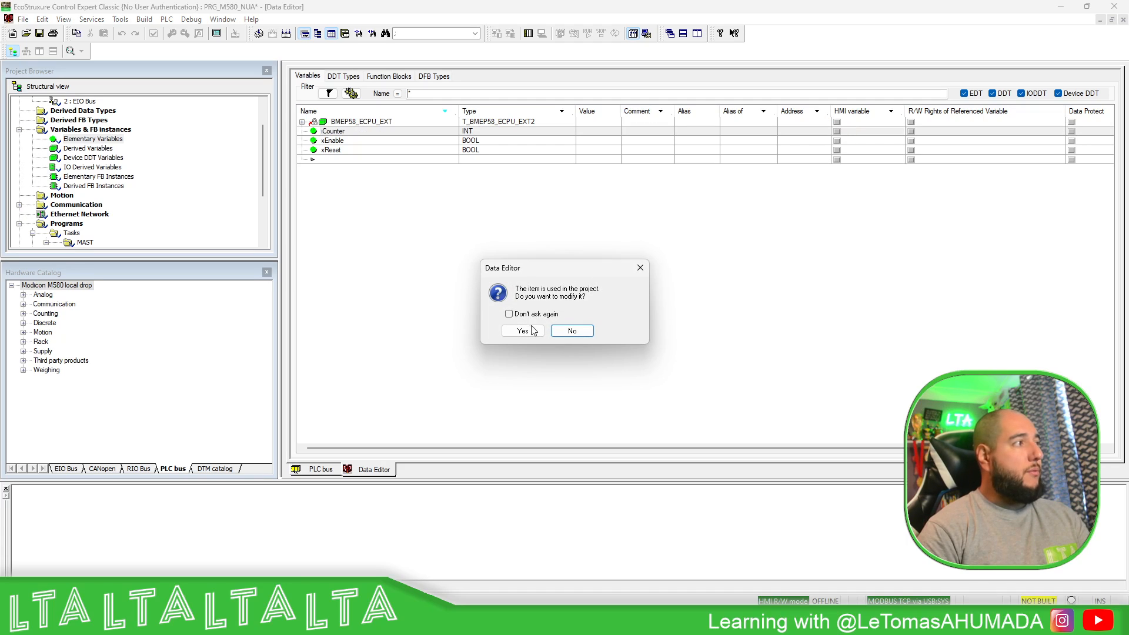
click(523, 330)
click(837, 141)
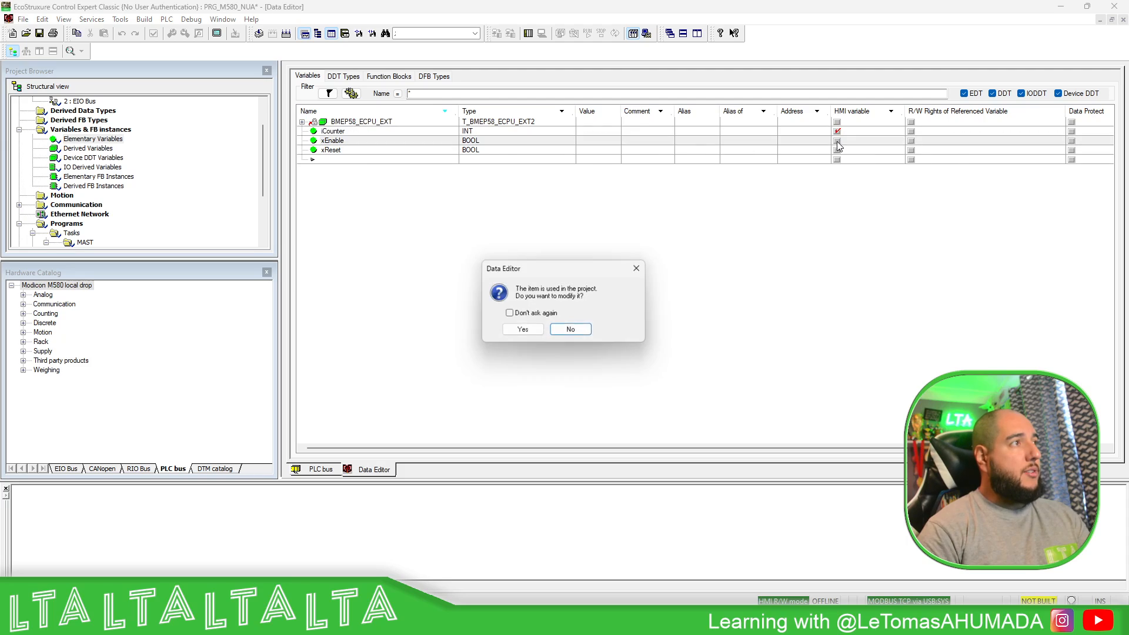
click(520, 329)
click(837, 150)
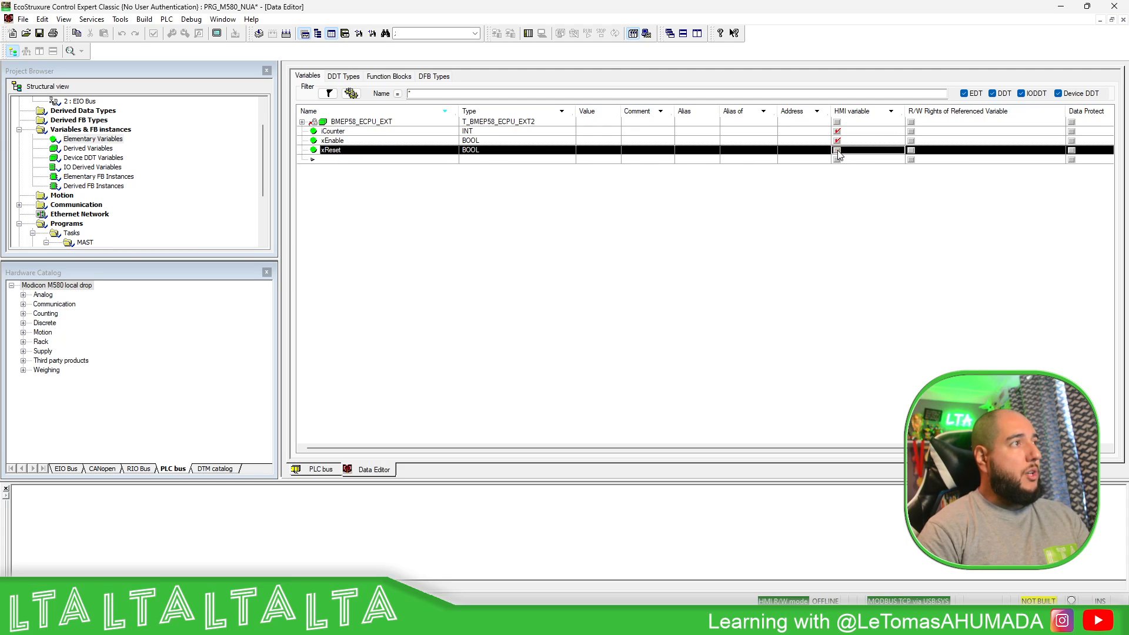
click(525, 330)
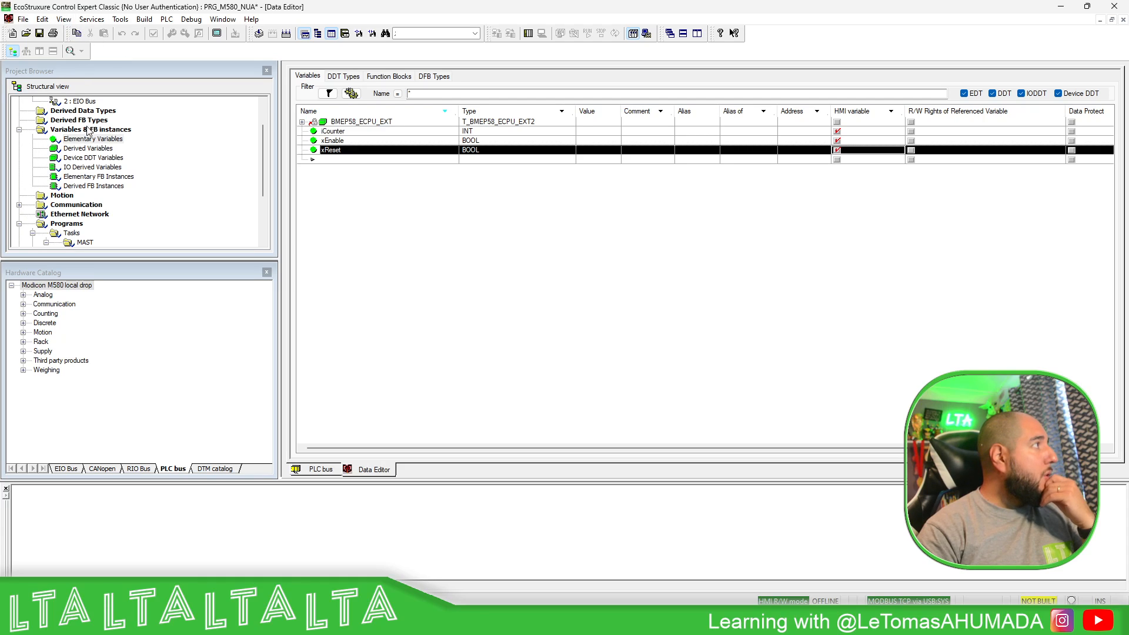
scroll(88, 132, up, 2)
- In Project Settings > PLC embedded data, enable Data dictionary and Only HMI variables
right_click(49, 102)
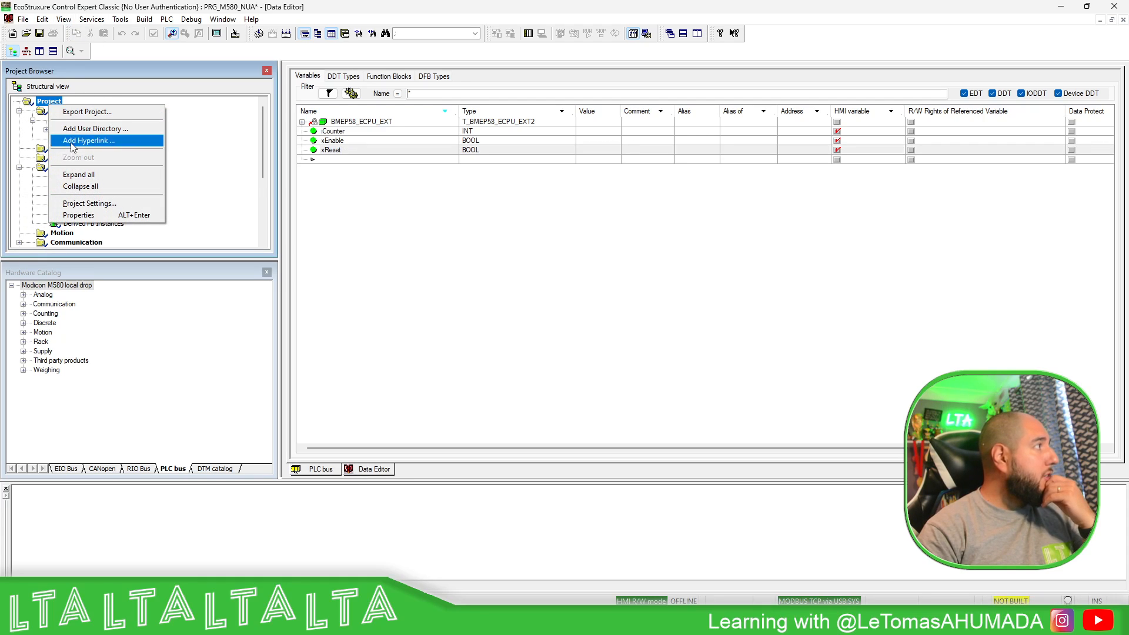
click(89, 203)
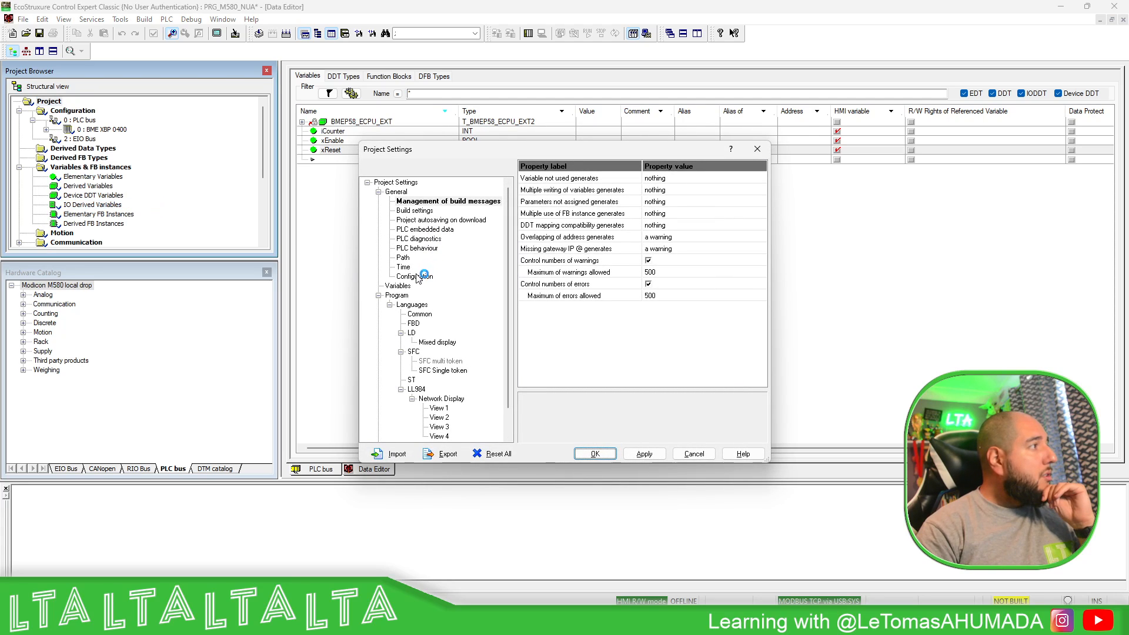
click(428, 229)
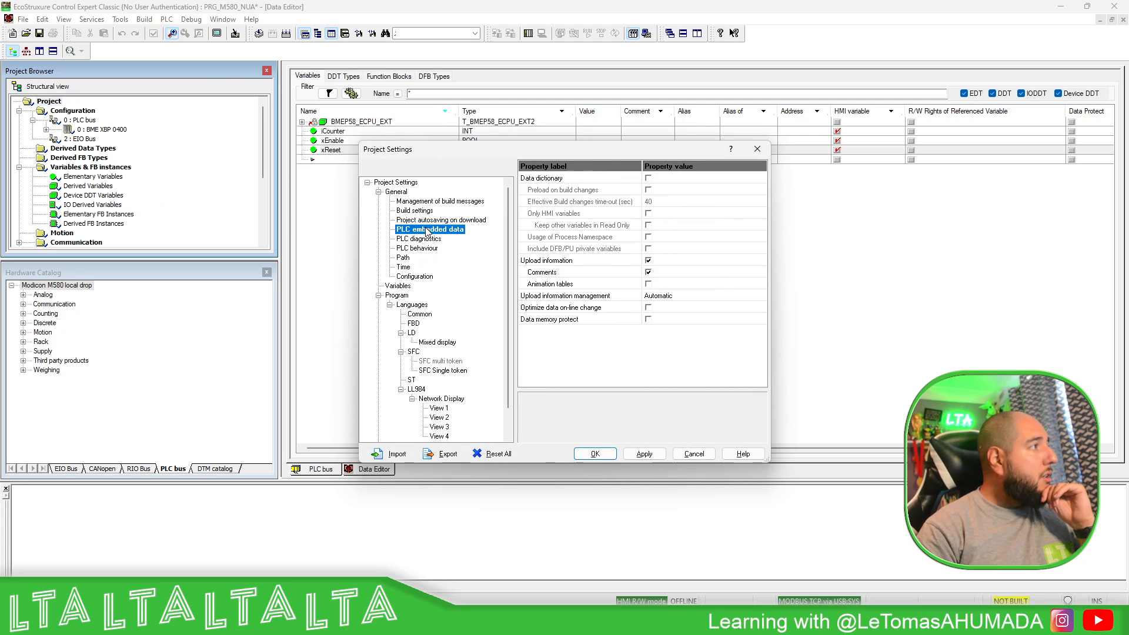
click(648, 178)
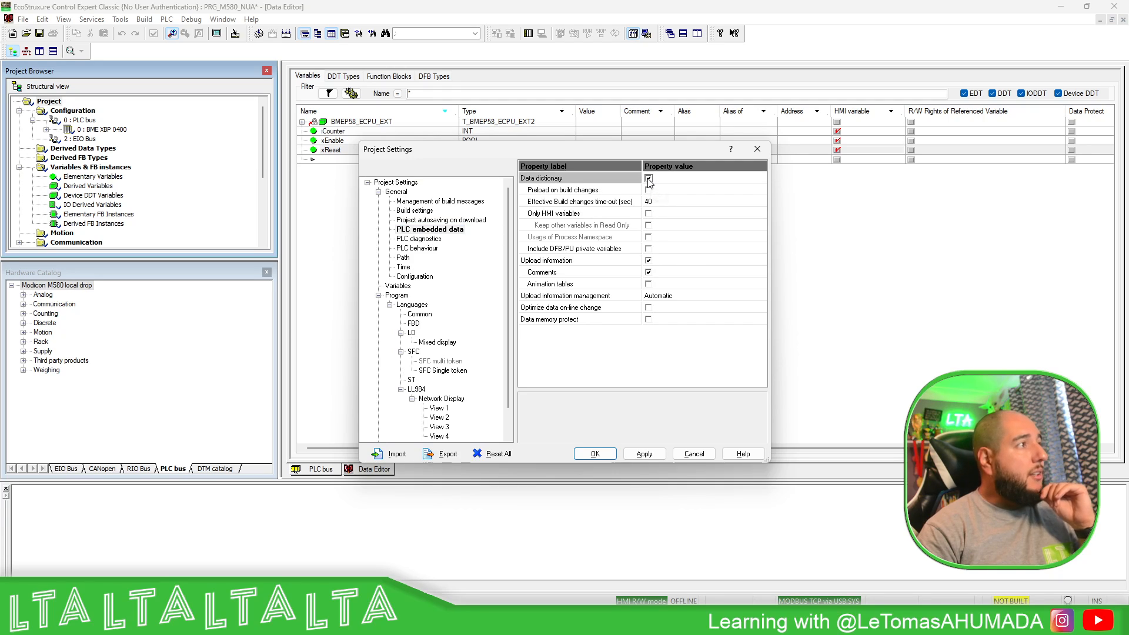
click(648, 214)
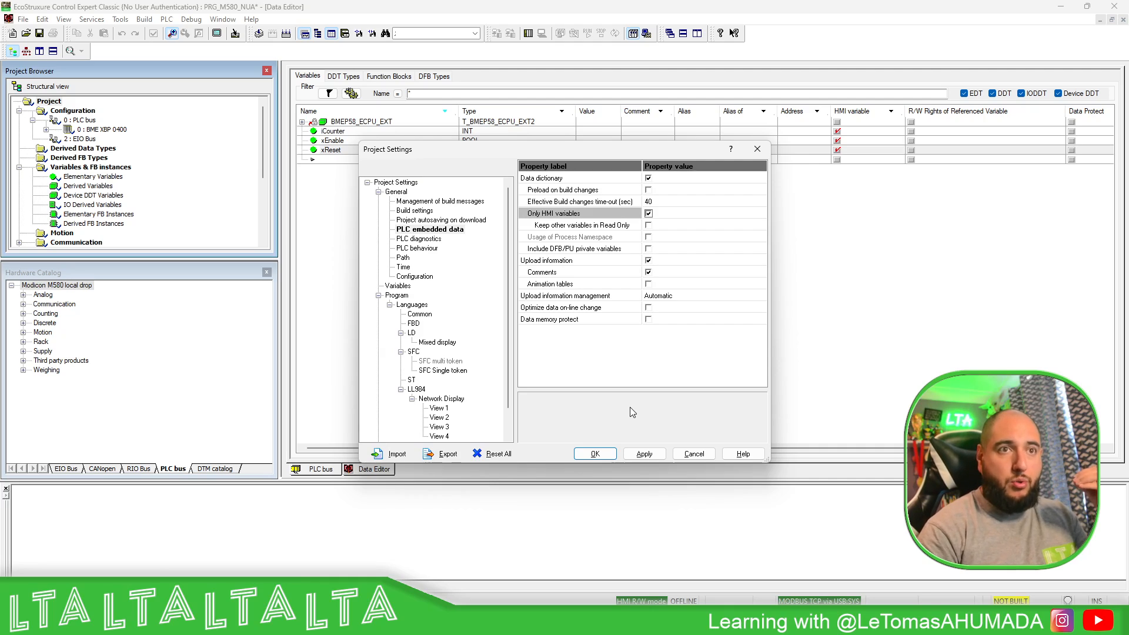
click(605, 459)
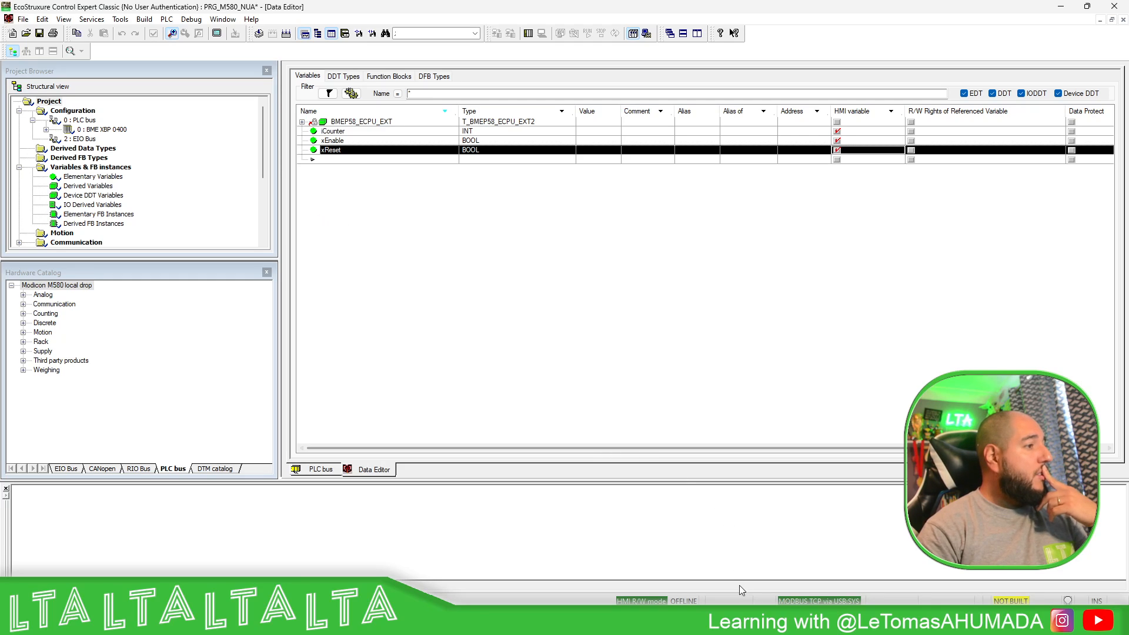
- Set the PLC address to 192.168.1.58 with the MODBUS TCP protocol
click(143, 20)
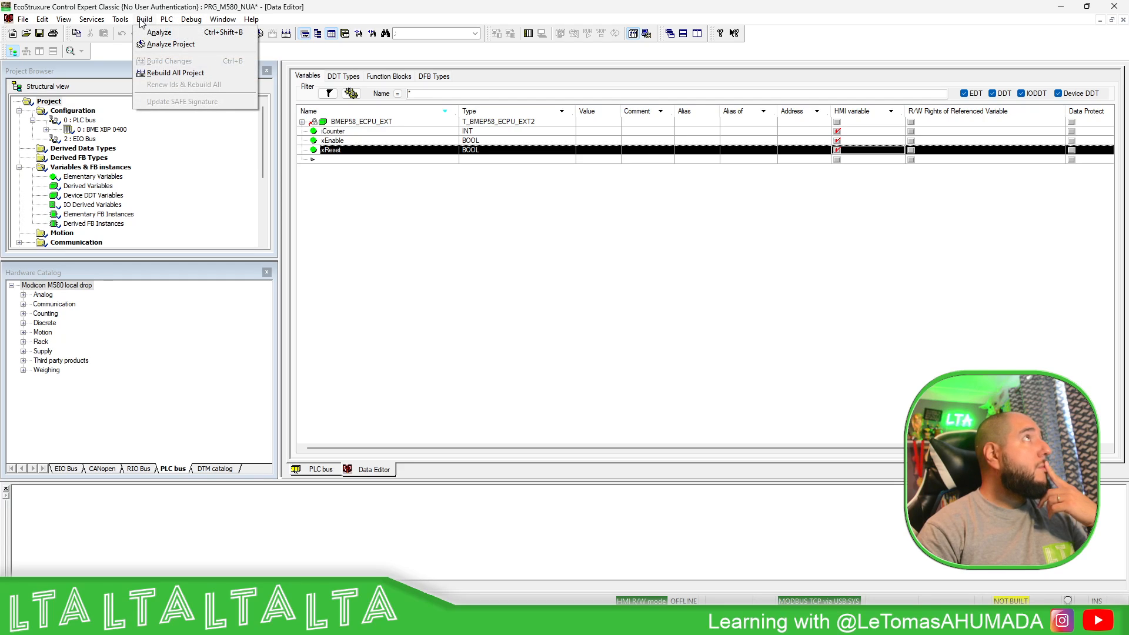
mouse_move(92, 19)
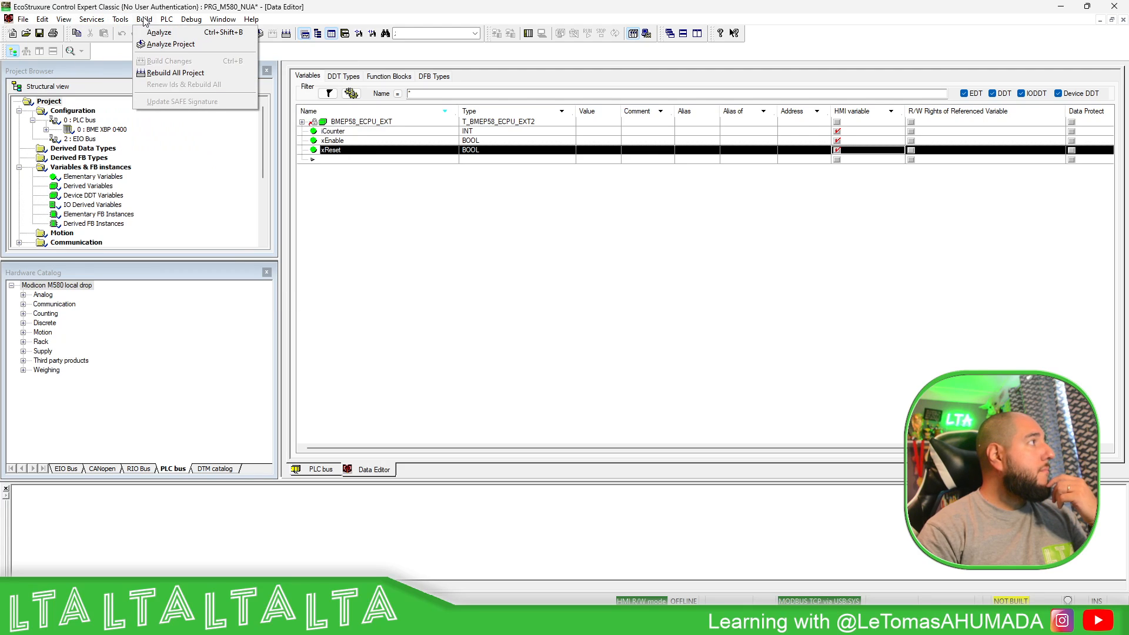
mouse_move(162, 23)
click(191, 44)
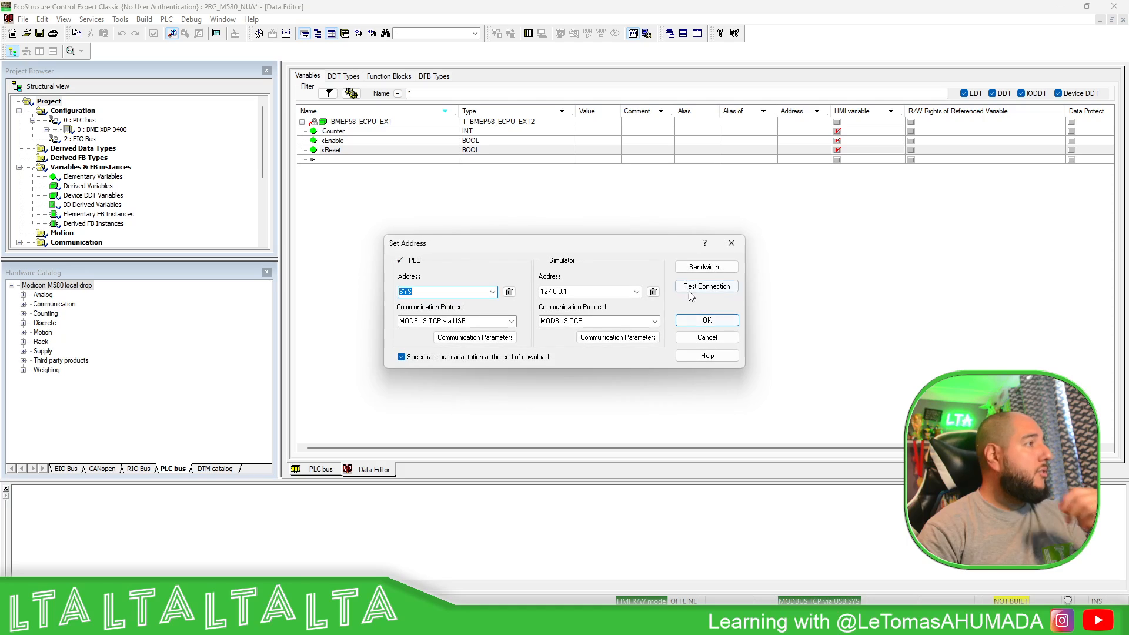
click(482, 321)
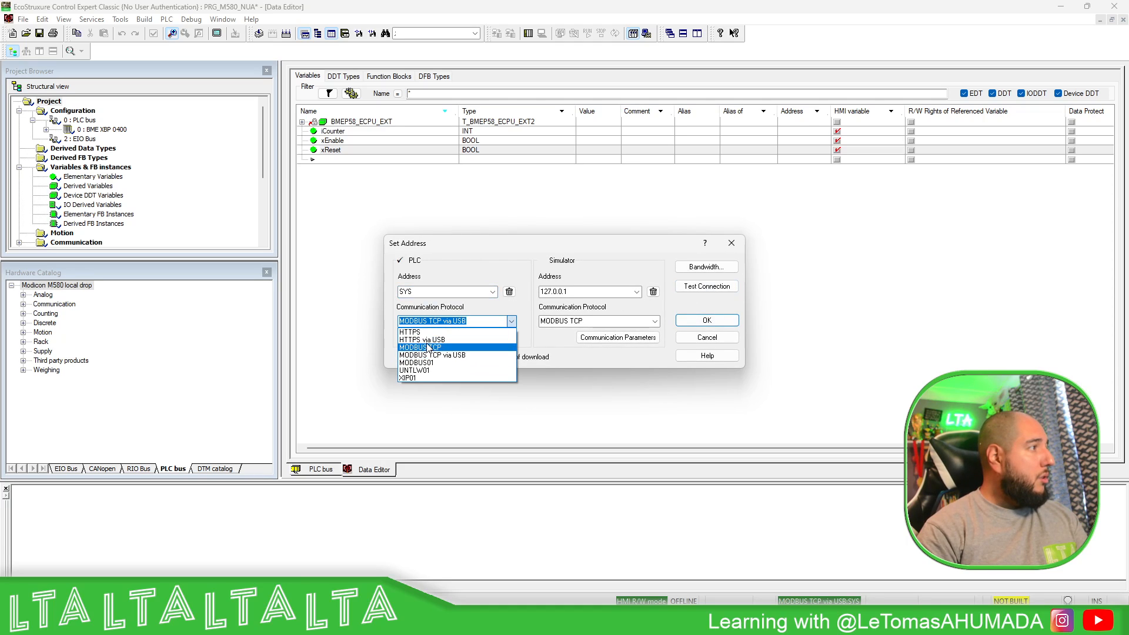
click(433, 348)
double_click(426, 291)
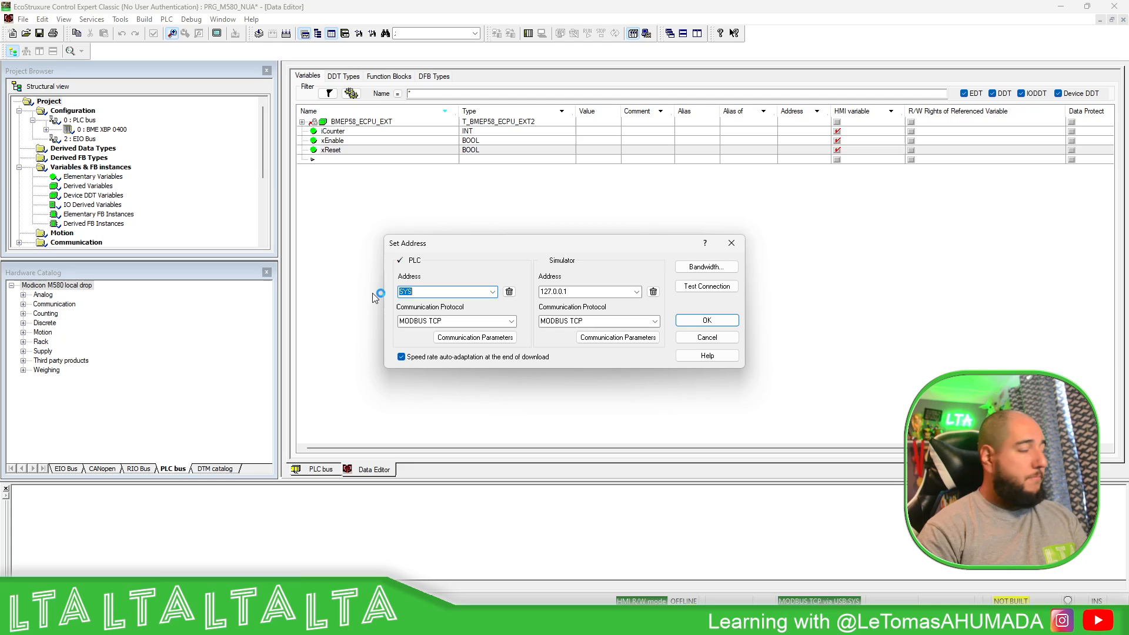
text(192.168.1.58)
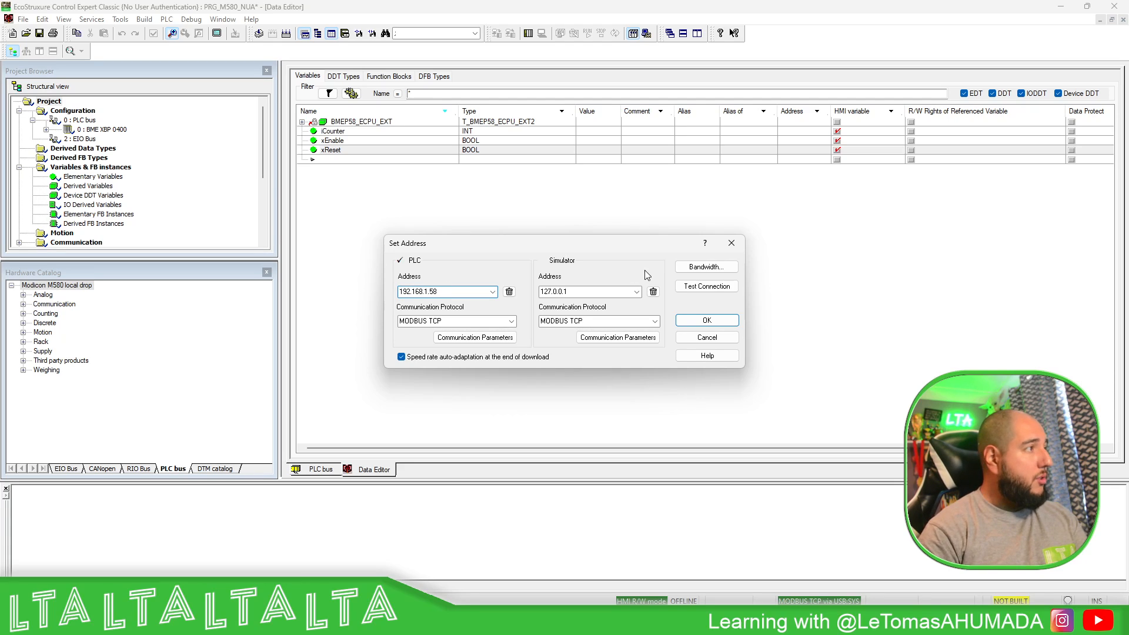
- Test the connection, accept the new address and connect to the PLC
click(709, 286)
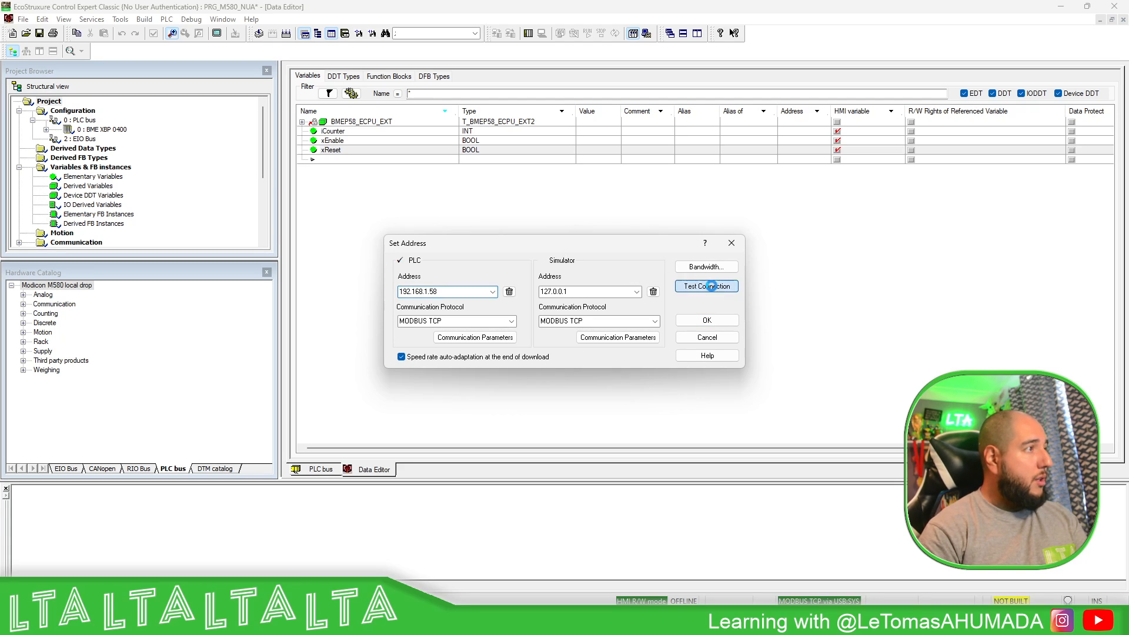
click(639, 334)
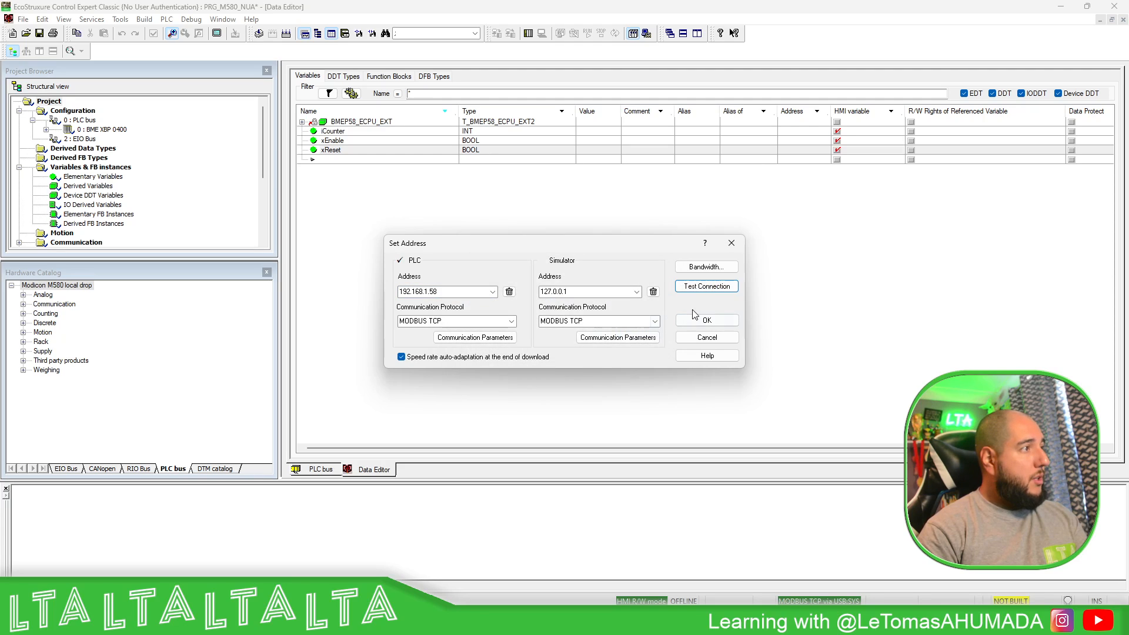
click(702, 320)
click(528, 33)
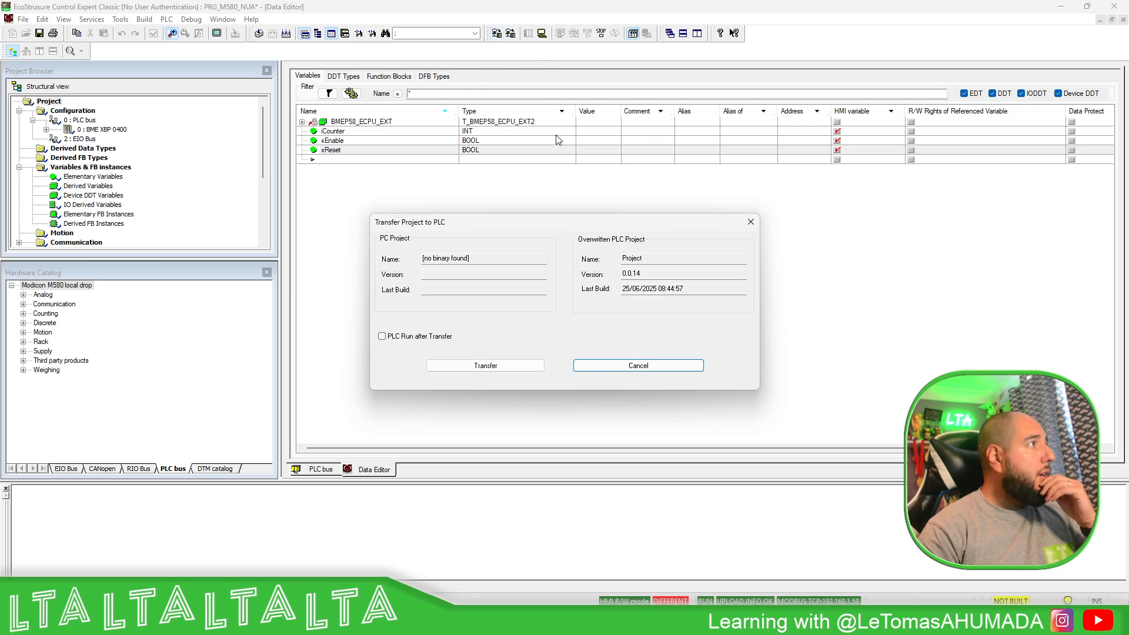
- Cancel the transfer, disconnect, and rebuild the entire project
click(675, 365)
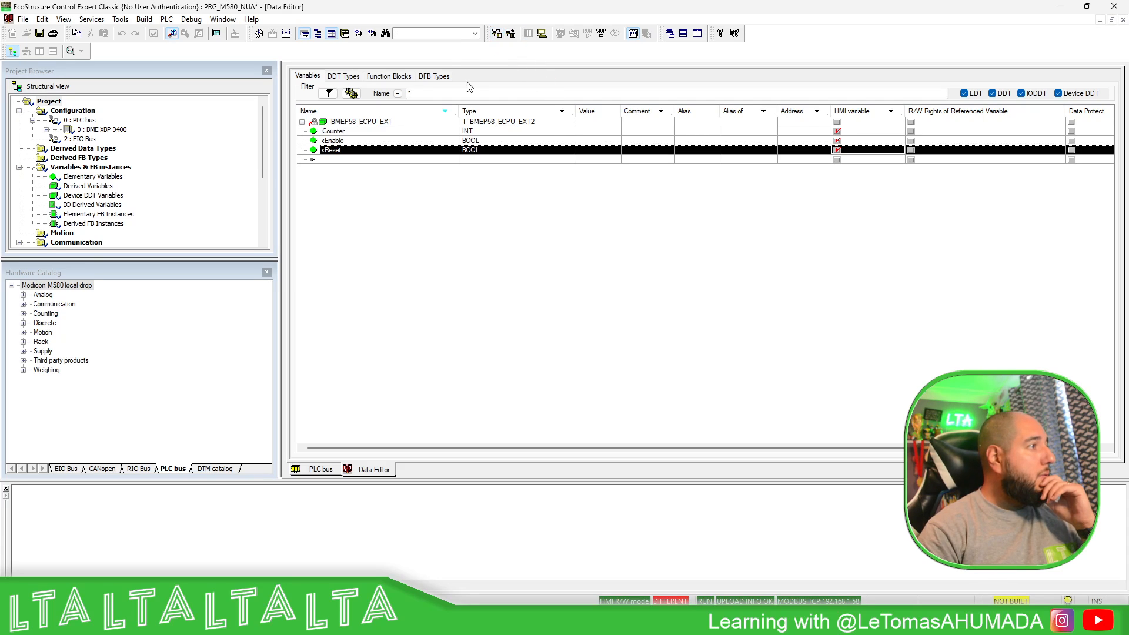
click(543, 34)
click(305, 35)
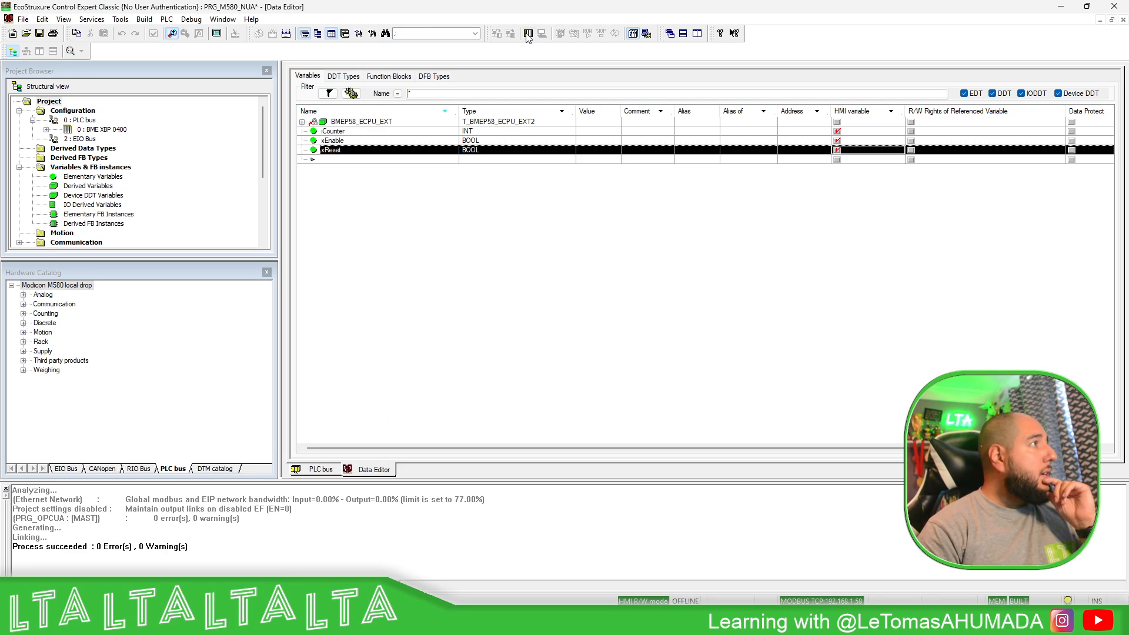
- Reconnect and download the project with Run after Transfer, confirming stop and run
click(496, 34)
click(499, 35)
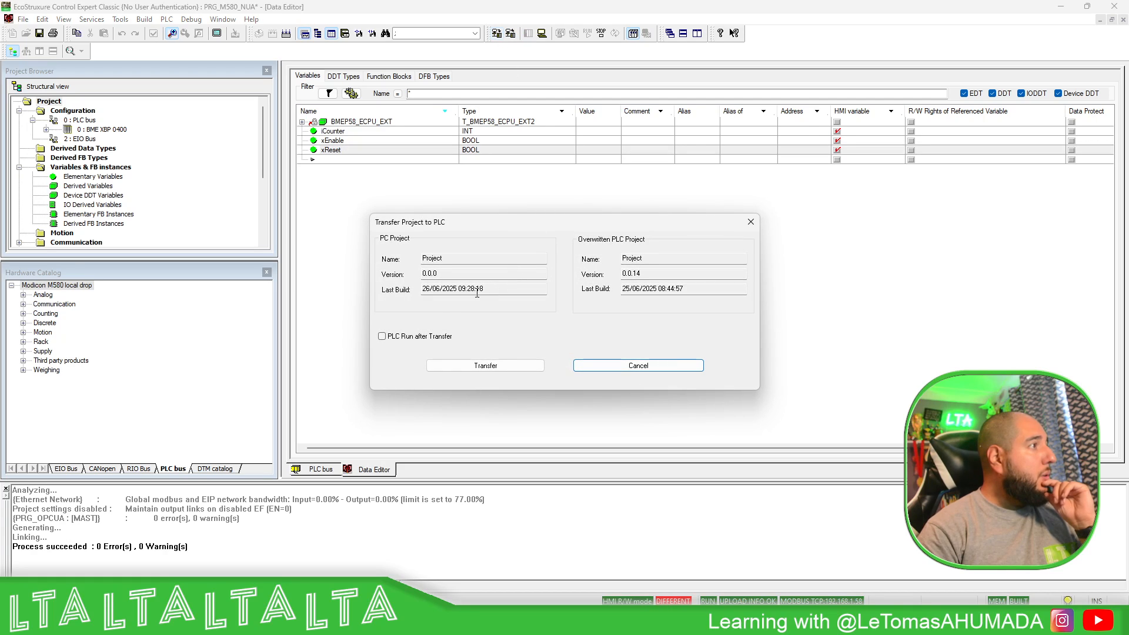
click(403, 334)
click(478, 363)
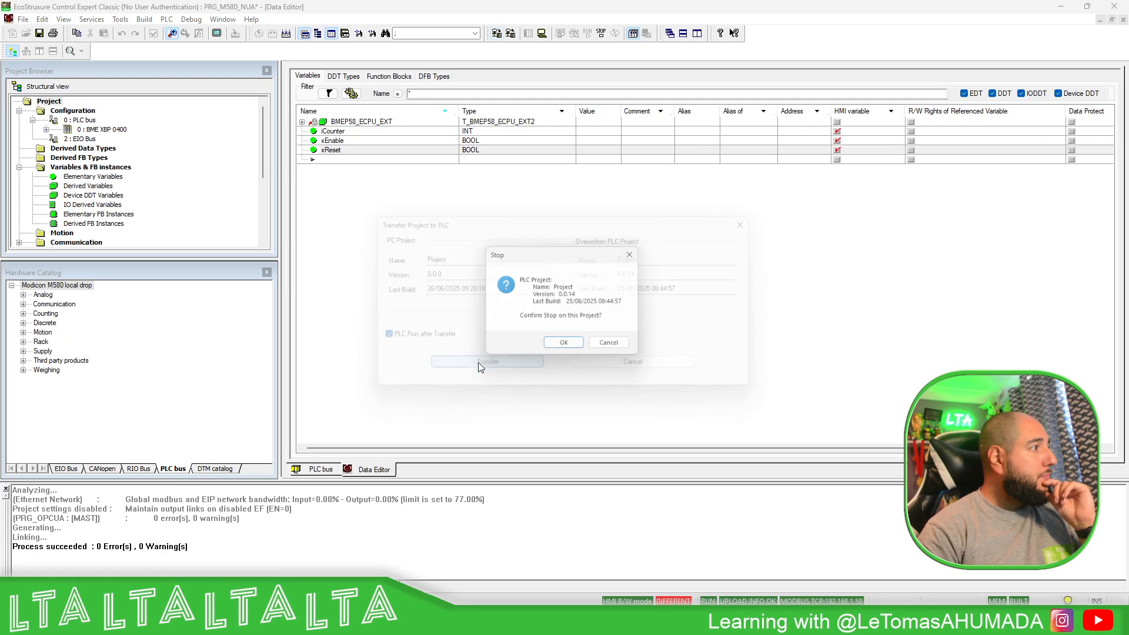
click(564, 342)
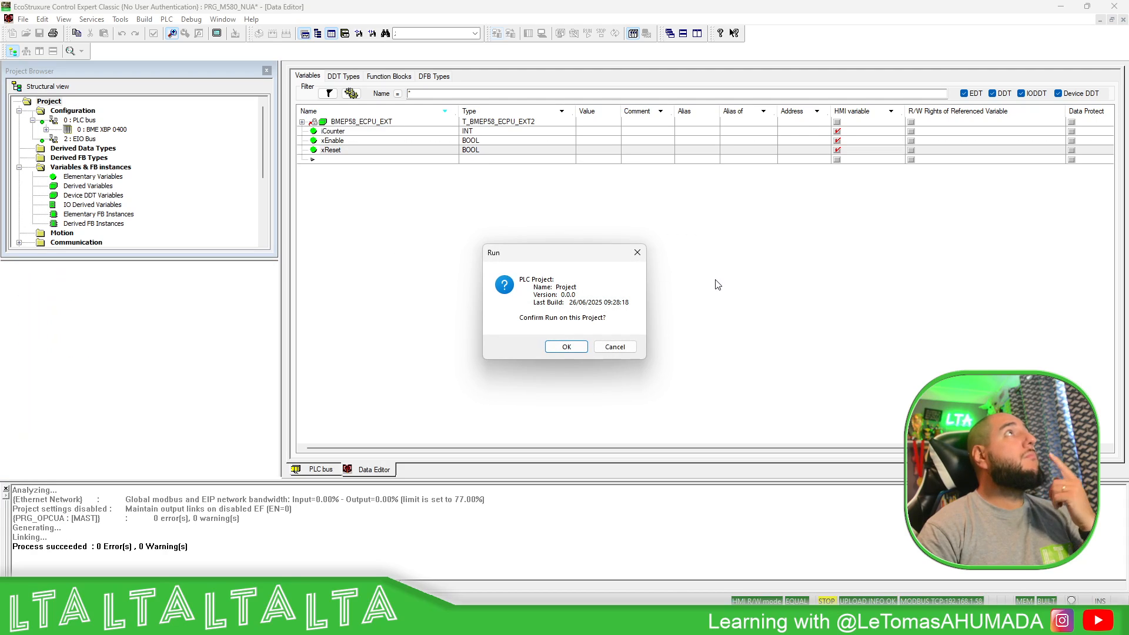
click(568, 348)
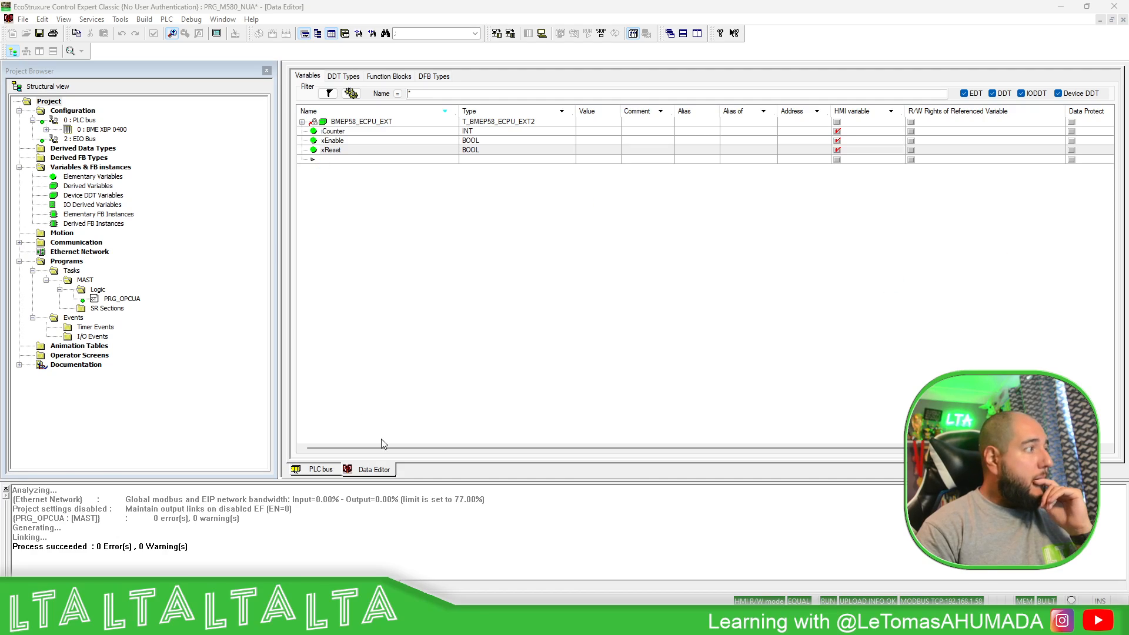
- Initialize a new animation table from all PRG_OPCUA code (xEnable, iCounter, xReset)
double_click(121, 298)
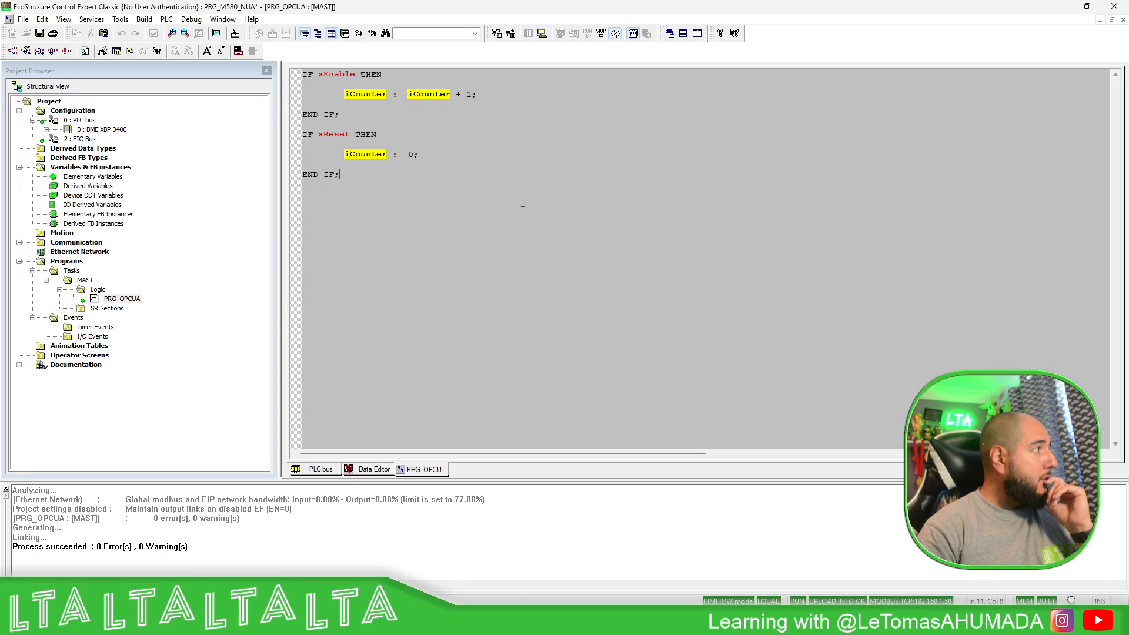
mouse_move(338, 74)
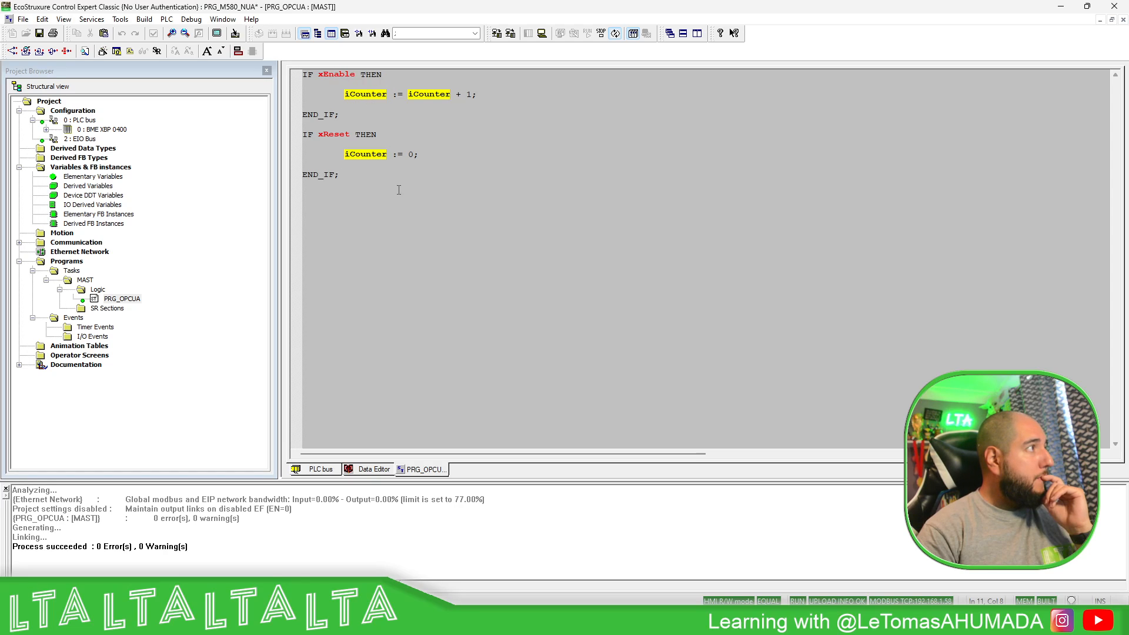
drag(398, 189, 287, 74)
right_click(336, 93)
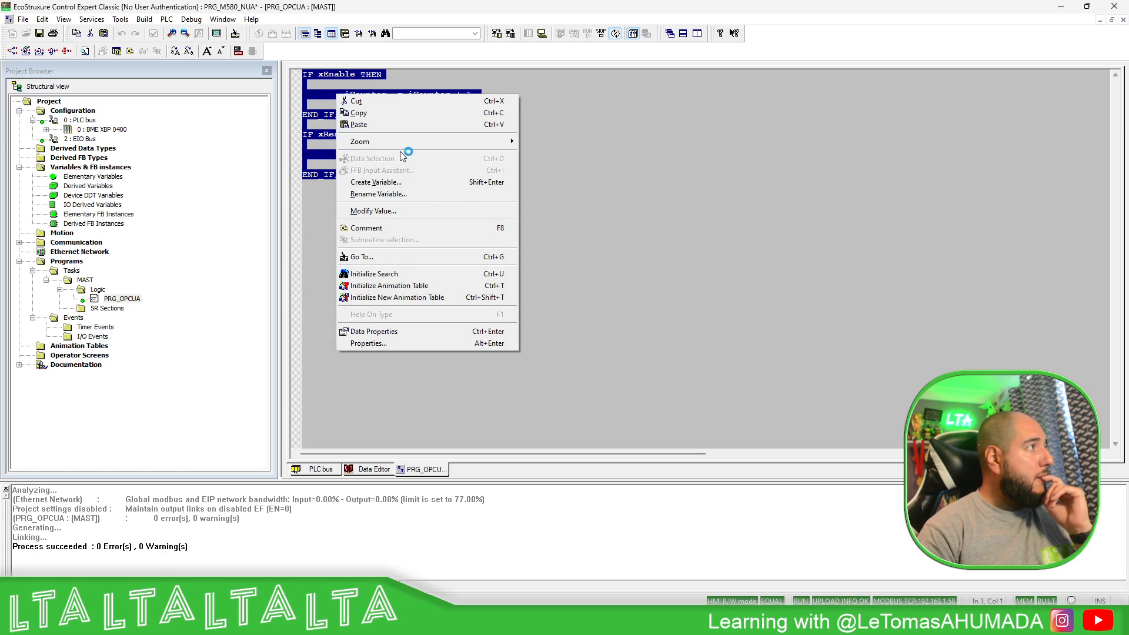
click(389, 286)
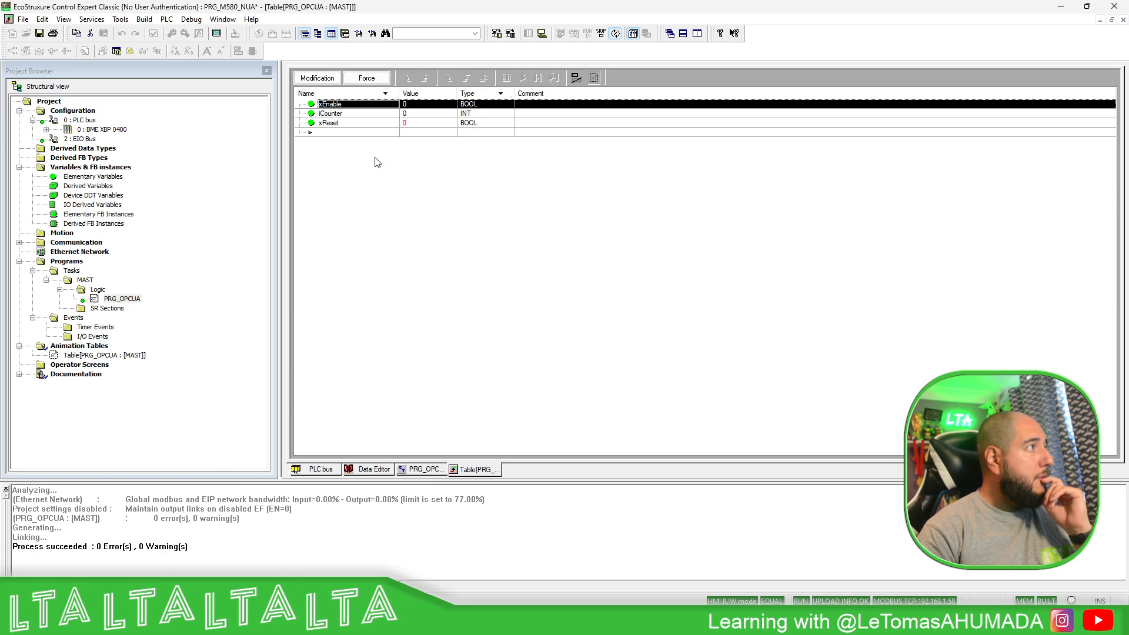
- In Modification mode, set xEnable to 1 to count, then set xReset to 1 to zero iCounter
click(326, 79)
click(416, 104)
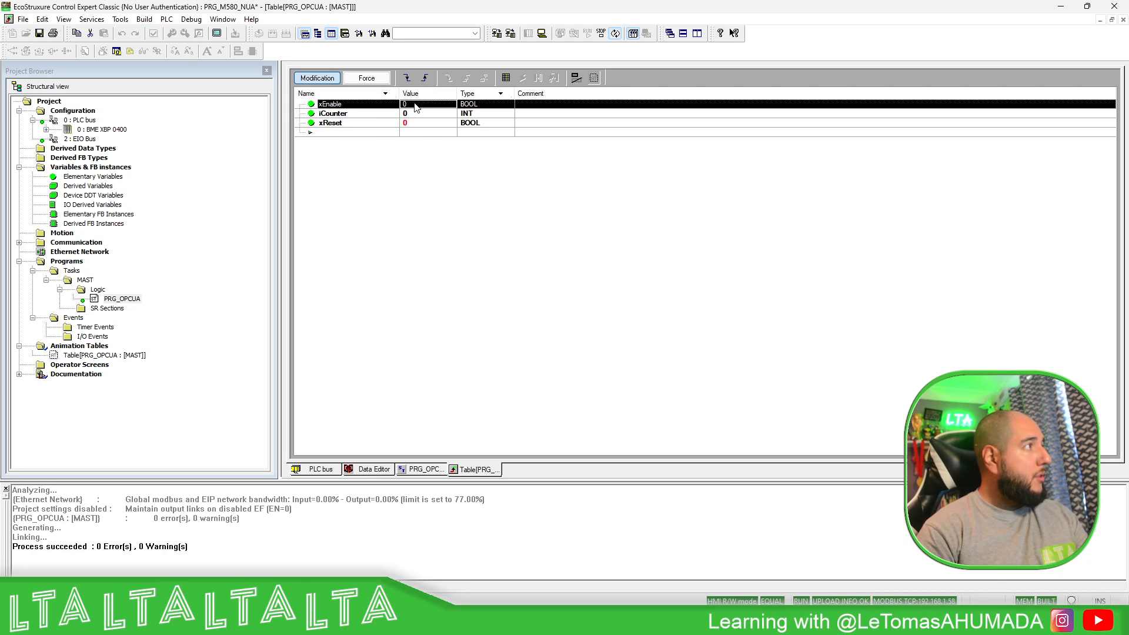
text(1)
key(Return)
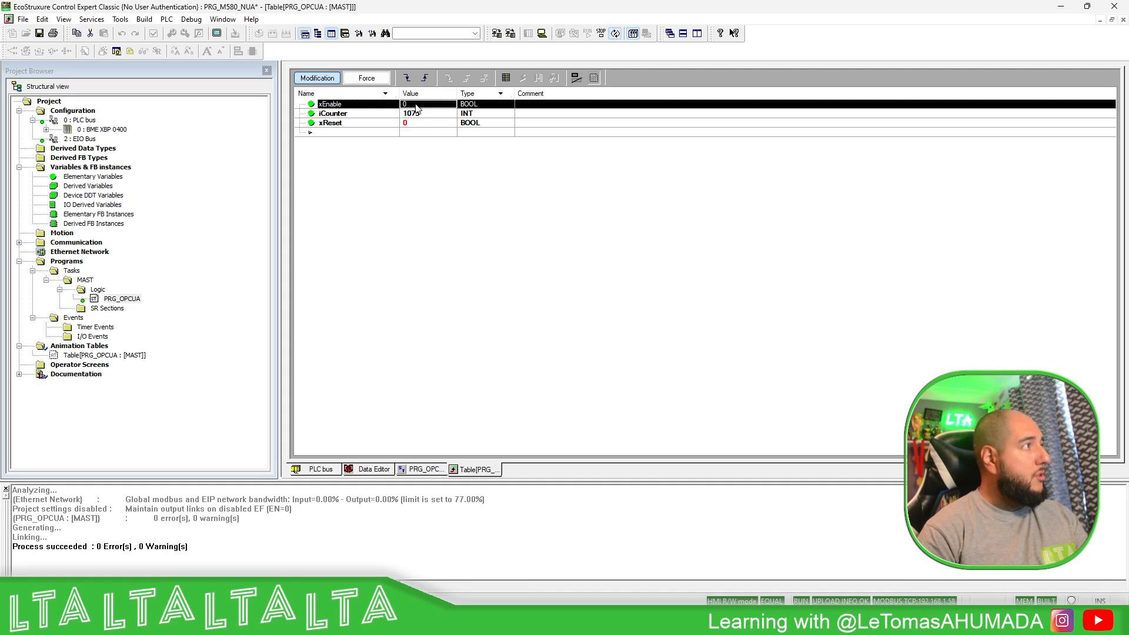
click(428, 123)
text(1)
key(Return)
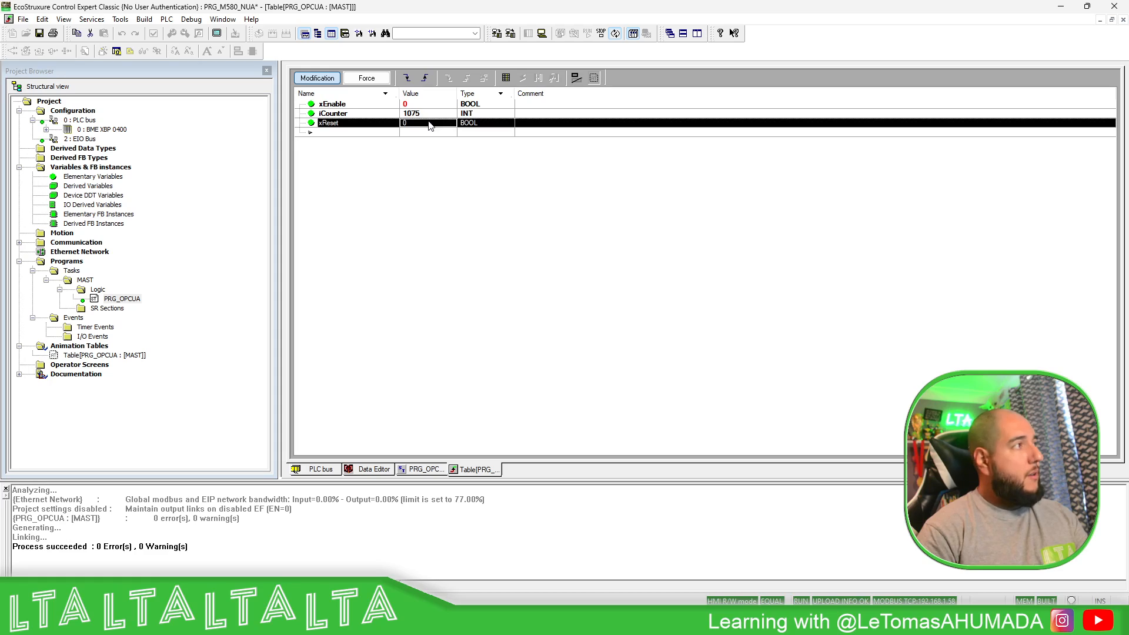
key(Return)
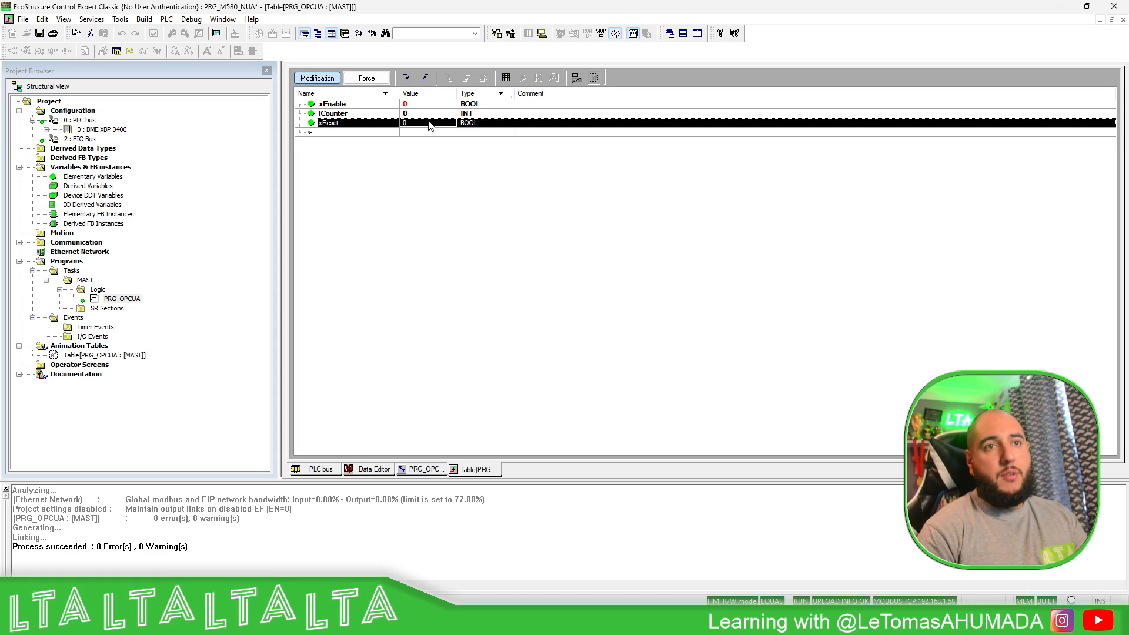
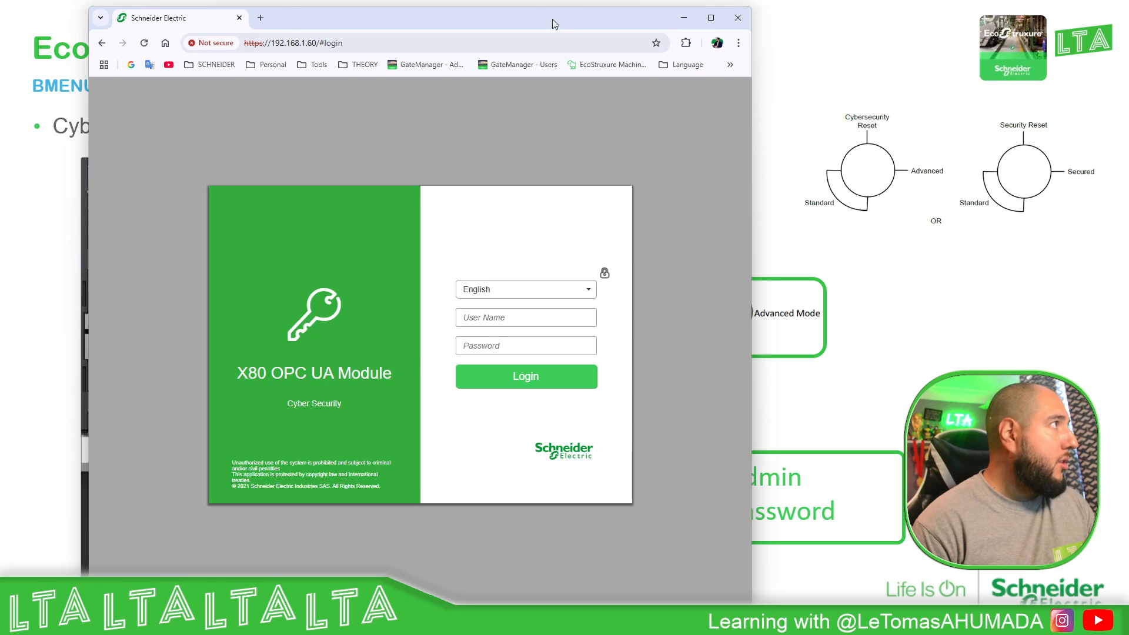
- Log in to the X80 OPC UA Module web page as Administrator with the account password
drag(552, 19, 485, 20)
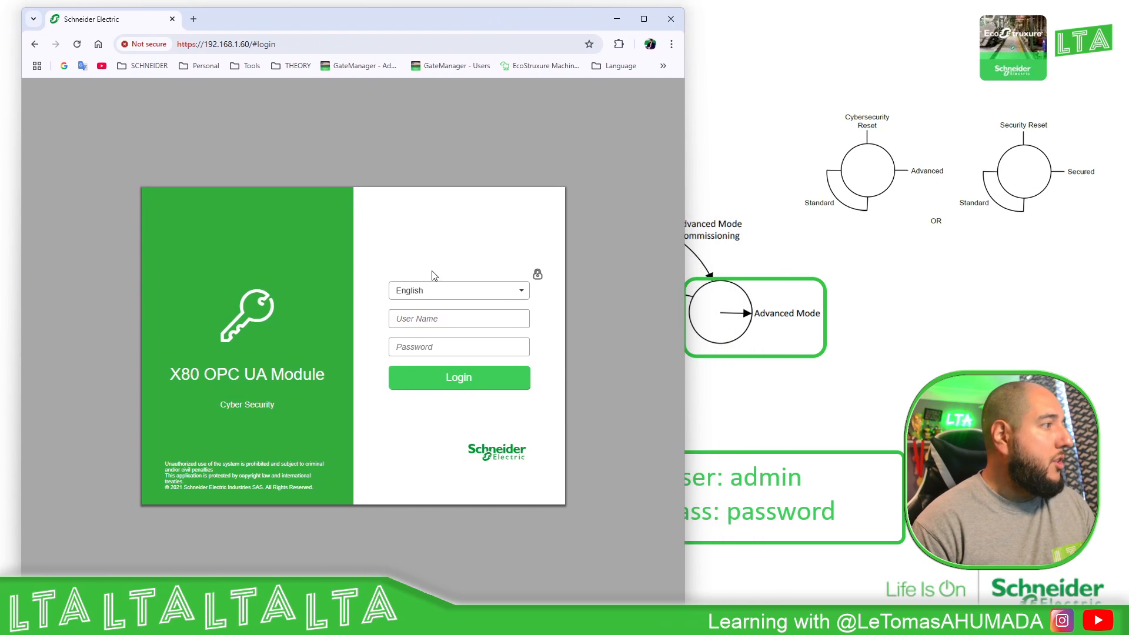
click(434, 321)
text(admin)
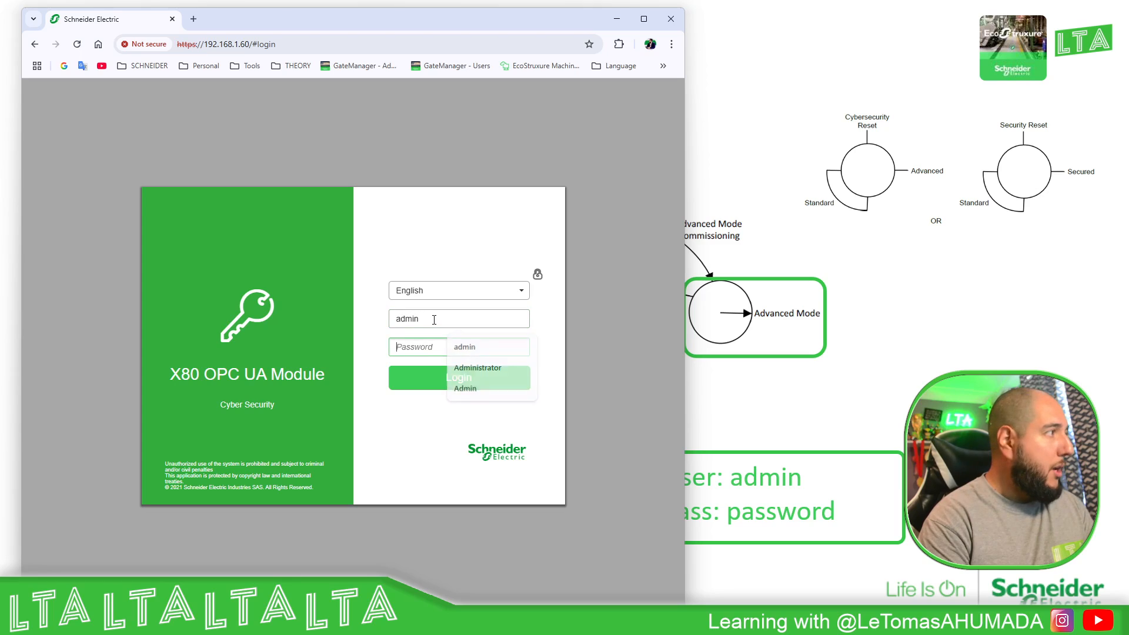
key(Tab)
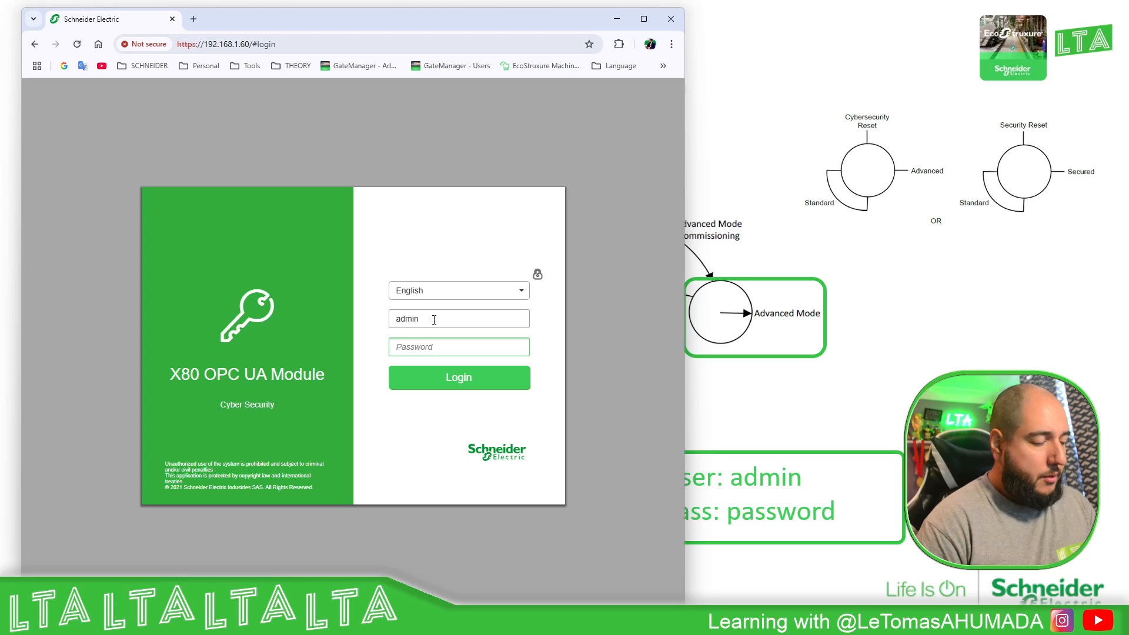
double_click(434, 319)
text(Administrator)
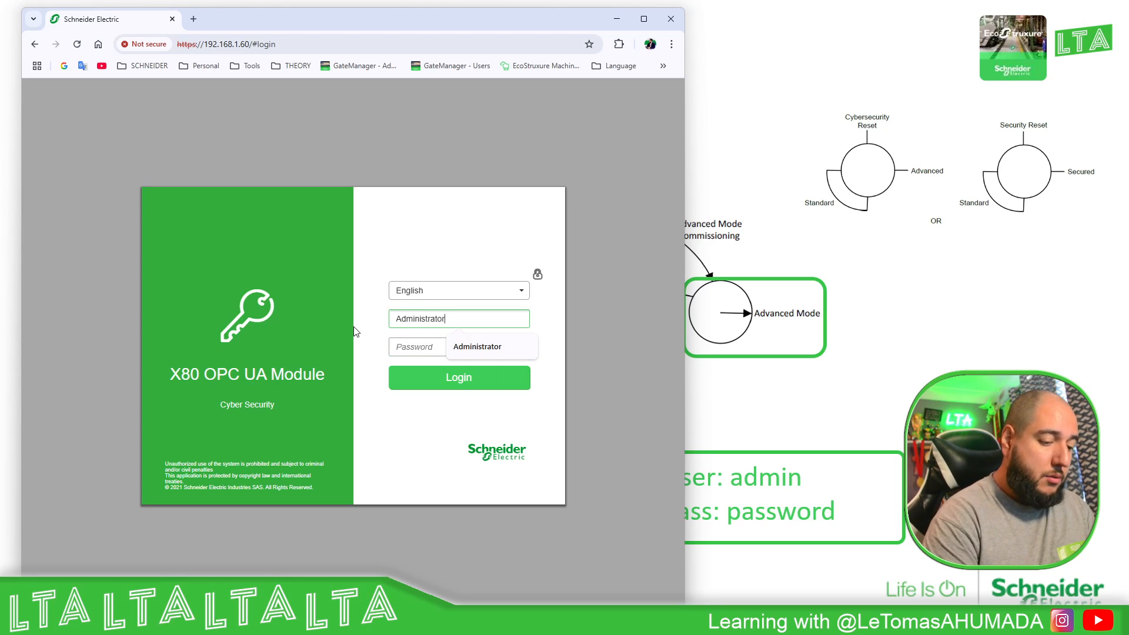
key(Tab)
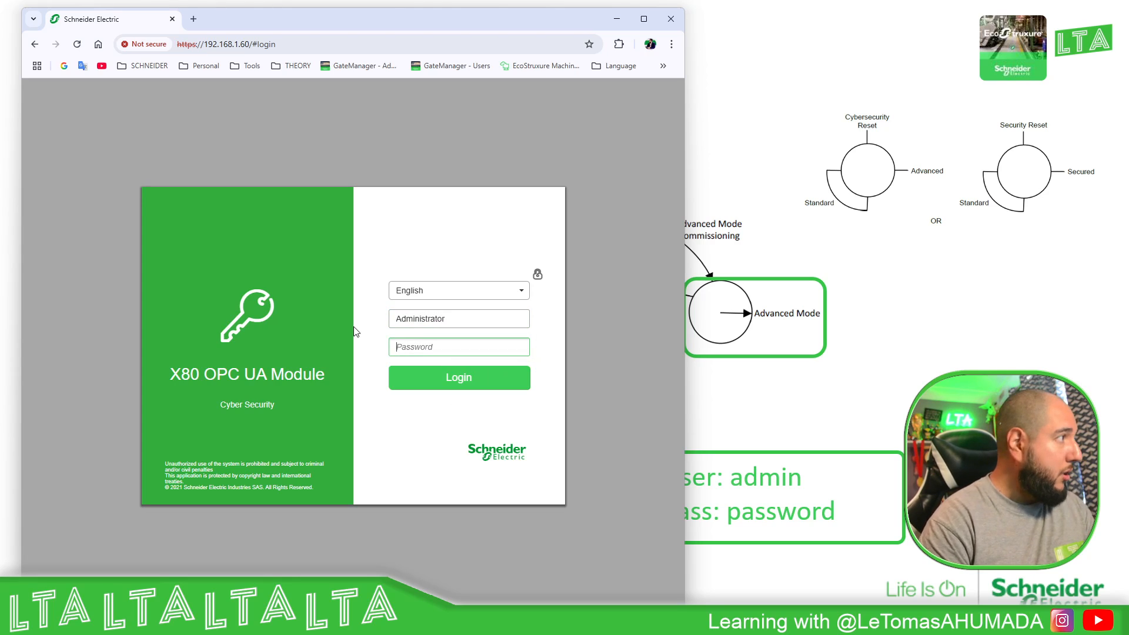
text(password)
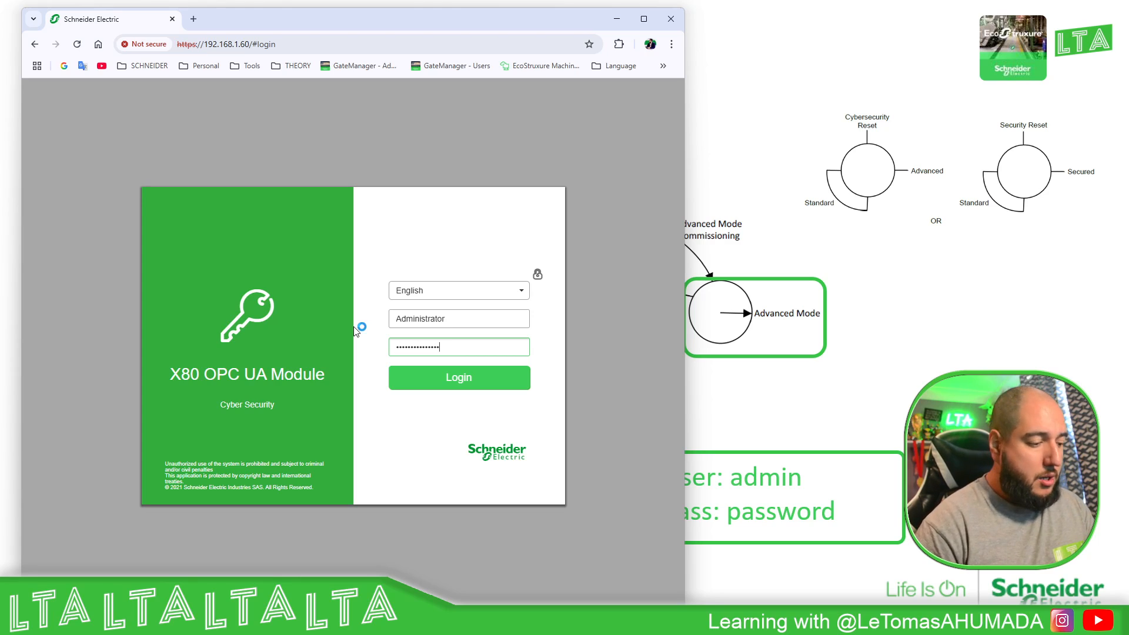
click(474, 380)
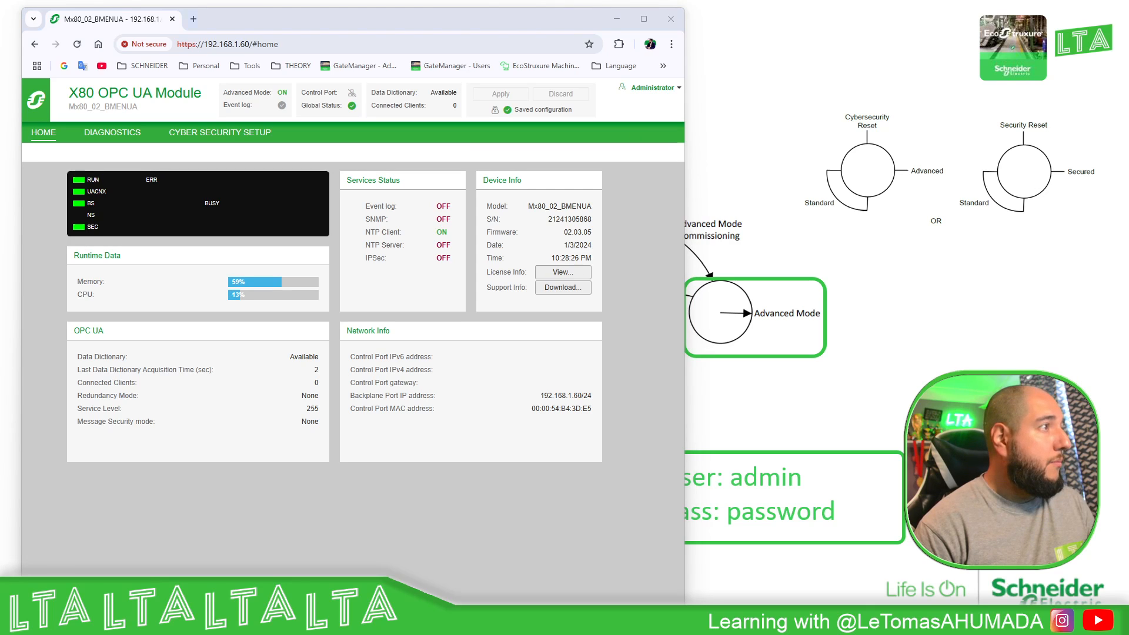
- Check the Diagnostics page, return Home, then open Cyber Security Setup's User Account Settings
click(679, 204)
click(748, 202)
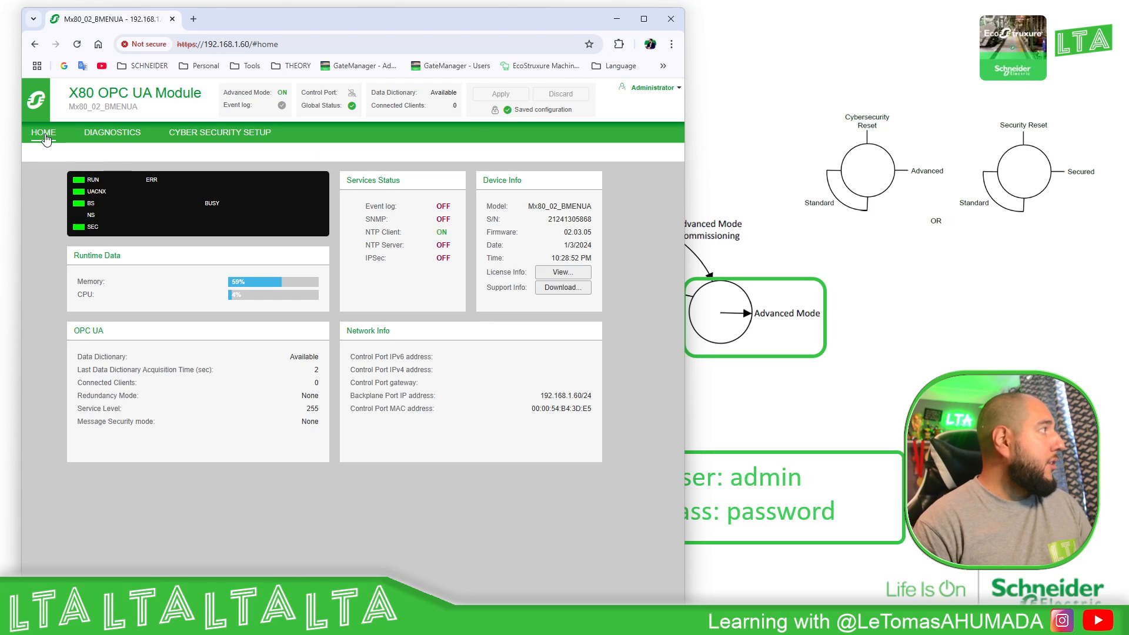
click(104, 133)
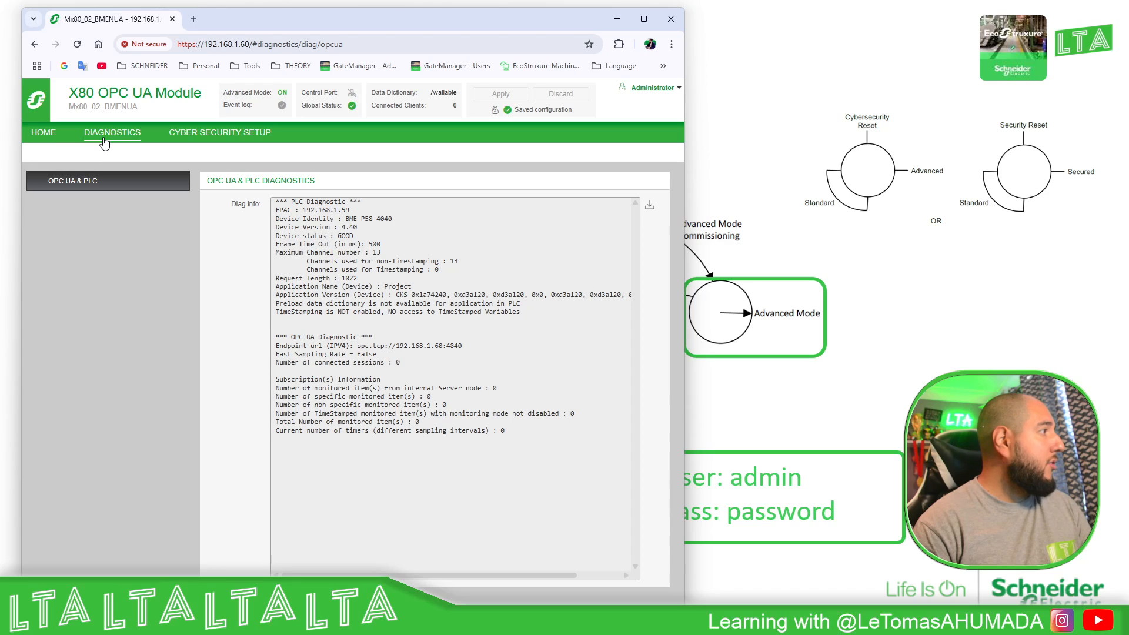
click(43, 134)
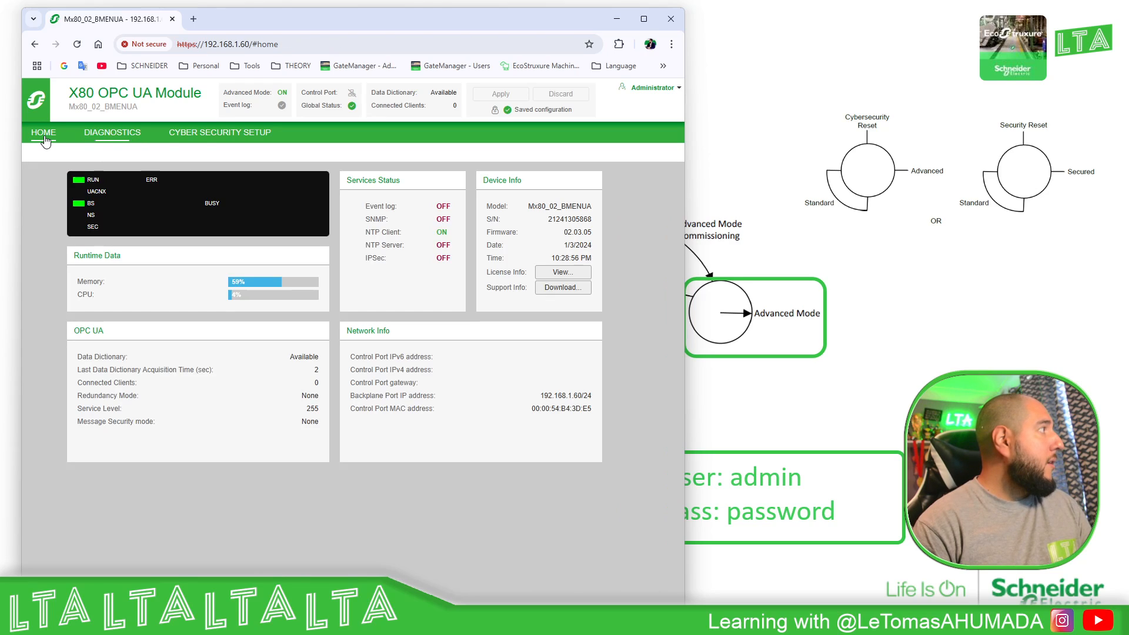
click(218, 134)
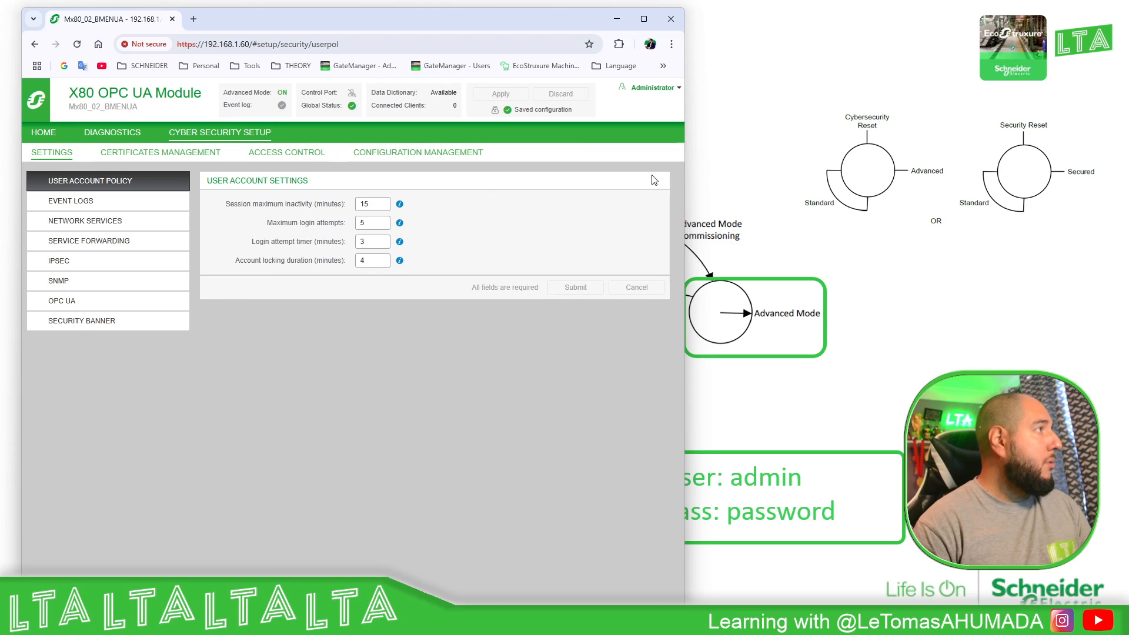
- Maximize the browser, review Access Control and Certificates Management, then open OPC UA security settings
click(635, 88)
click(644, 19)
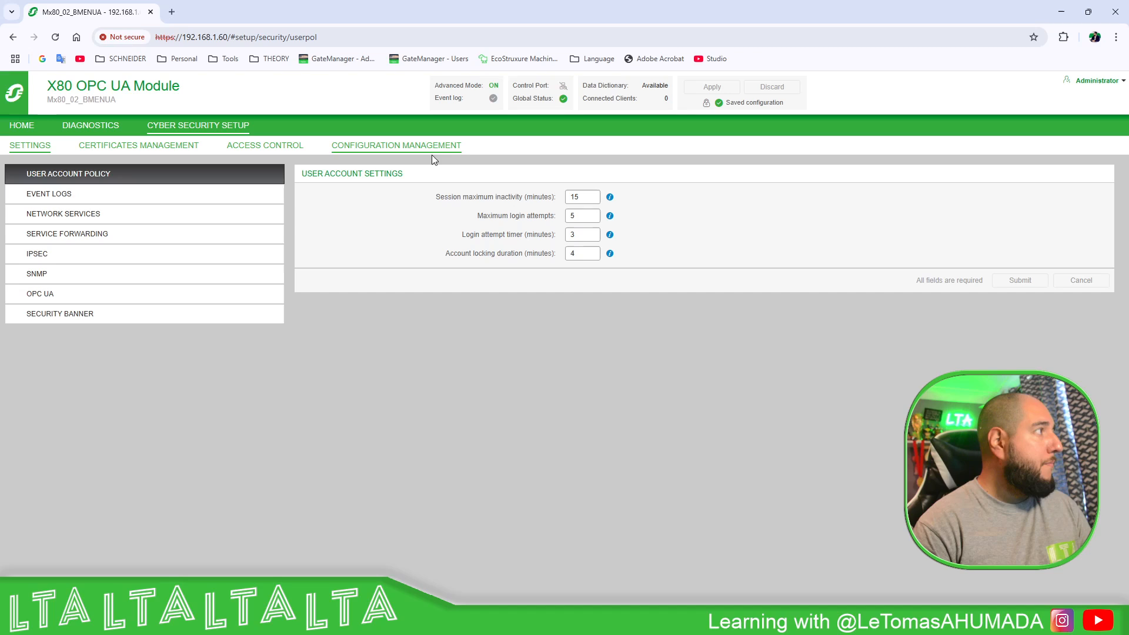
click(266, 147)
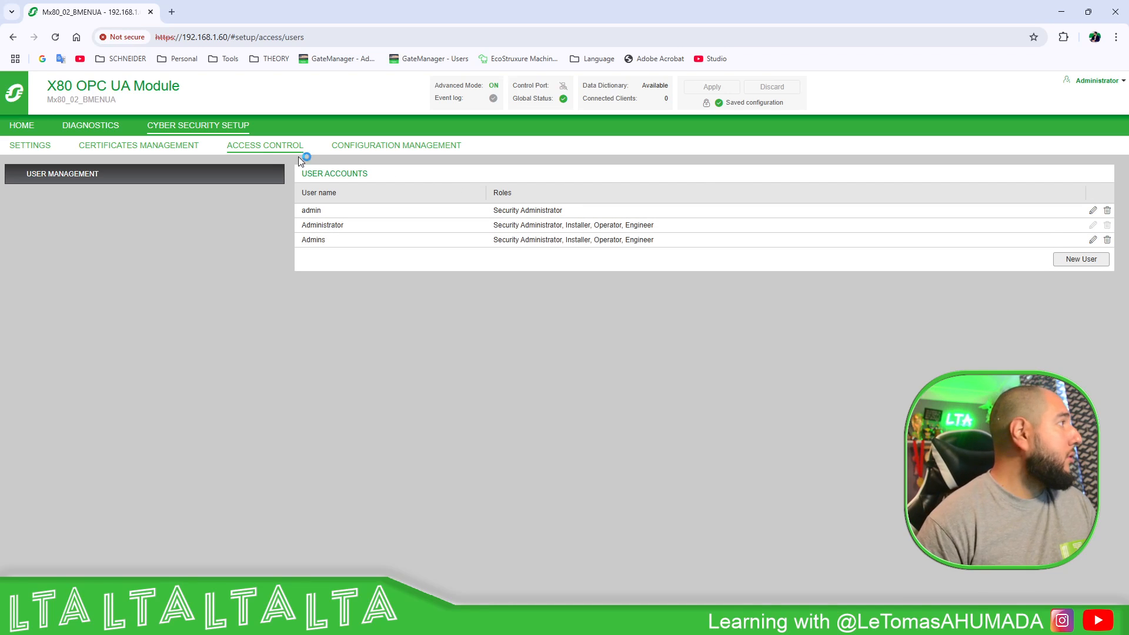
click(178, 147)
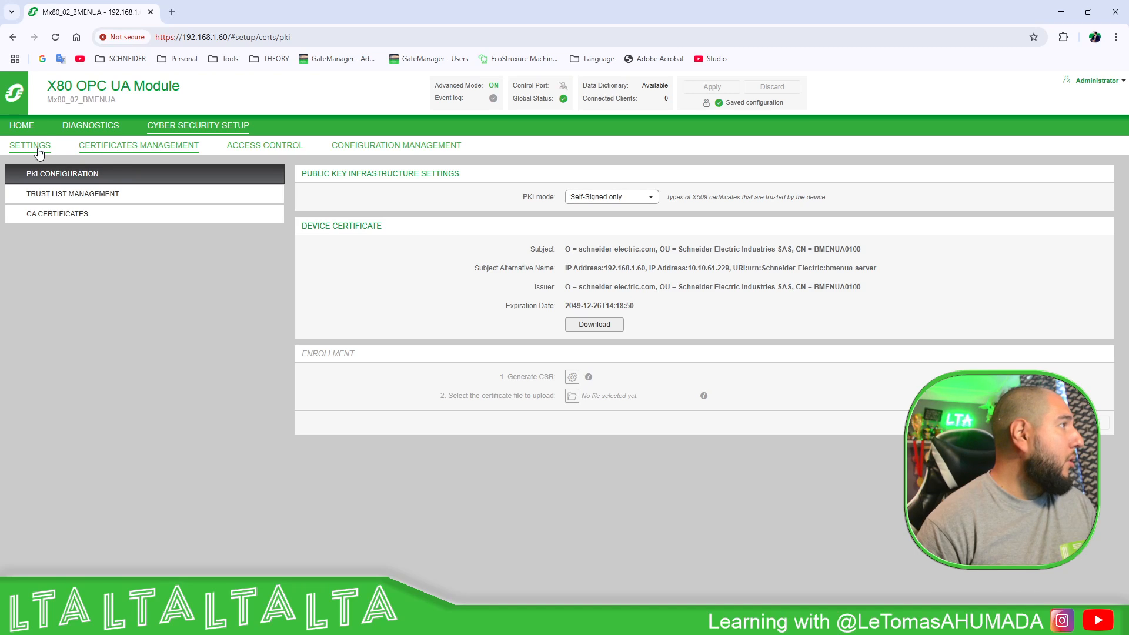
click(33, 152)
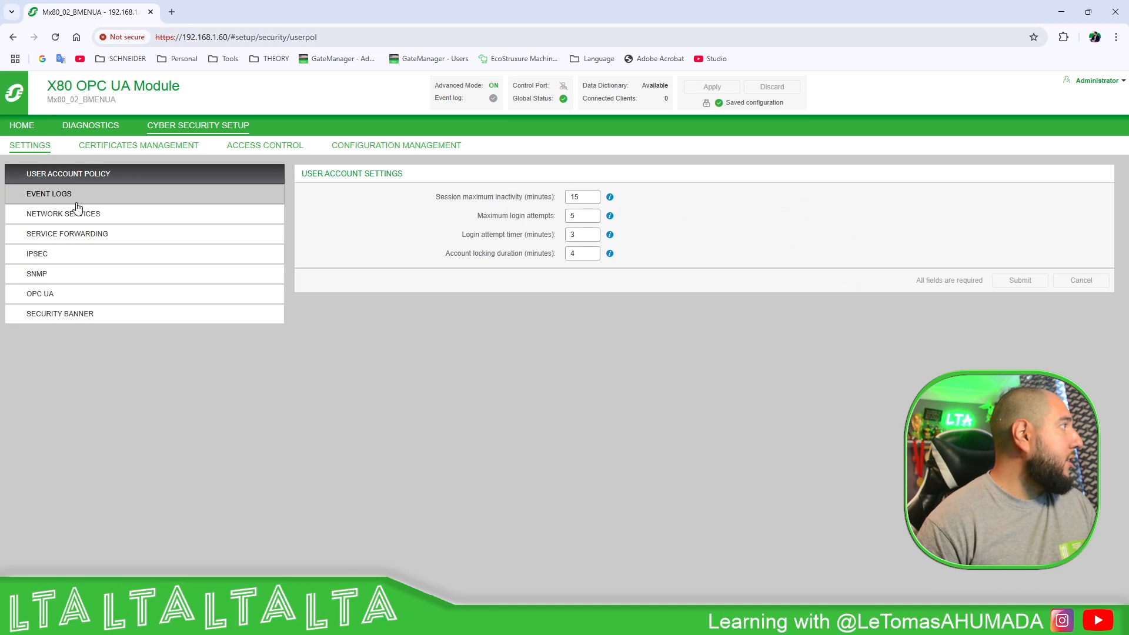
click(66, 300)
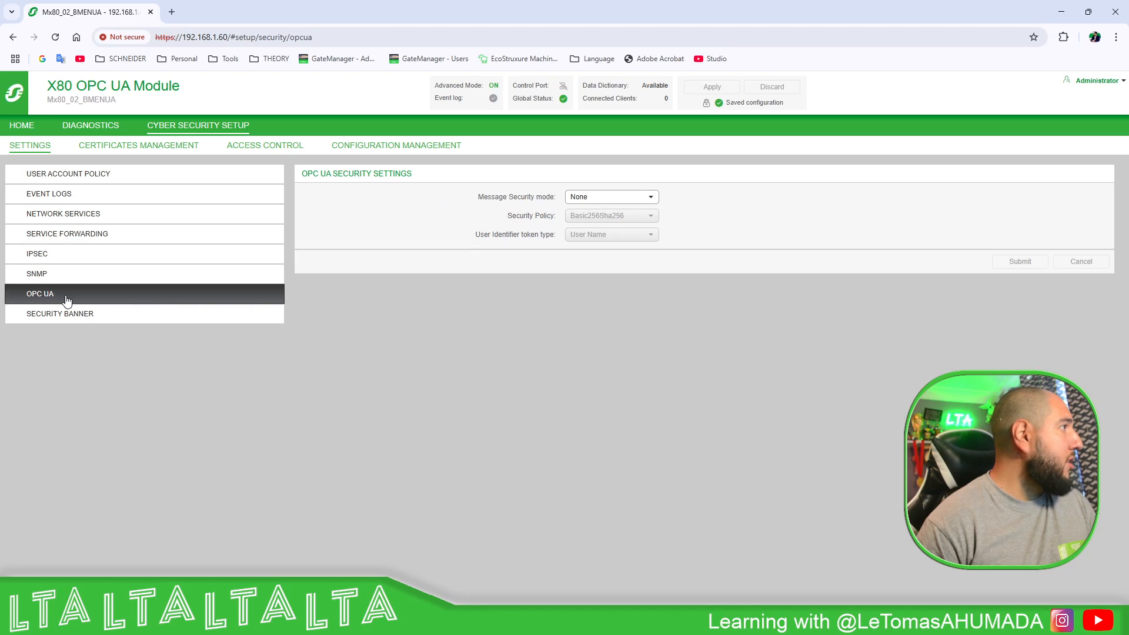
- Cycle Message Security mode through Sign and Sign & Encrypt, back to None, then go to SNMP
click(651, 199)
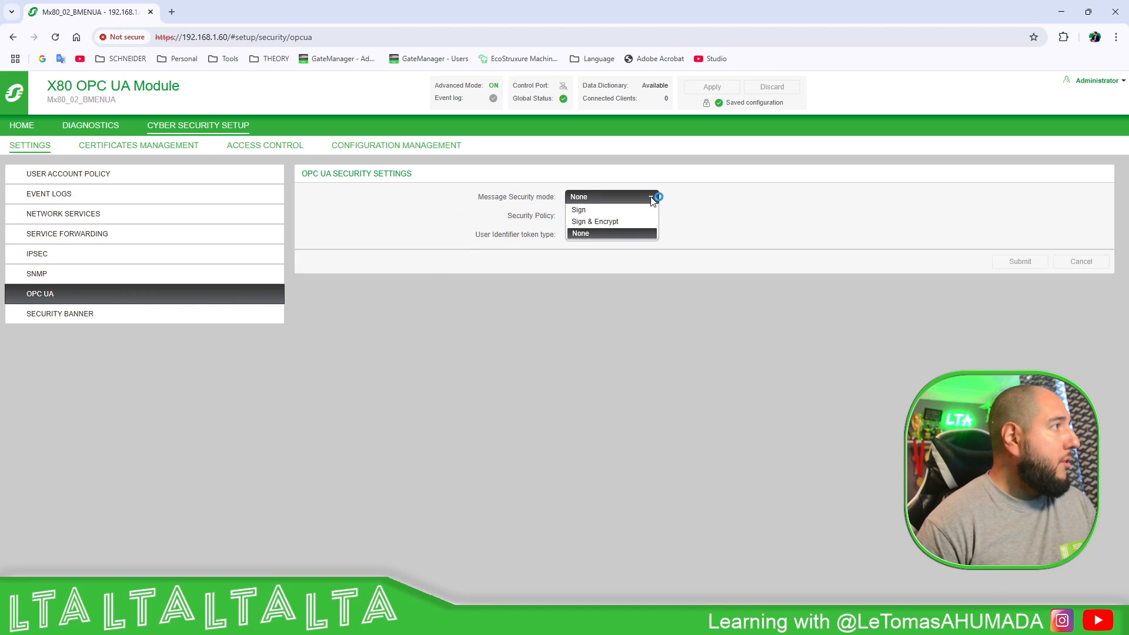
click(705, 203)
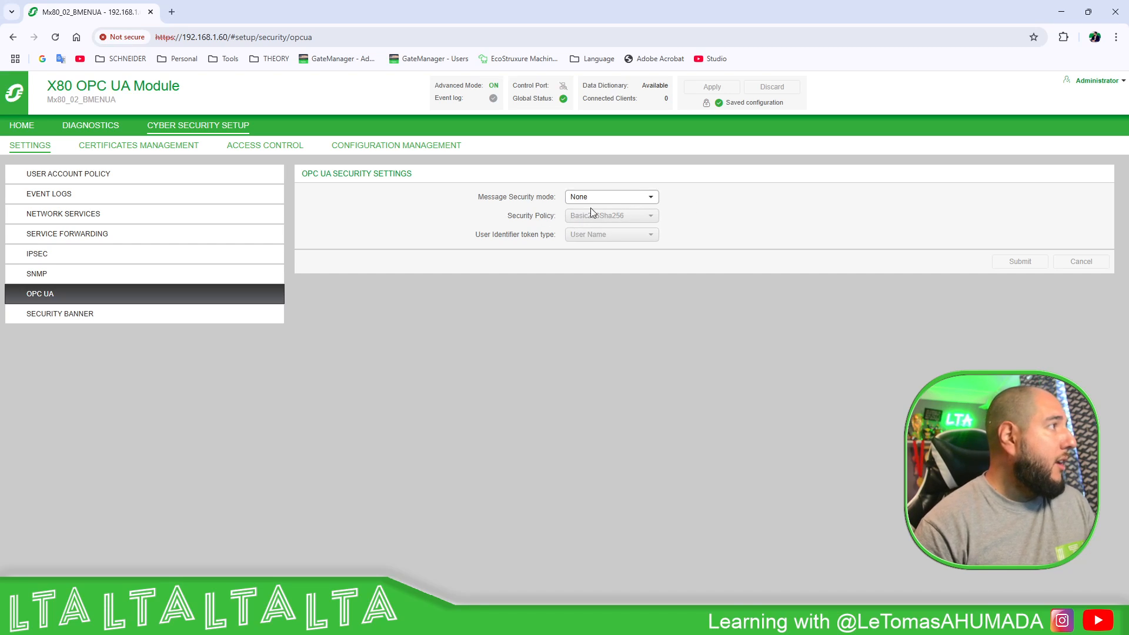
click(655, 198)
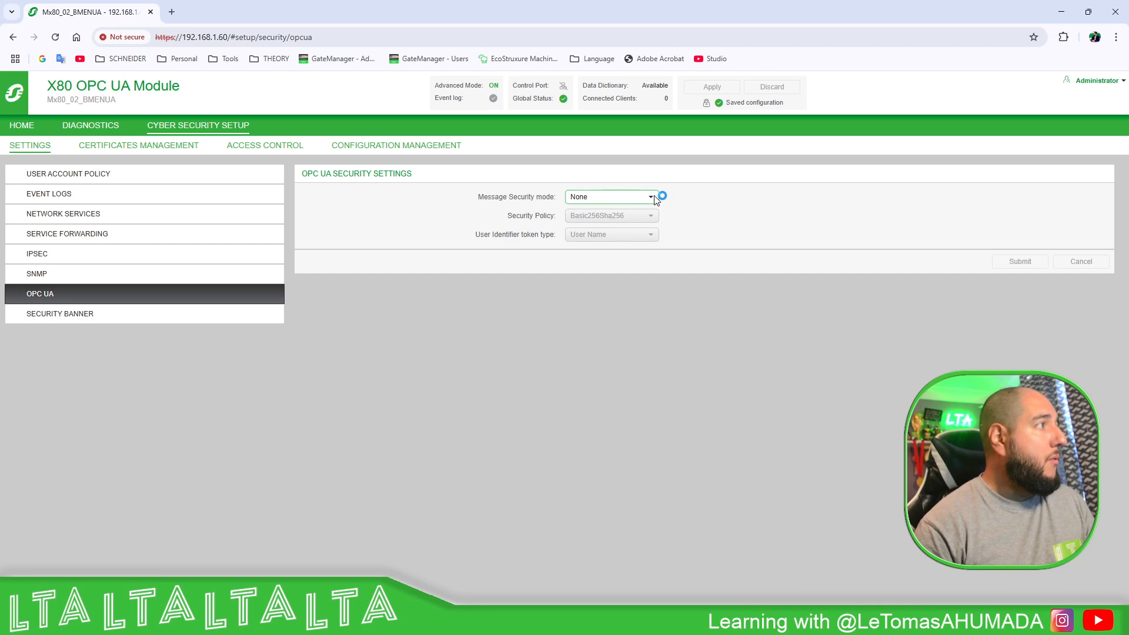
click(605, 212)
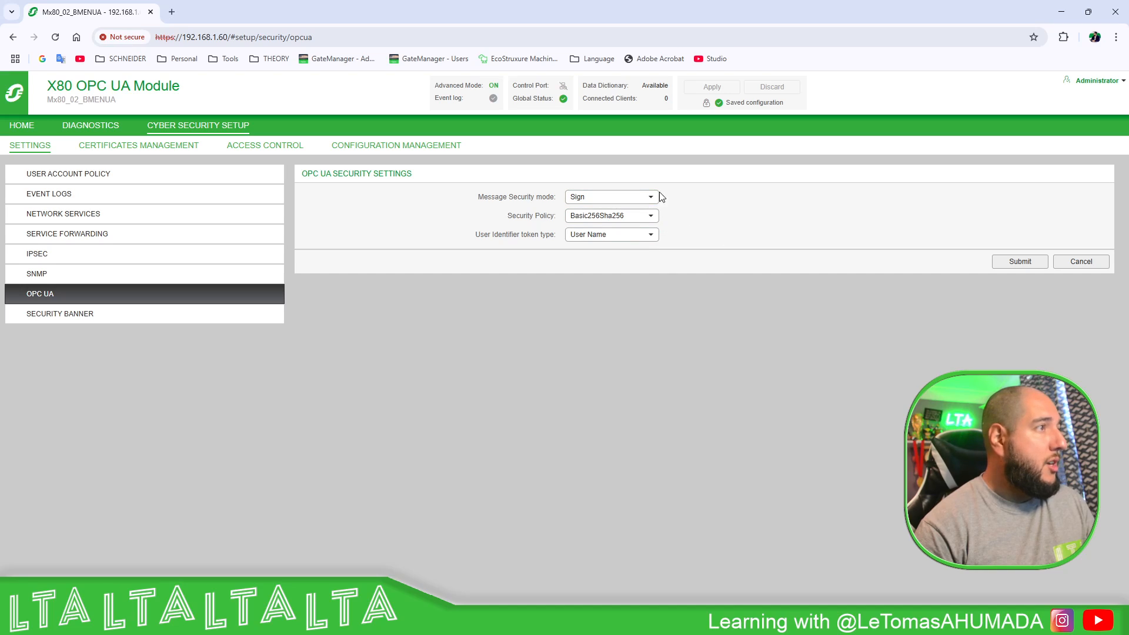
click(652, 198)
click(600, 222)
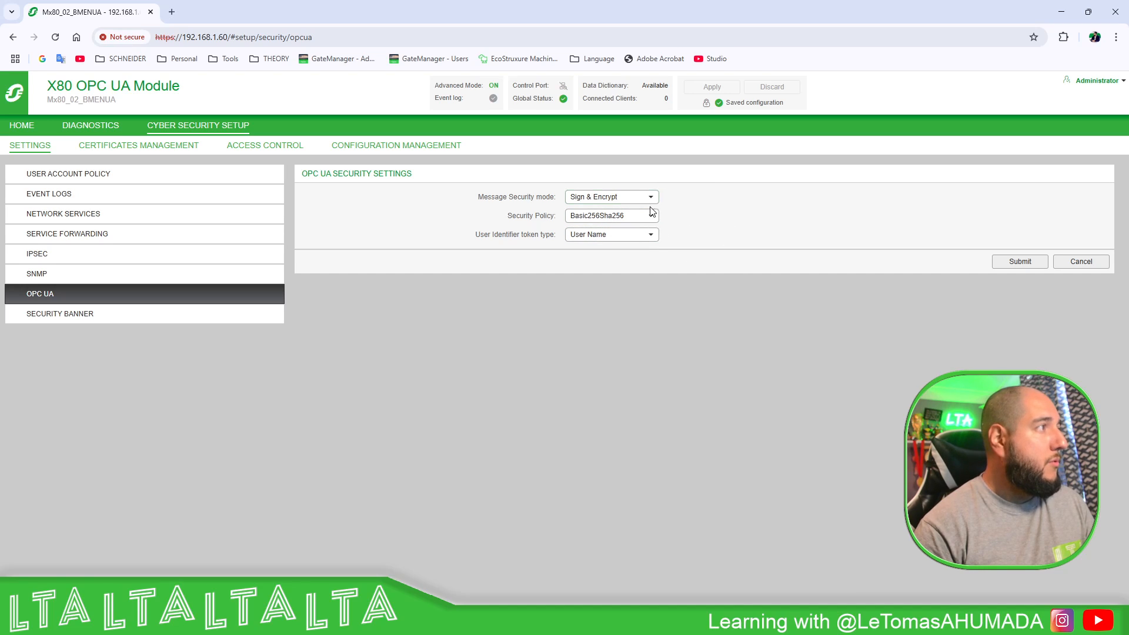
click(647, 197)
click(595, 238)
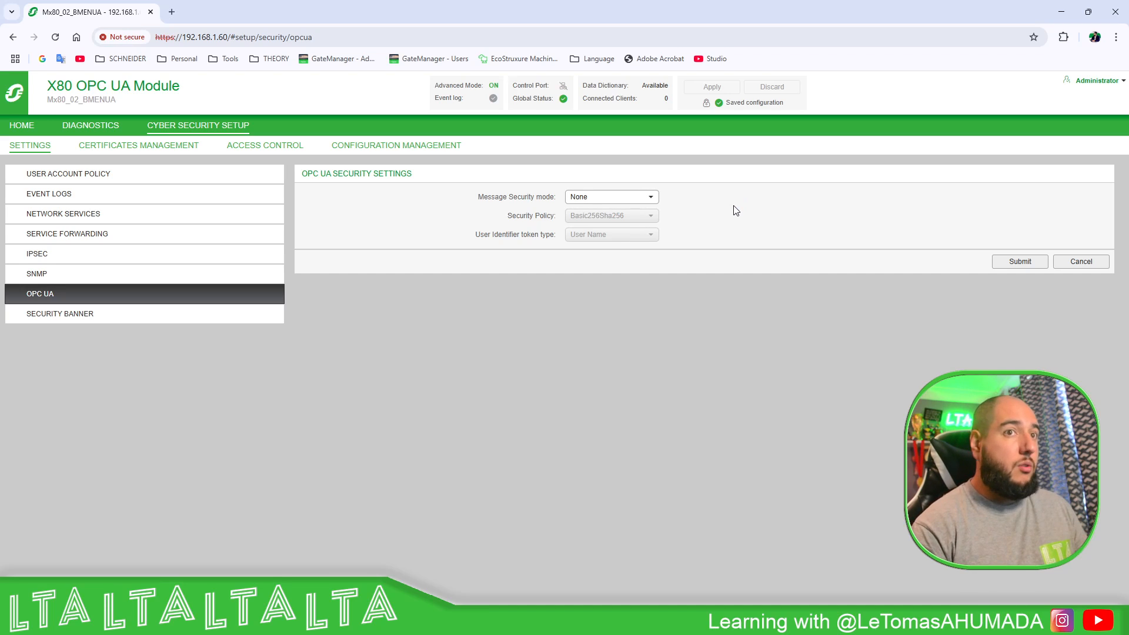
click(82, 279)
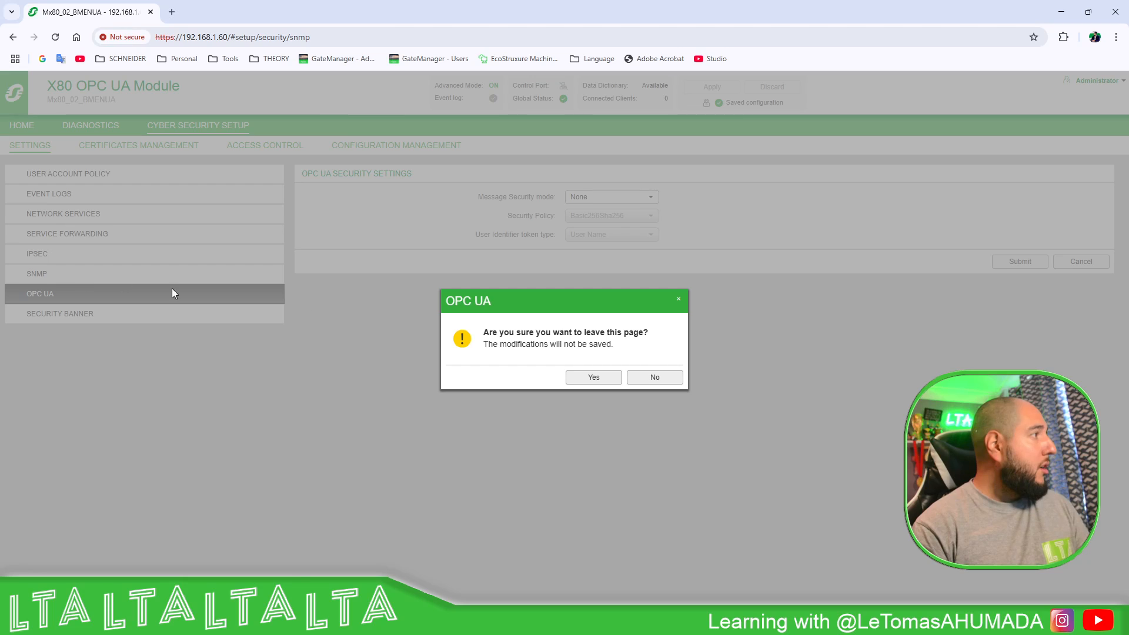
- Discard the OPC UA changes, browse IPSEC, Network Services and Service Forwarding, then switch to UaExpert
click(603, 382)
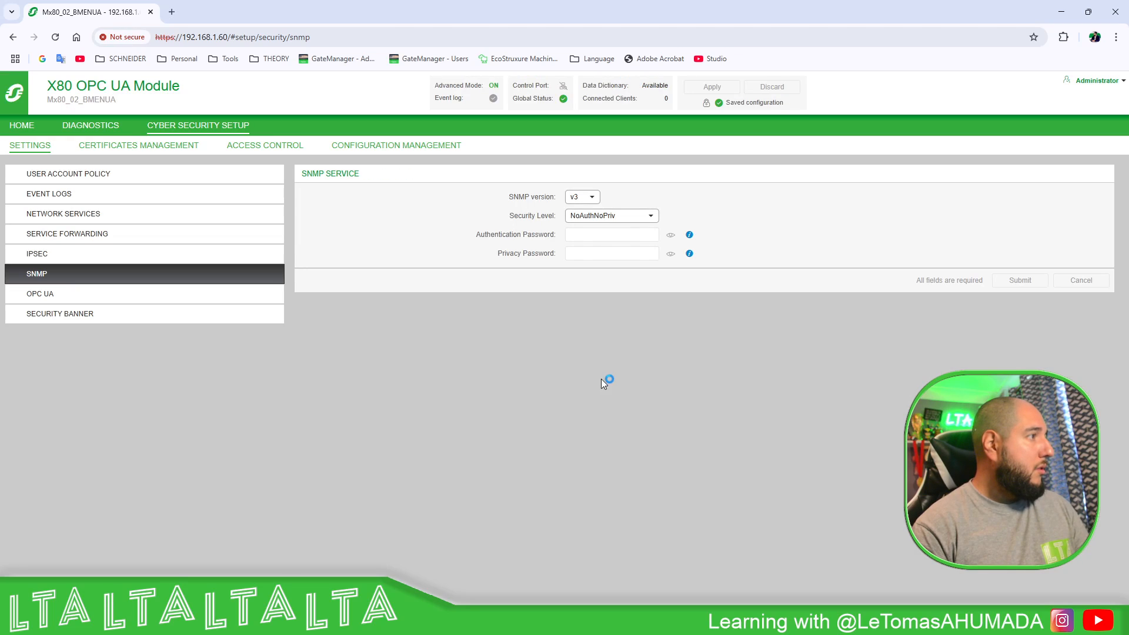
click(111, 254)
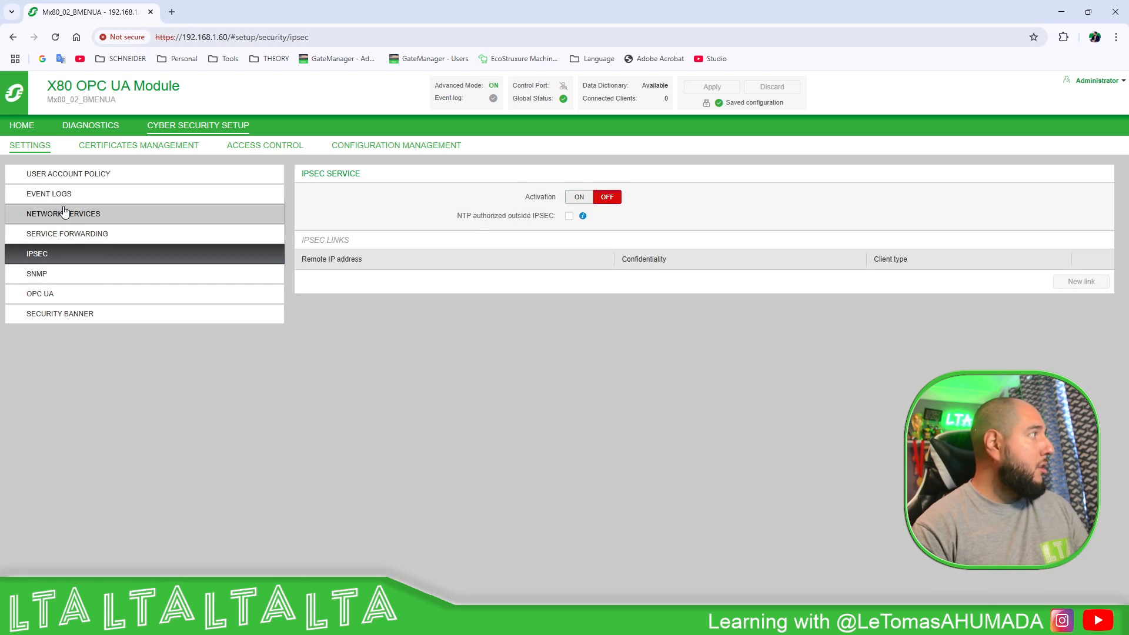
click(91, 215)
click(97, 236)
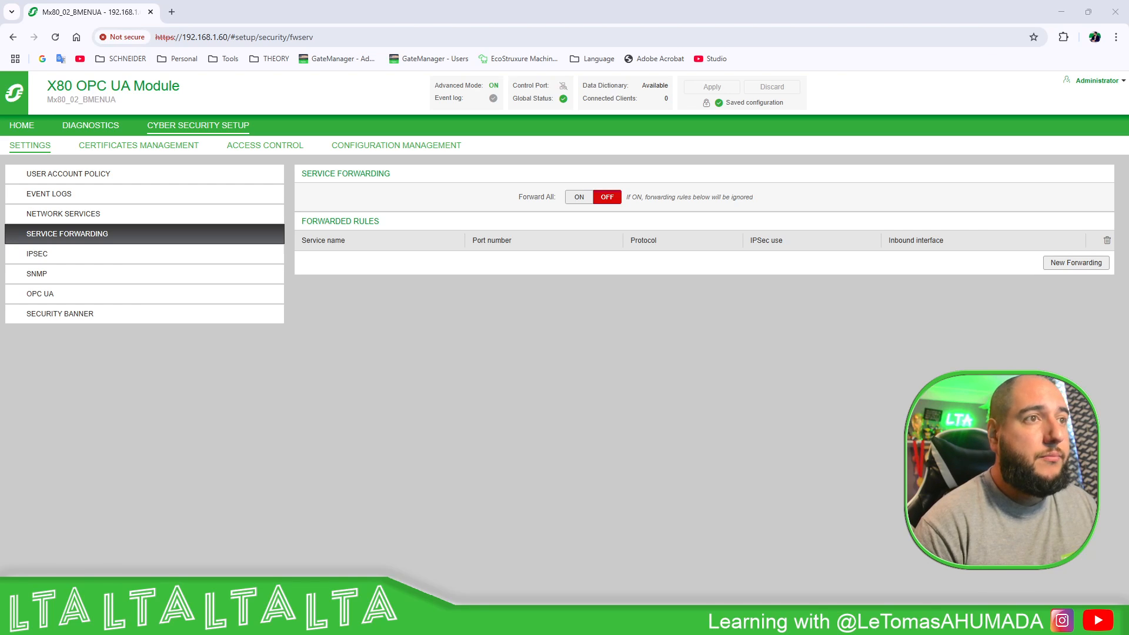
key(alt+Tab)
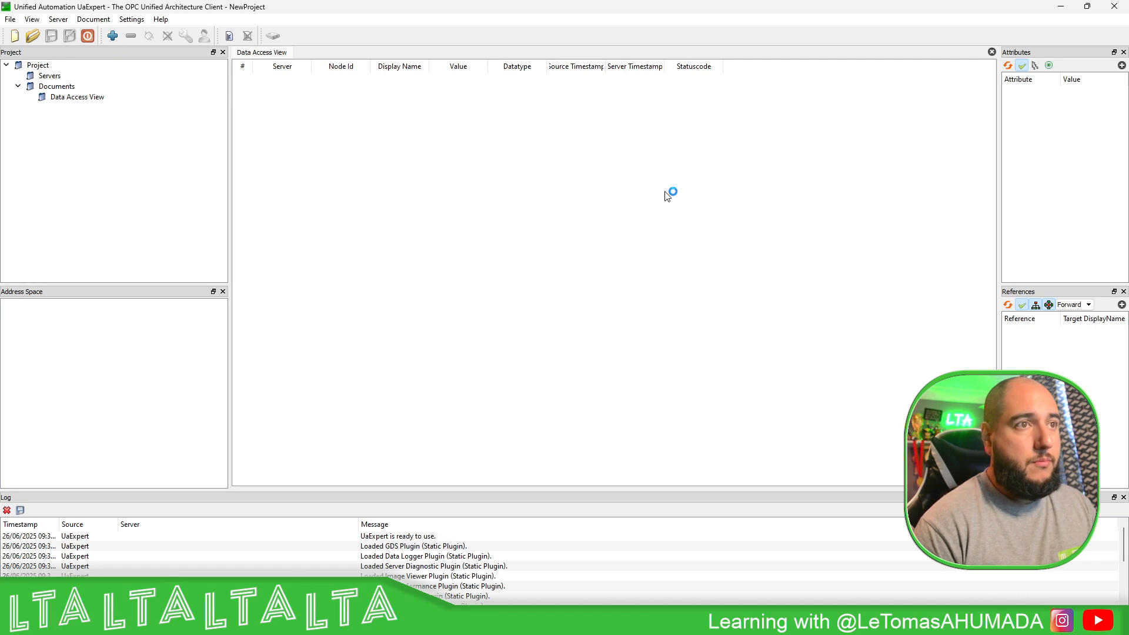
- Remove the old 192.168.1.60:4840 discovery entry and type 192.168.1.60 as a new custom discovery URL
click(114, 40)
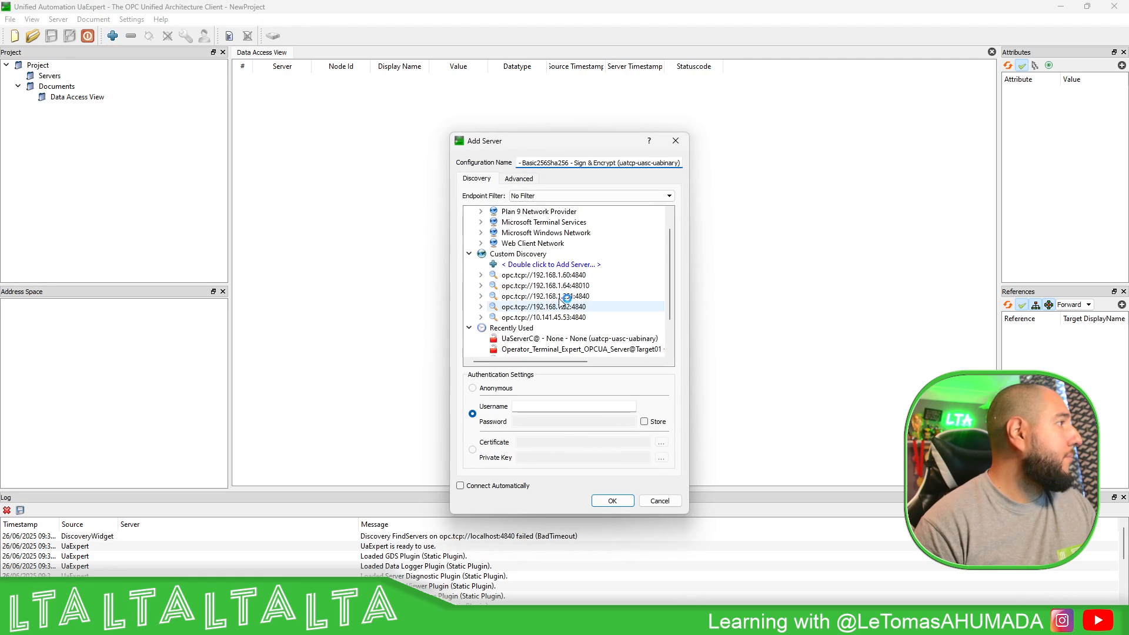
click(571, 276)
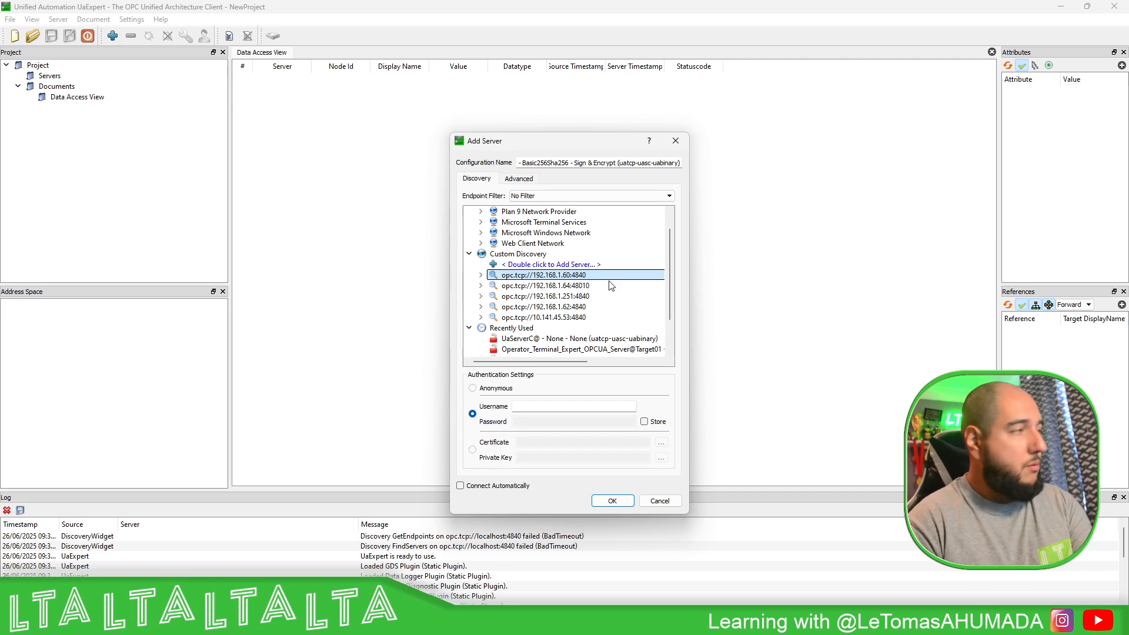
key(Delete)
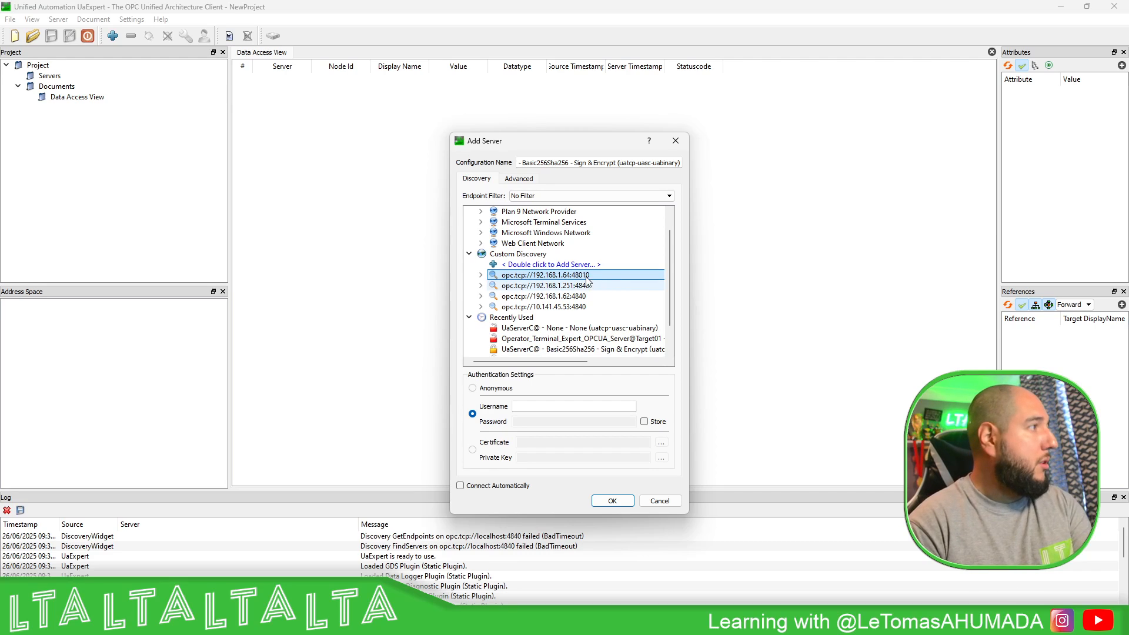
double_click(530, 266)
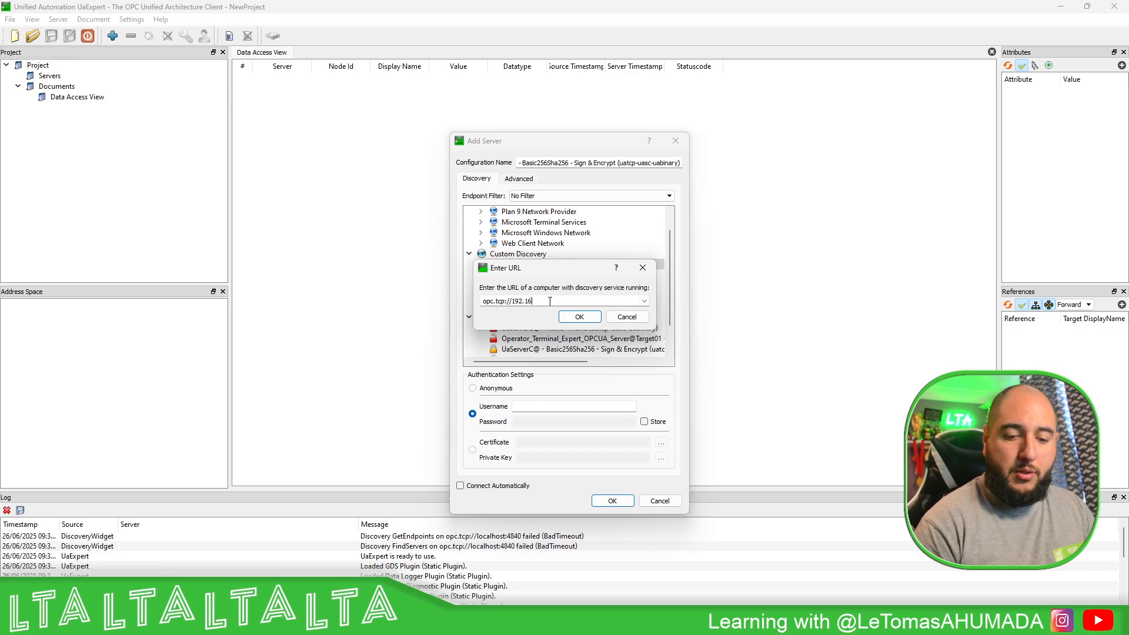
text(192.168.1.60:4840)
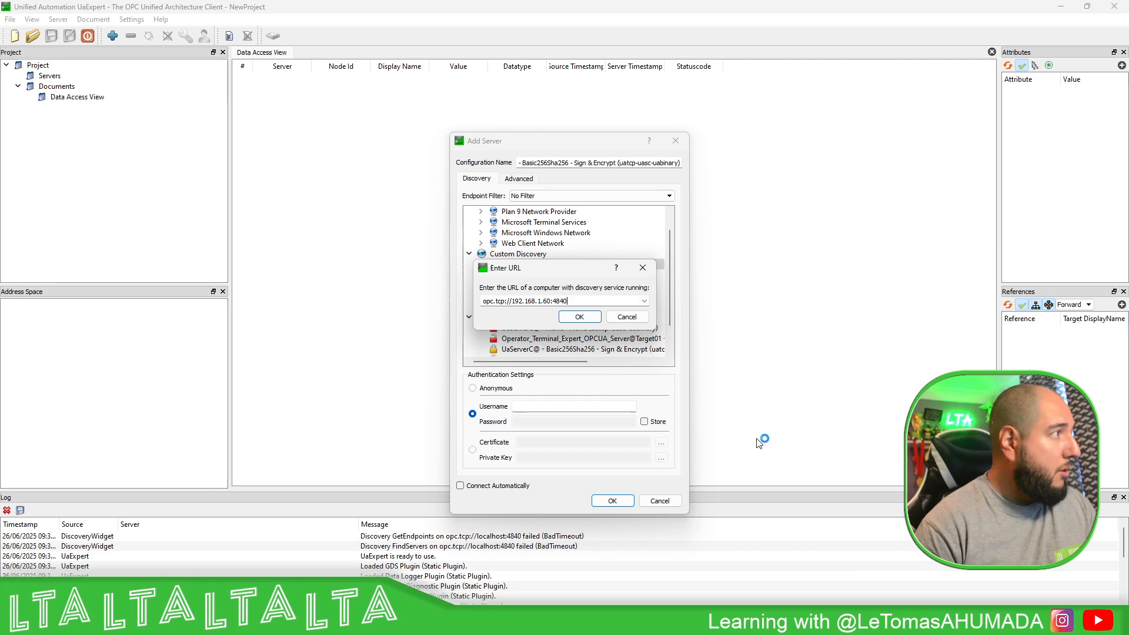
click(606, 621)
click(537, 552)
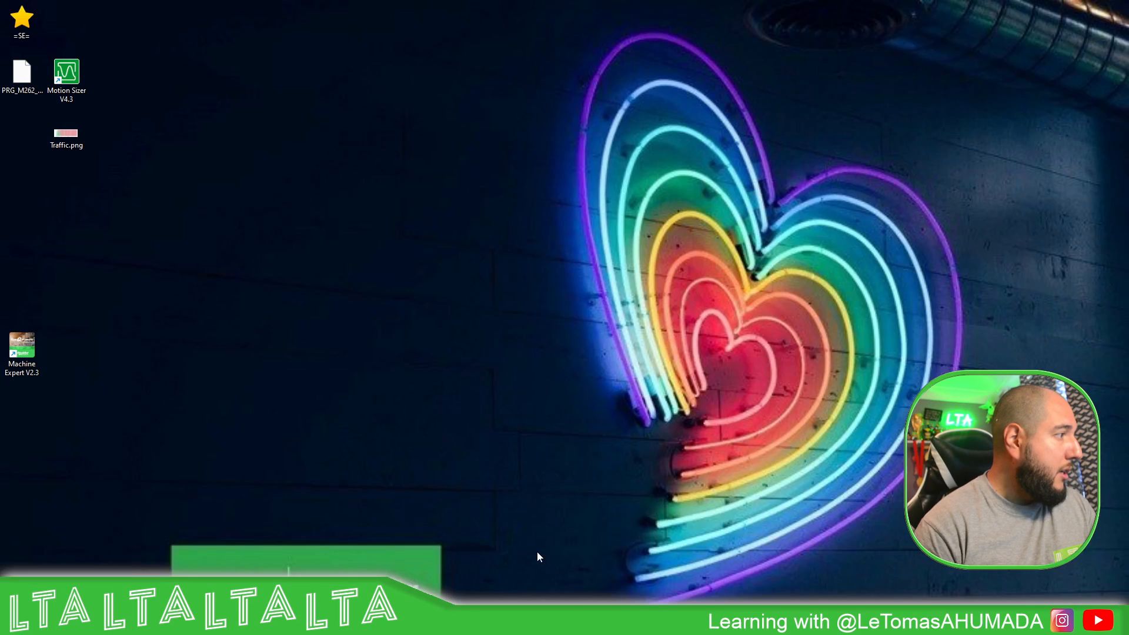
click(606, 621)
click(655, 544)
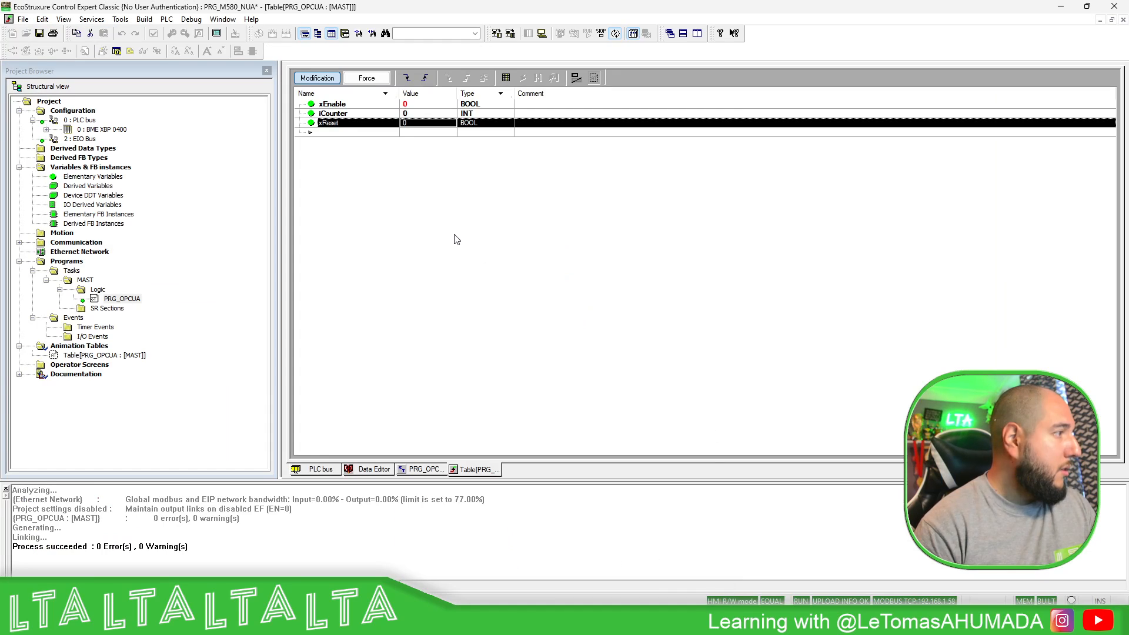
double_click(120, 130)
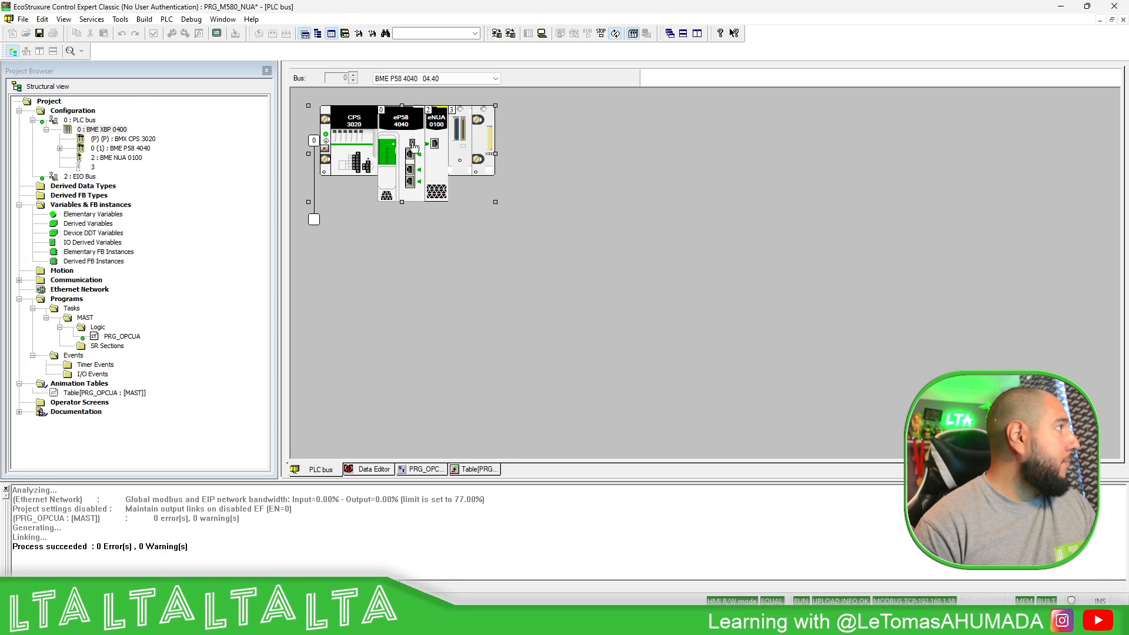
double_click(444, 169)
click(377, 101)
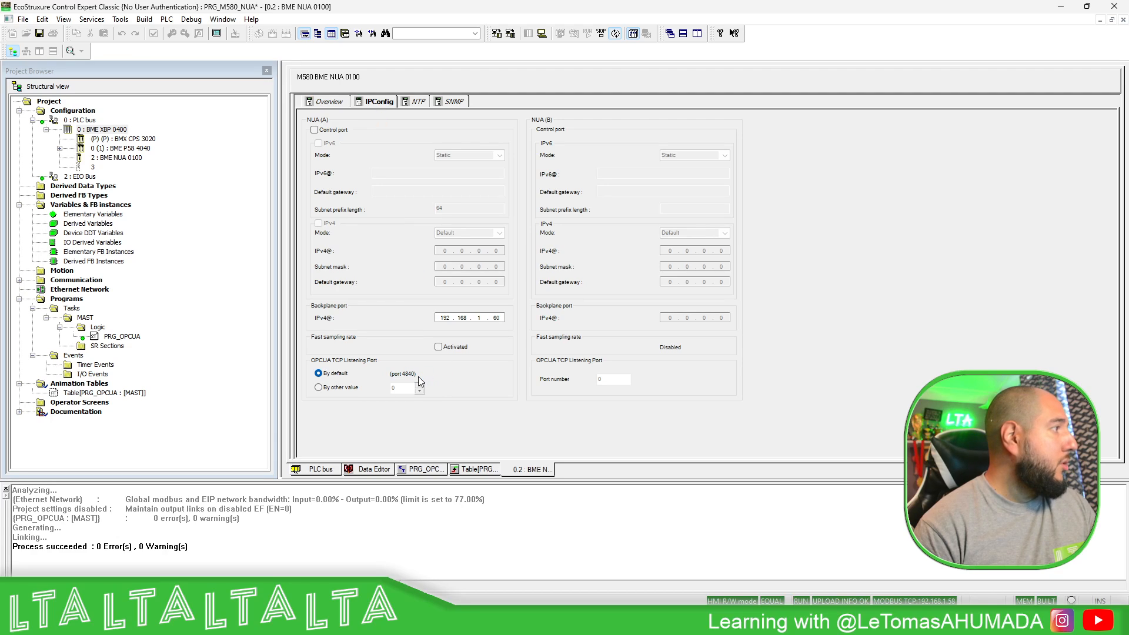
double_click(110, 131)
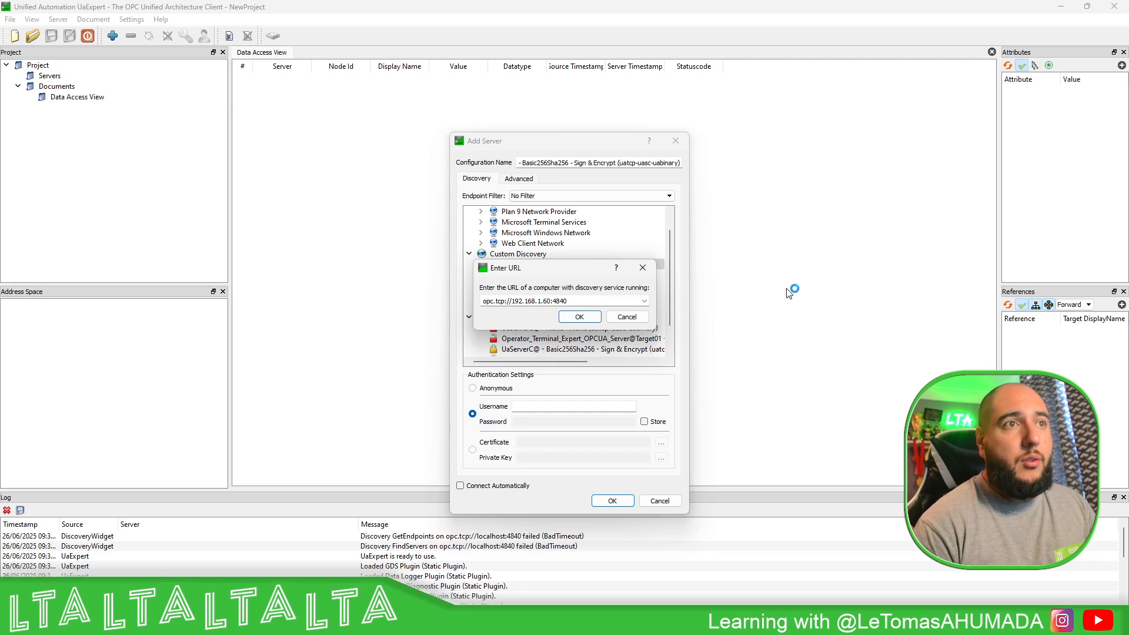
- Confirm the discovery URL and add bmenua-server's None - None endpoint to the project
click(579, 316)
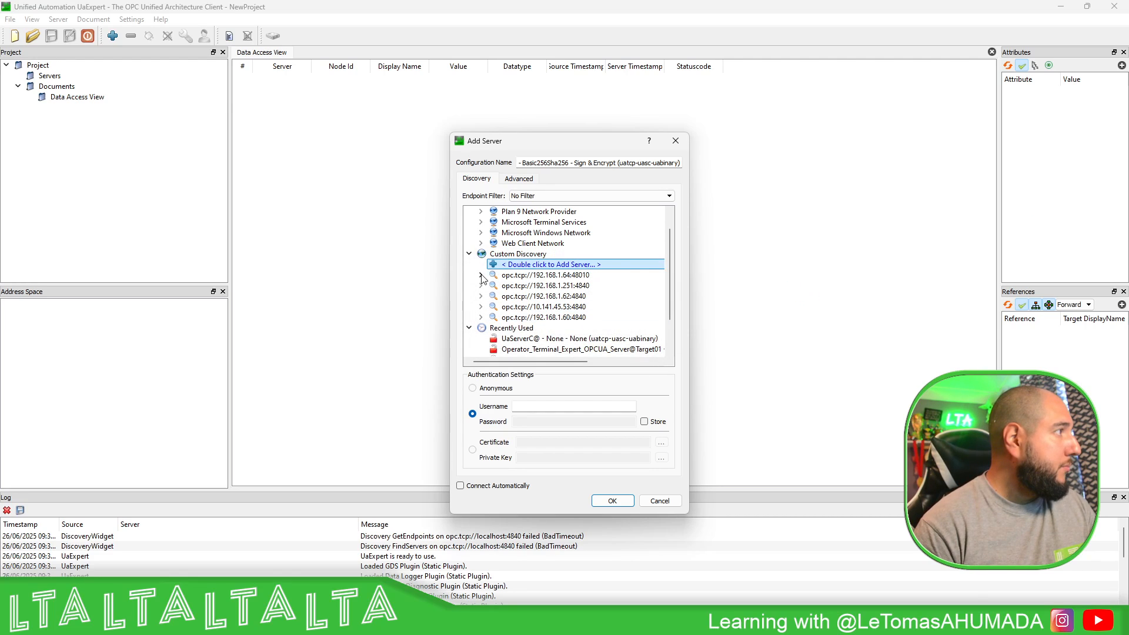
click(480, 317)
click(531, 330)
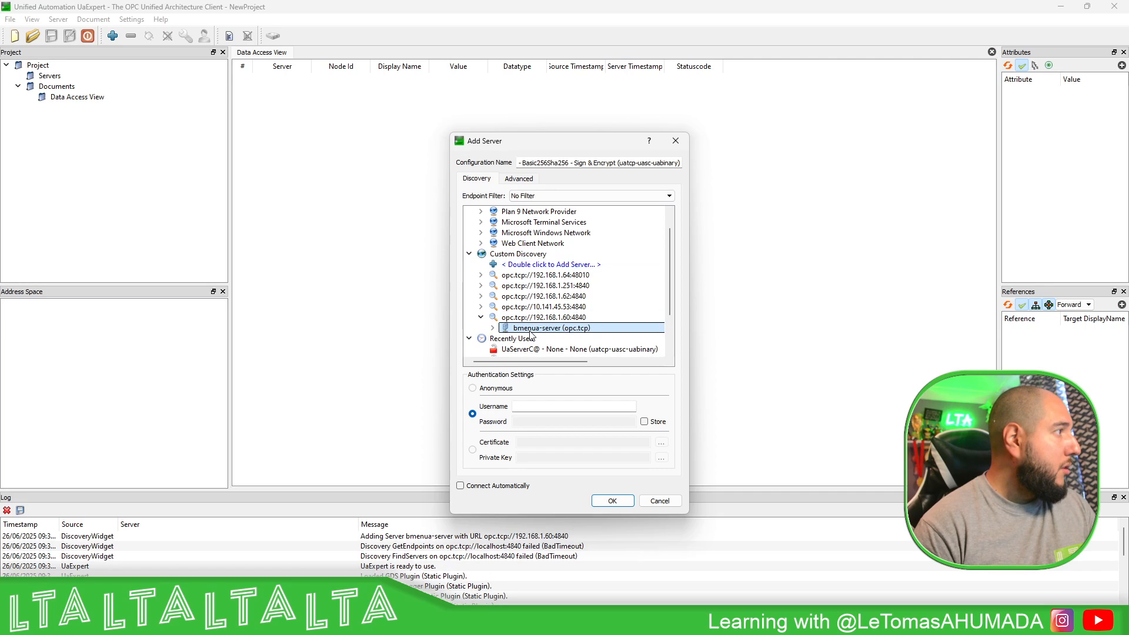
click(493, 328)
click(545, 340)
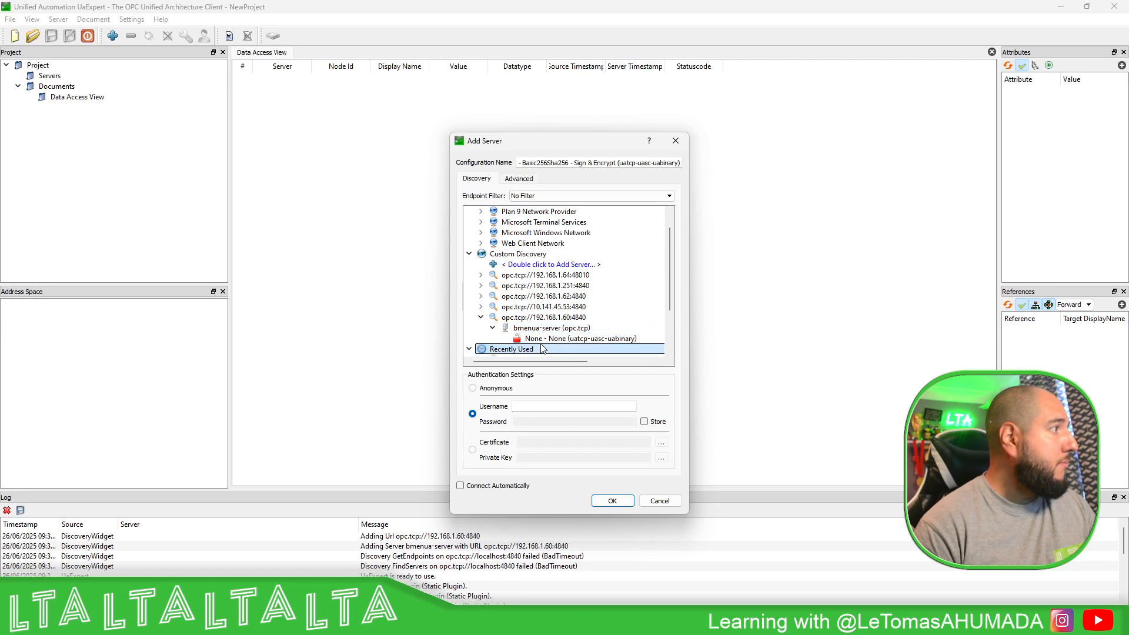
double_click(546, 340)
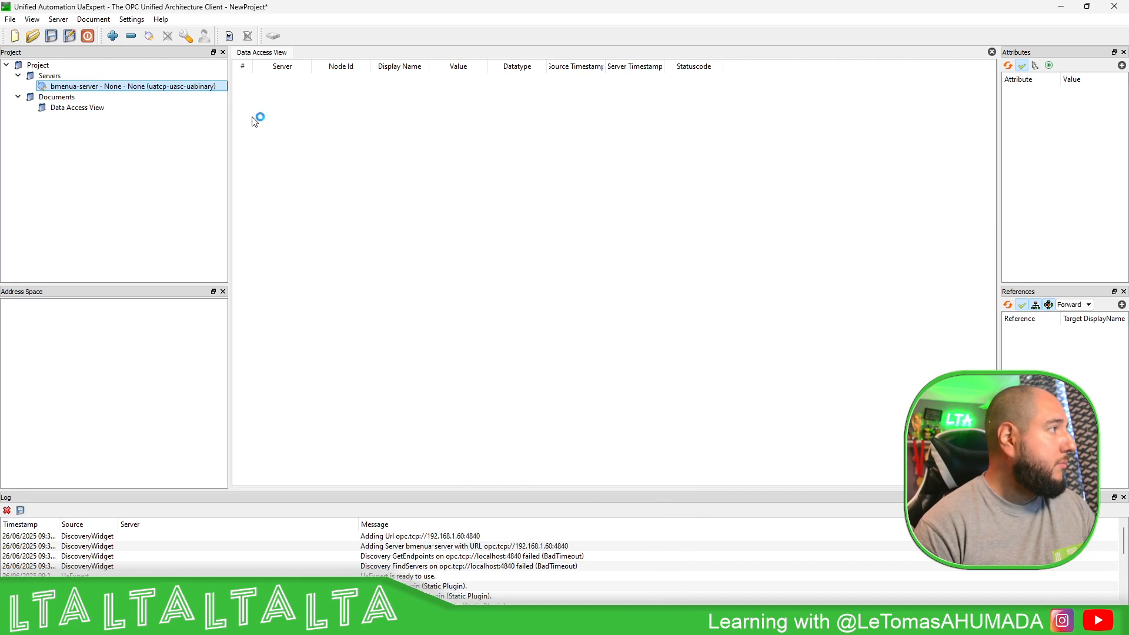
- Connect to bmenua-server and drag iCounter, xEnable and xReset into the Data Access View
click(148, 37)
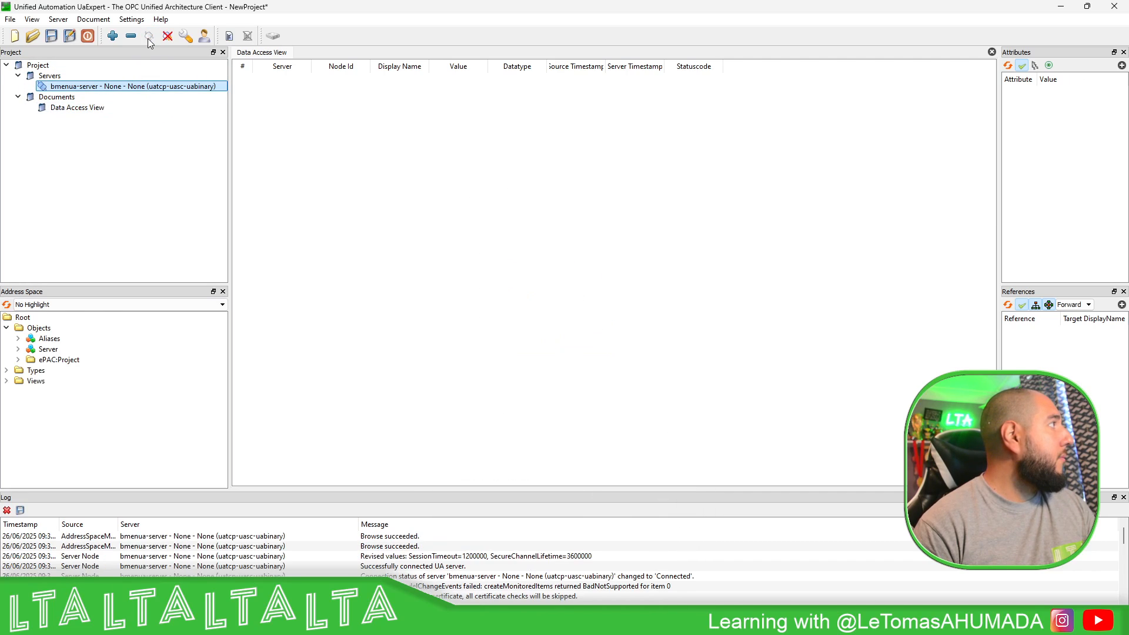
click(18, 359)
click(62, 381)
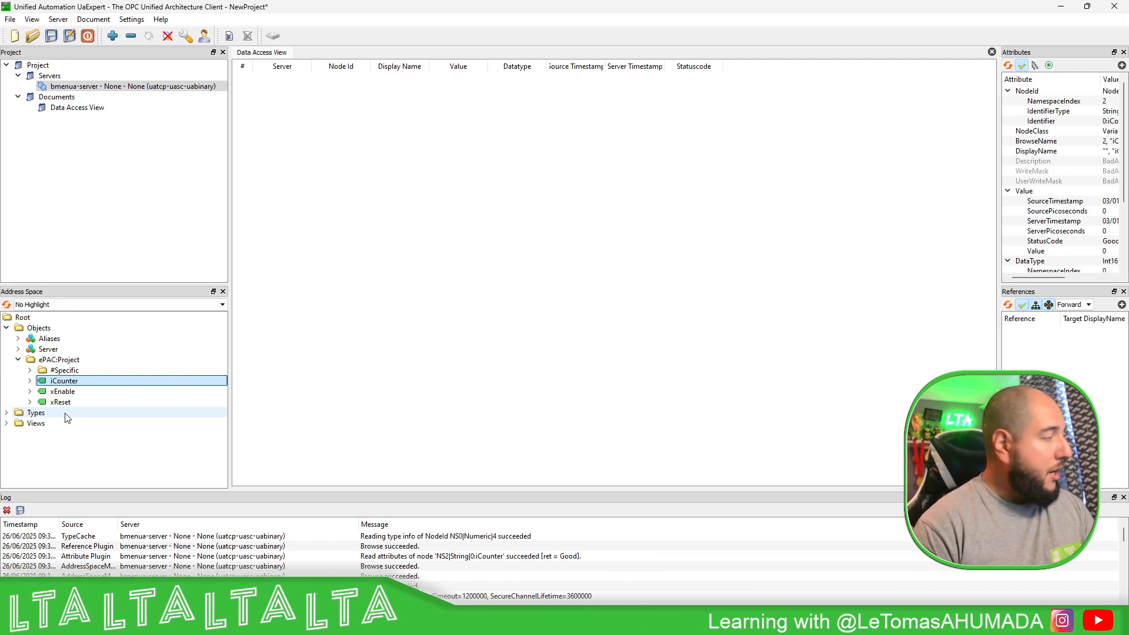
shift+click(69, 403)
drag(100, 401, 411, 206)
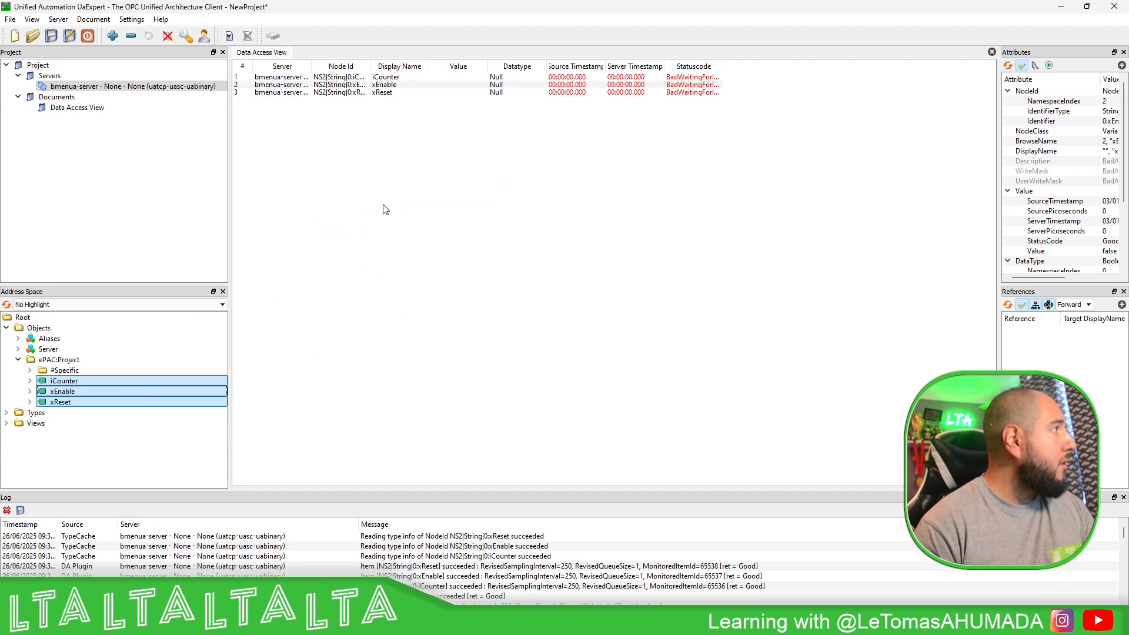
- Widen the Node Id column and enlarge the UaExpert window so the values are visible
double_click(370, 65)
drag(531, 114, 731, 59)
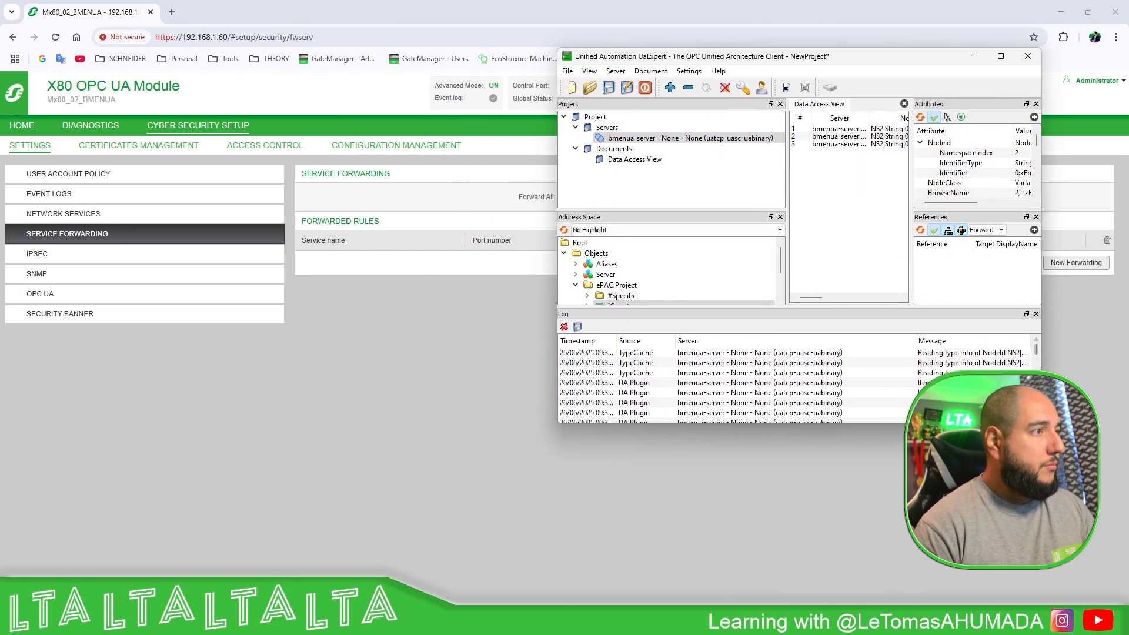
drag(1041, 422, 1111, 578)
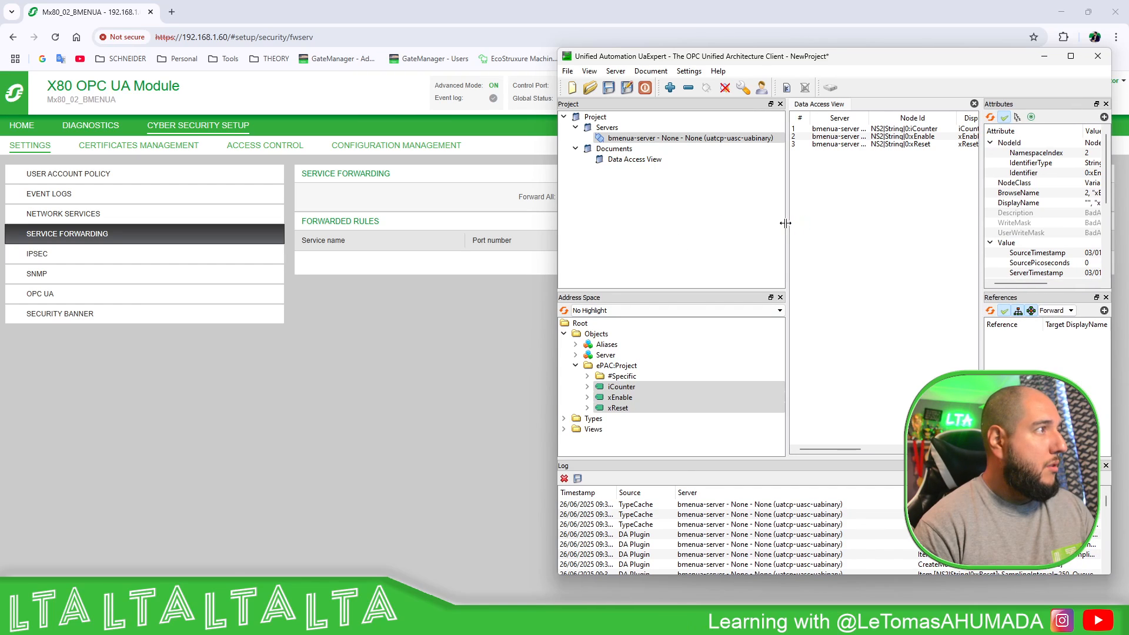
drag(785, 223, 693, 223)
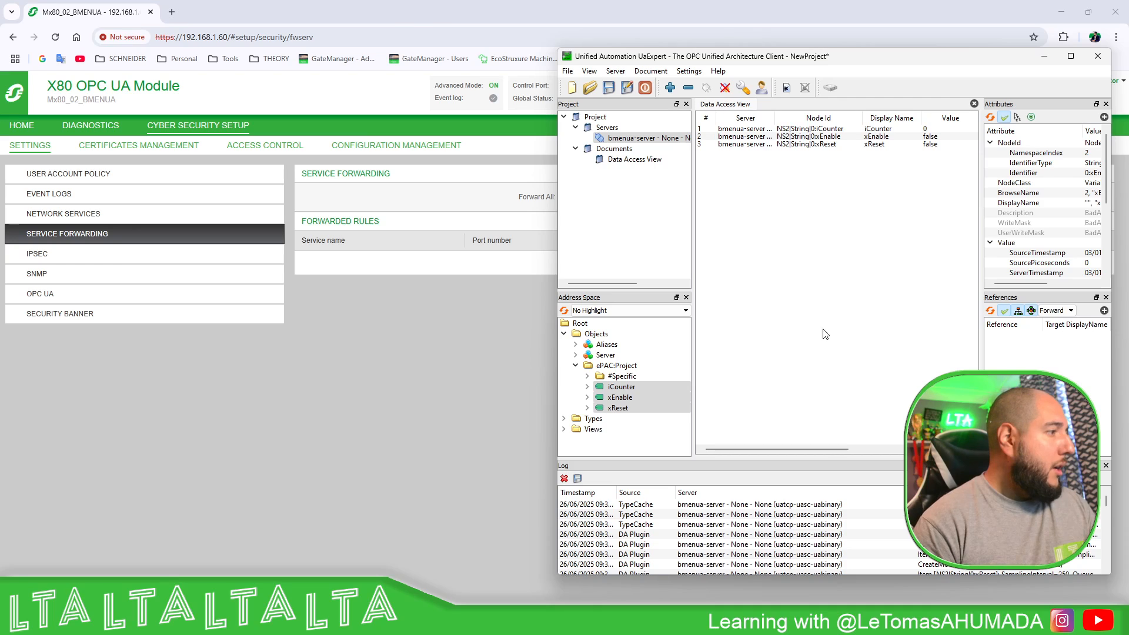
- Open the Table[PRG_OPCUA] animation table in Control Expert
mouse_move(605, 620)
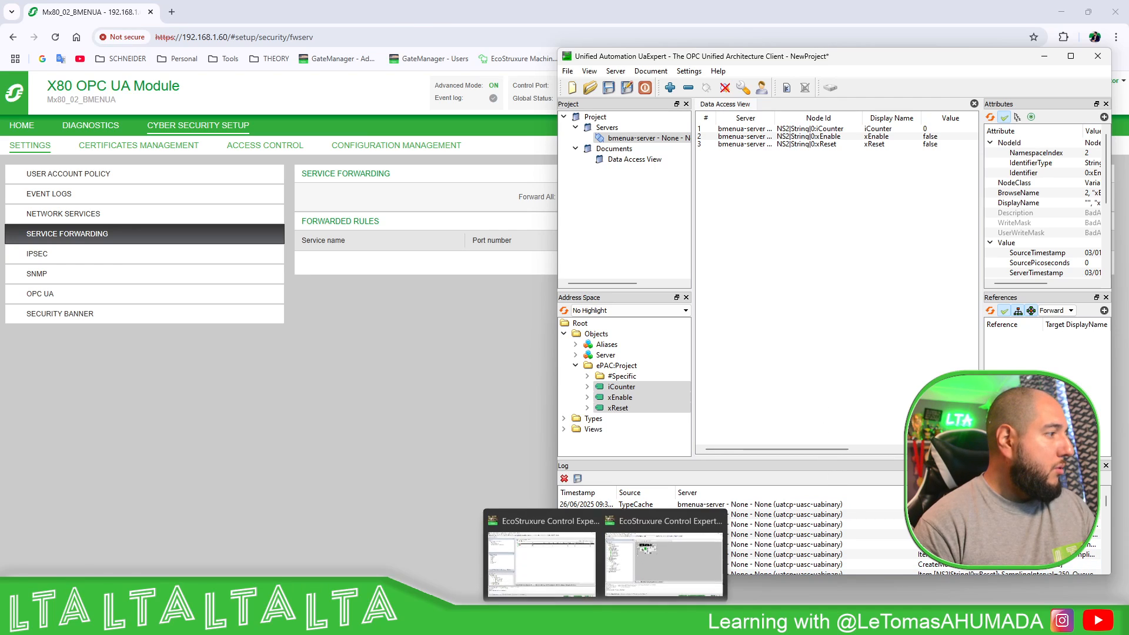
click(647, 559)
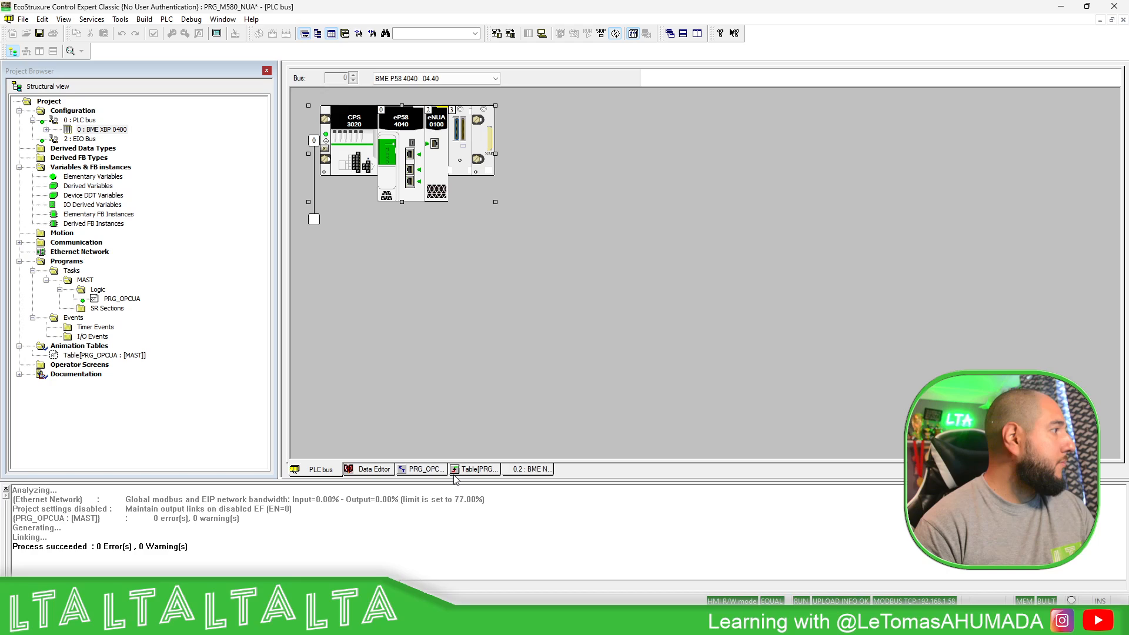
click(475, 468)
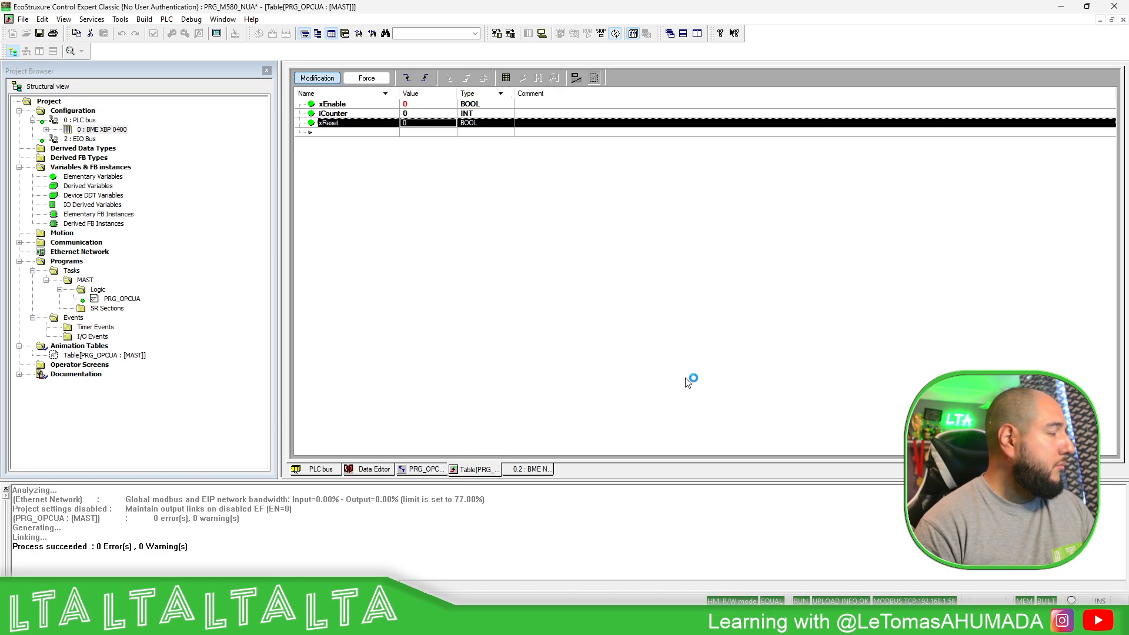
- From UaExpert, write xEnable true to run iCounter, then write it back to false
click(735, 621)
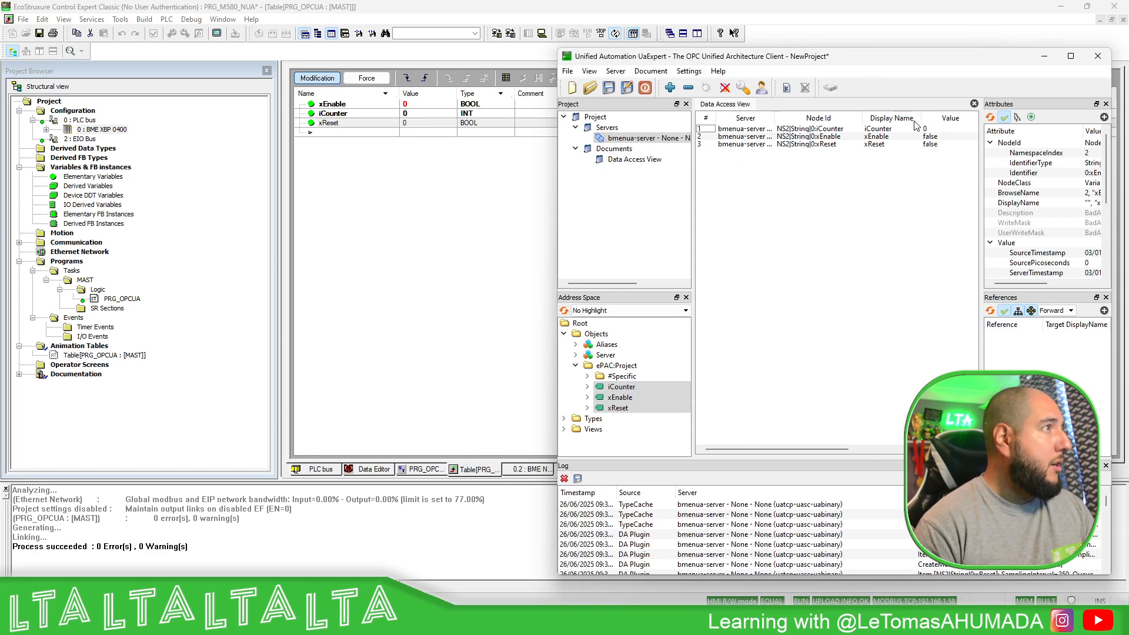
double_click(930, 137)
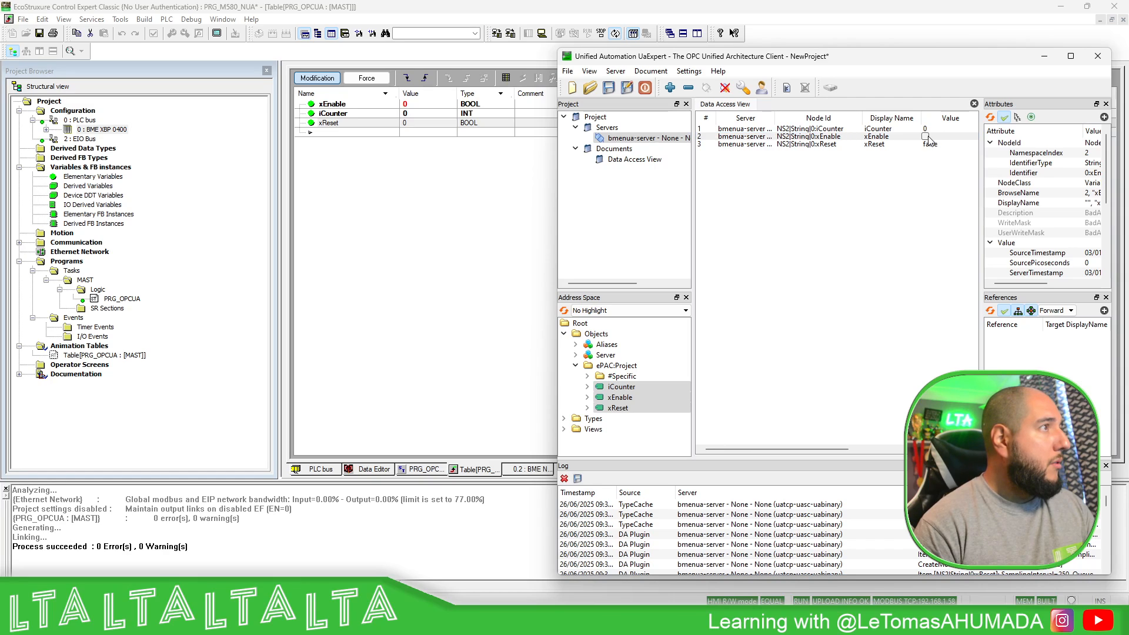
click(926, 137)
key(Return)
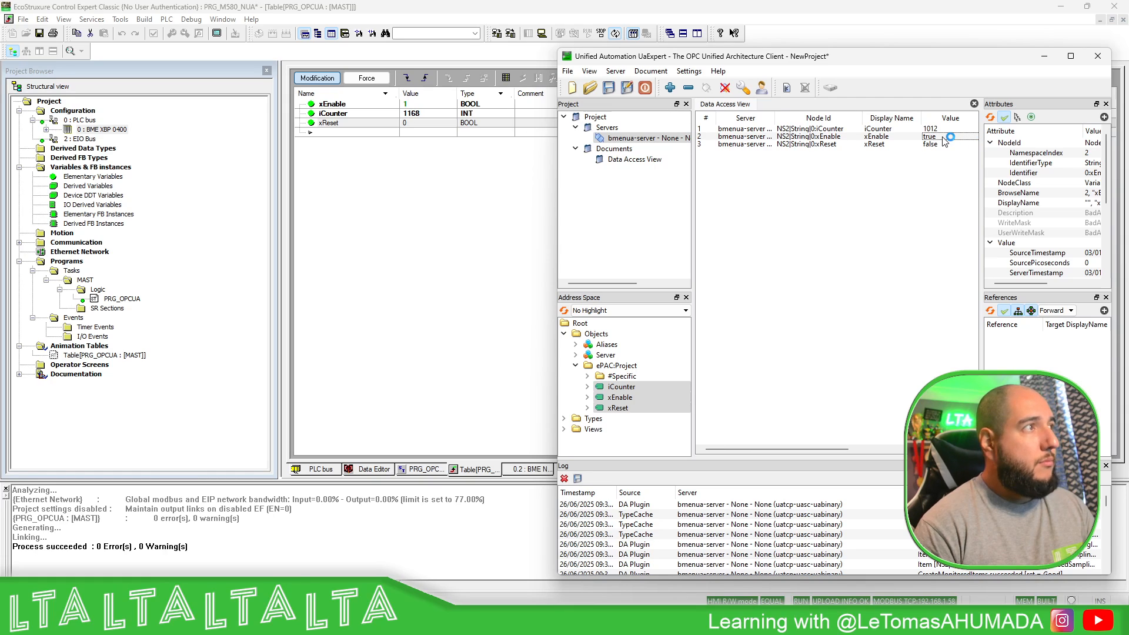
double_click(942, 137)
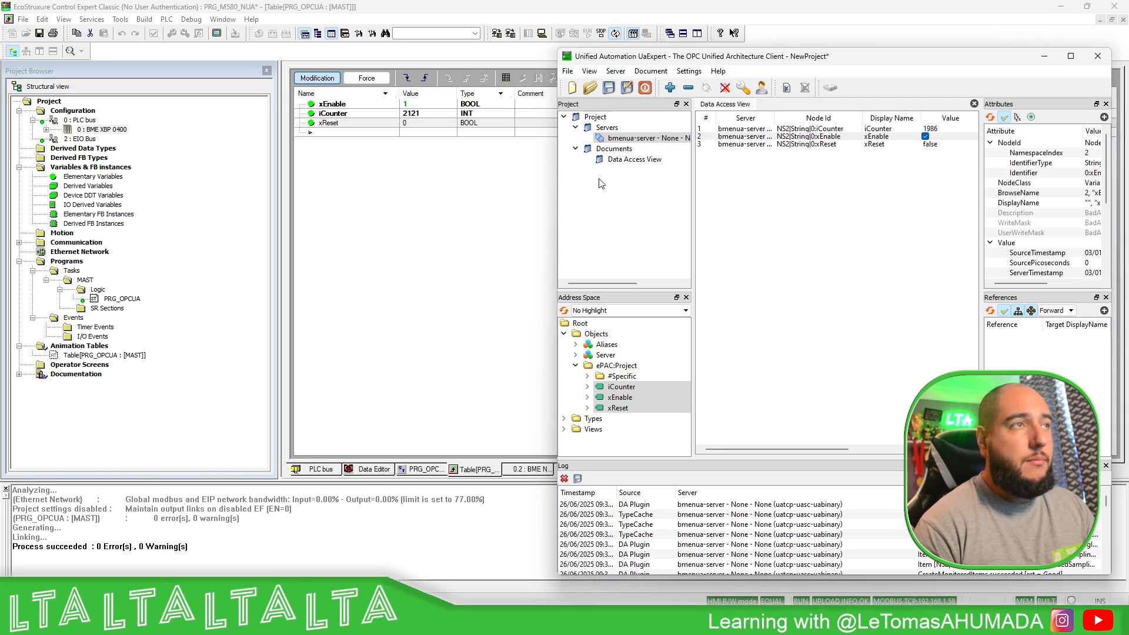
click(925, 137)
key(Return)
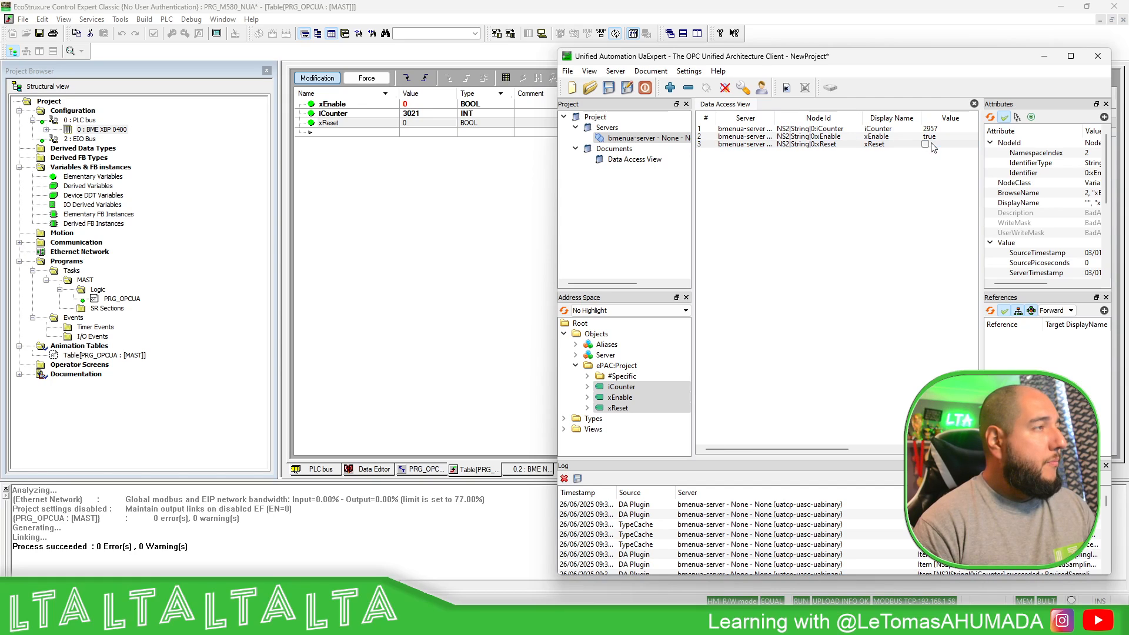
- Write xReset true to zero iCounter, set it back to false, and minimize UaExpert
double_click(925, 144)
click(925, 144)
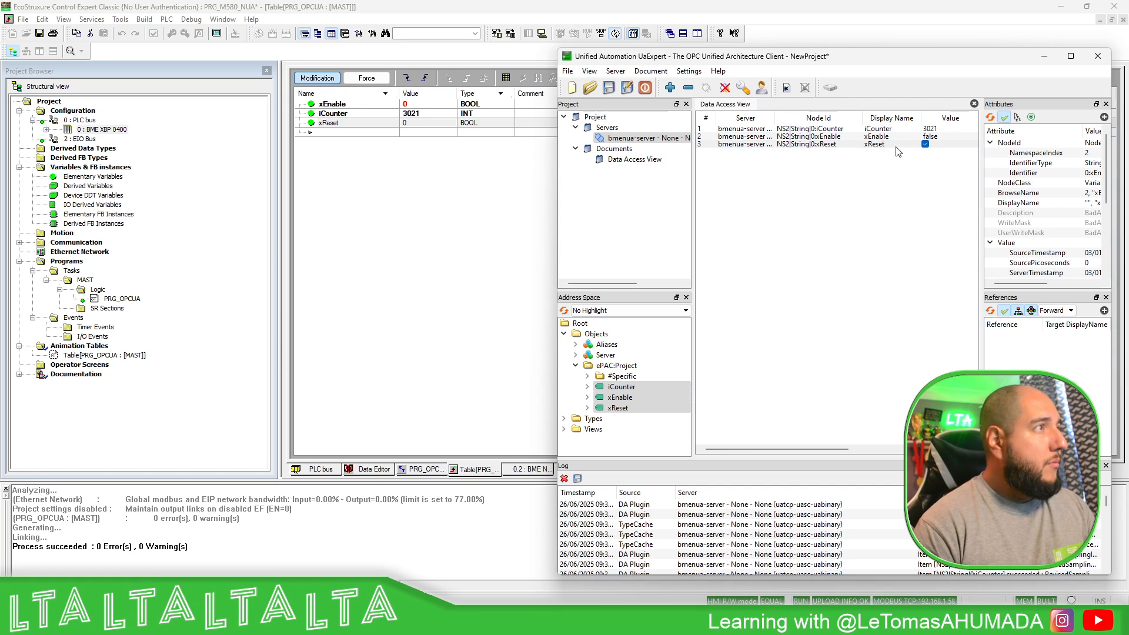
key(Return)
double_click(927, 145)
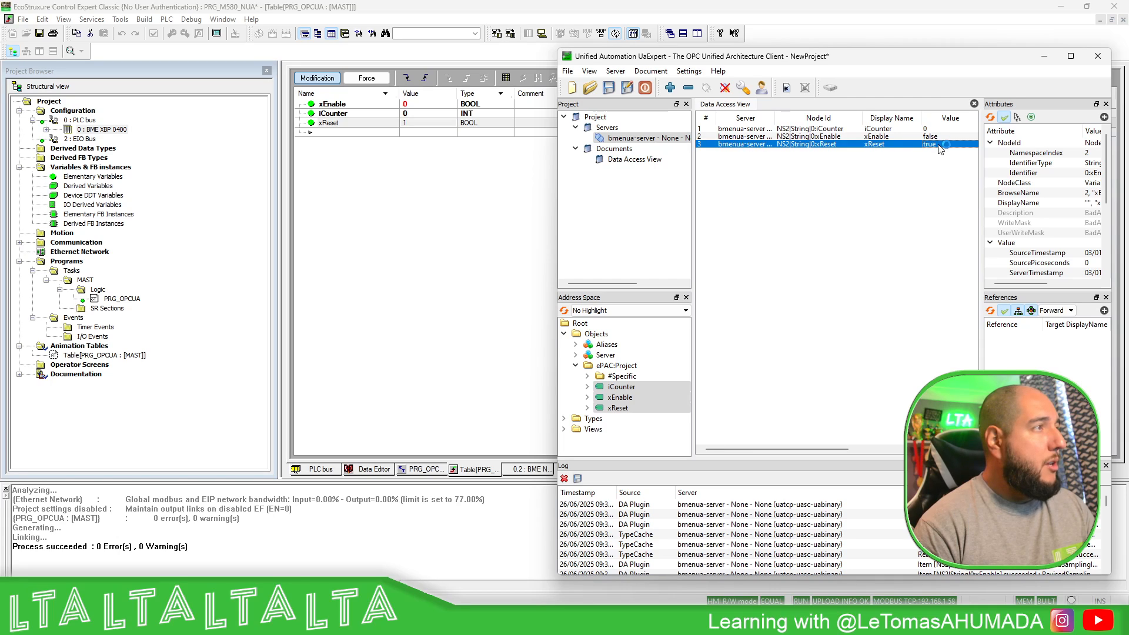
click(925, 145)
key(Return)
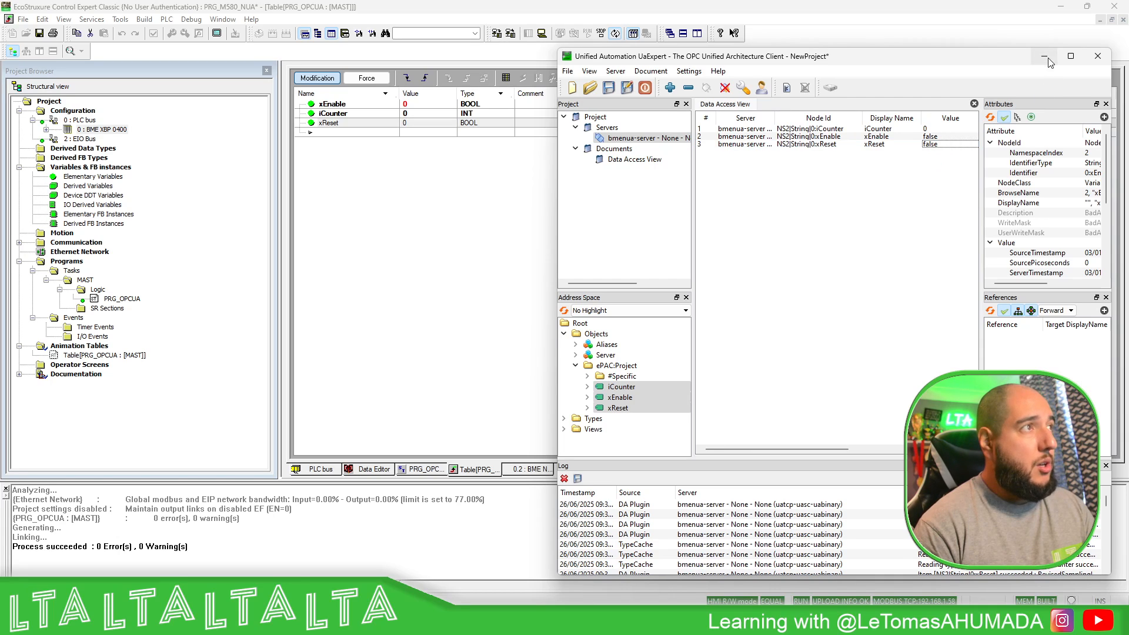
click(1046, 57)
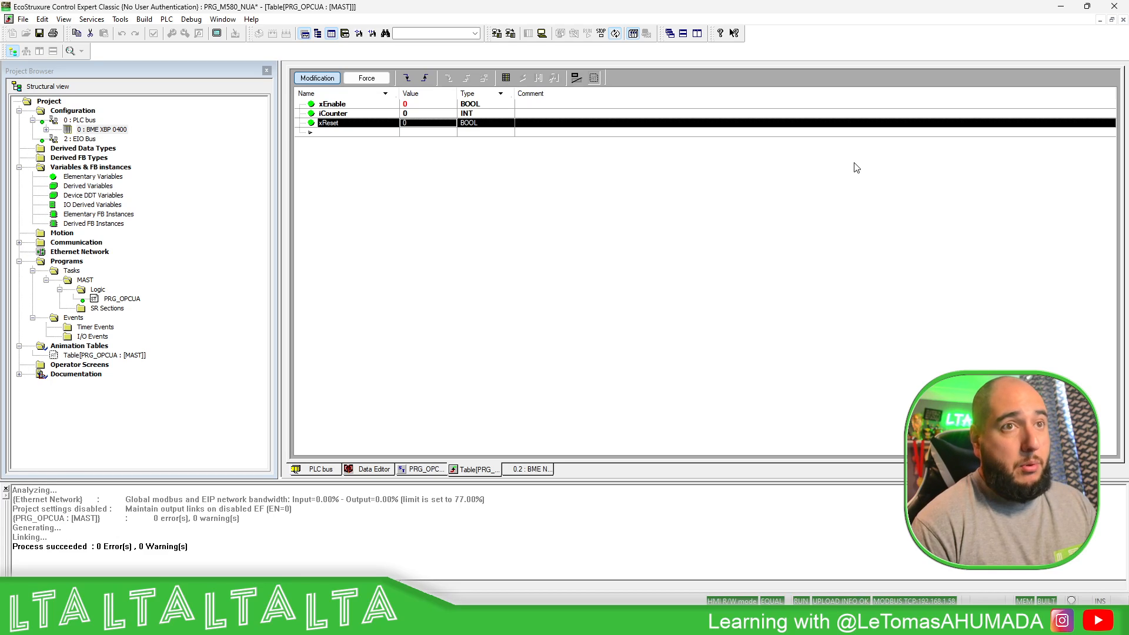